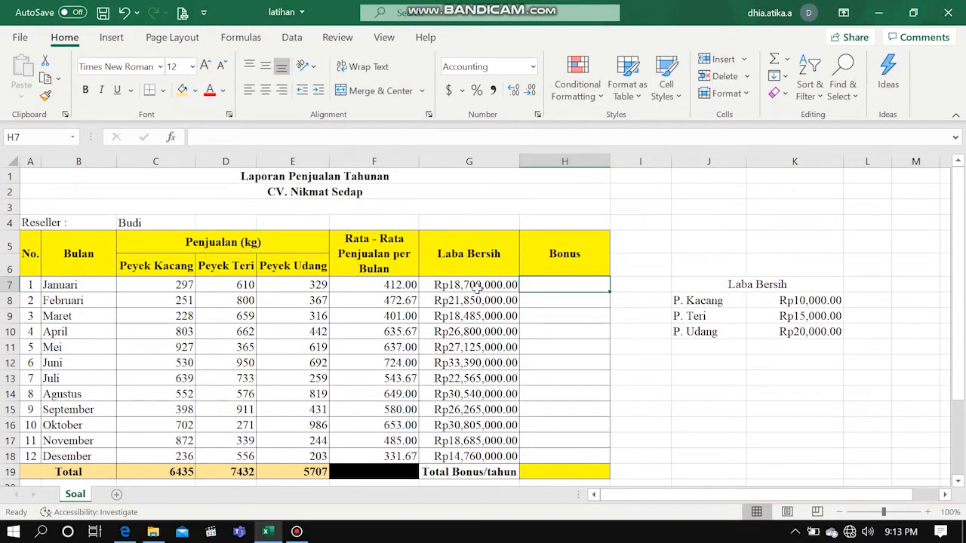
Step: Switch to Microsoft Edge to read the bonus condition in the exercise PDF, and return to the Excel workbook
{"action": "left_click", "coordinate": [552, 300]}
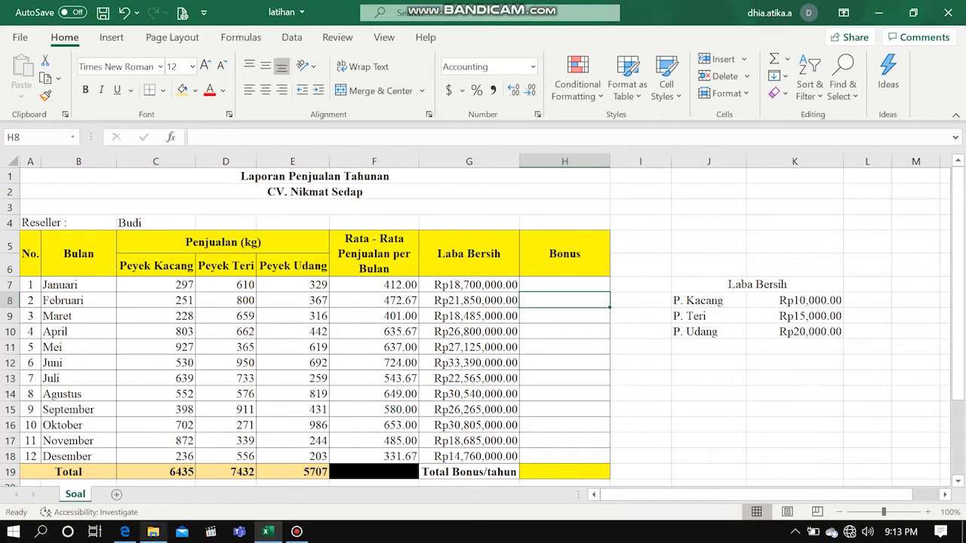
{"action": "left_click", "coordinate": [124, 532]}
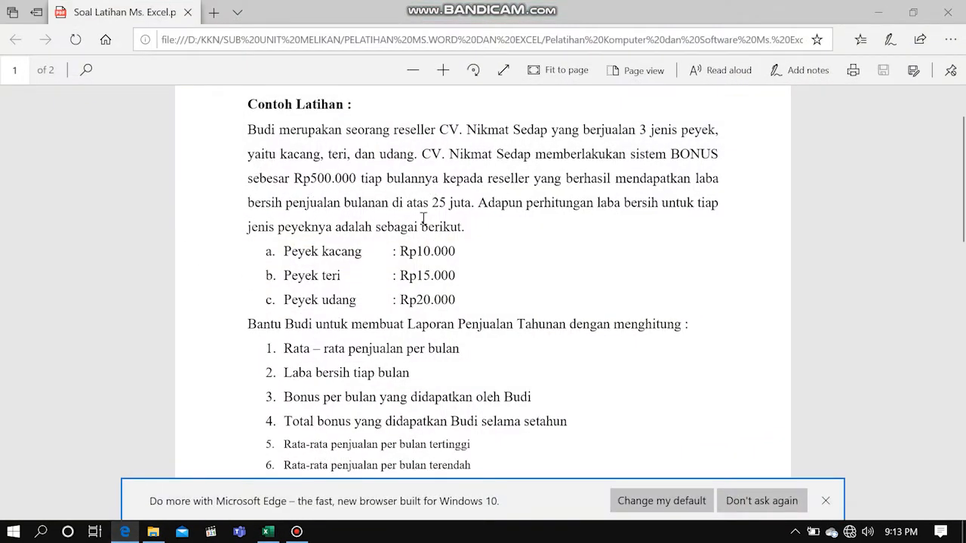
{"action": "double_click", "coordinate": [300, 204]}
{"action": "left_click", "coordinate": [436, 201]}
{"action": "left_click", "coordinate": [874, 10]}
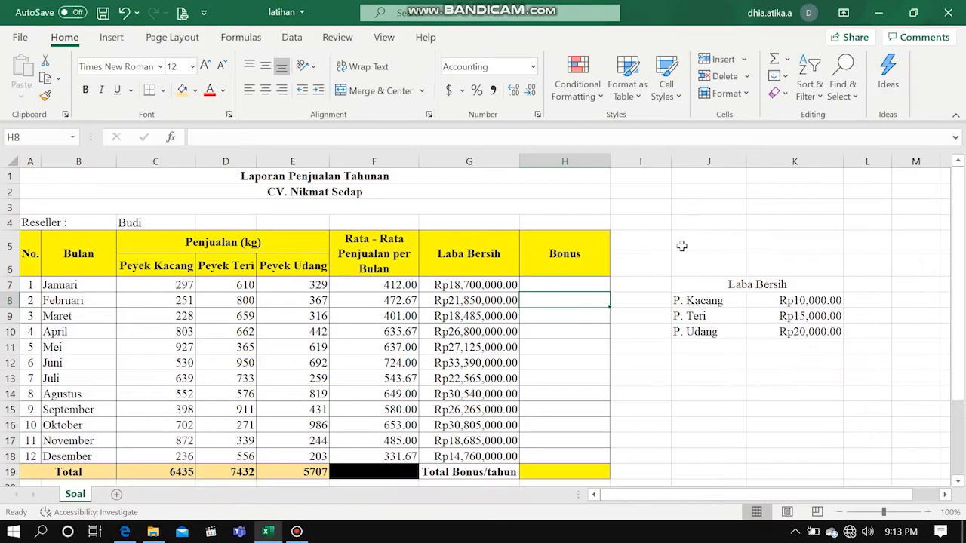
Step: Enter the label "Jika laba" in J12 and the profit threshold 25000000 in K12
{"action": "left_click", "coordinate": [730, 362]}
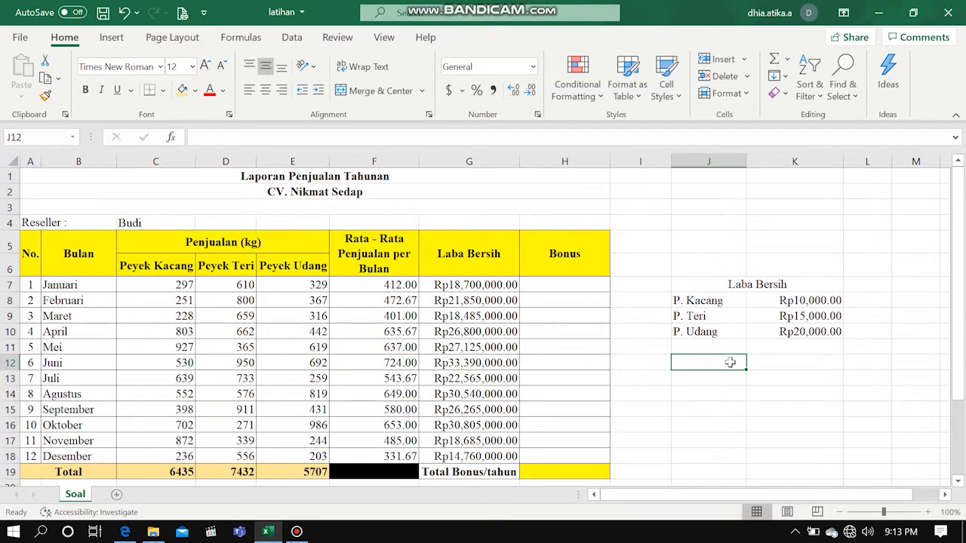
{"action": "type", "text": "Jika"}
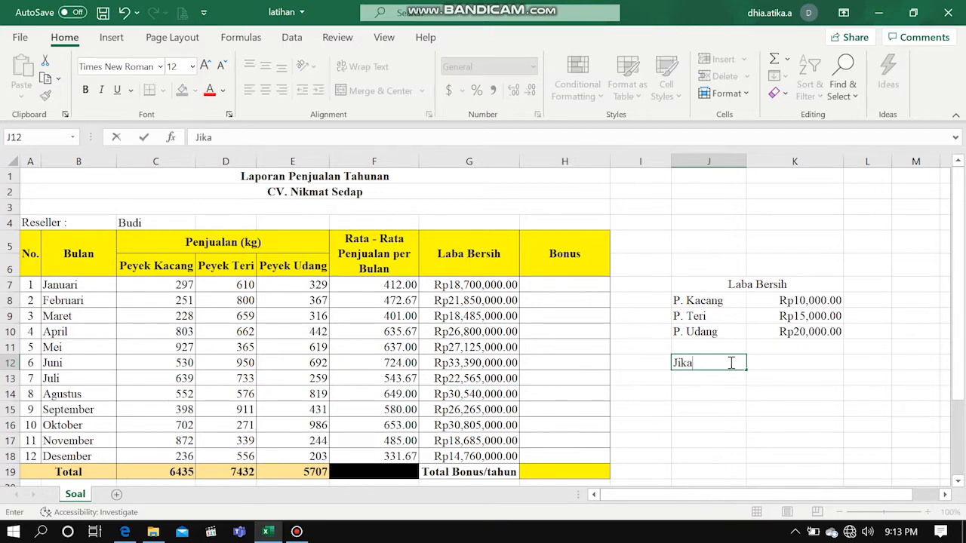
{"action": "type", "text": " laba"}
{"action": "key", "text": "Tab"}
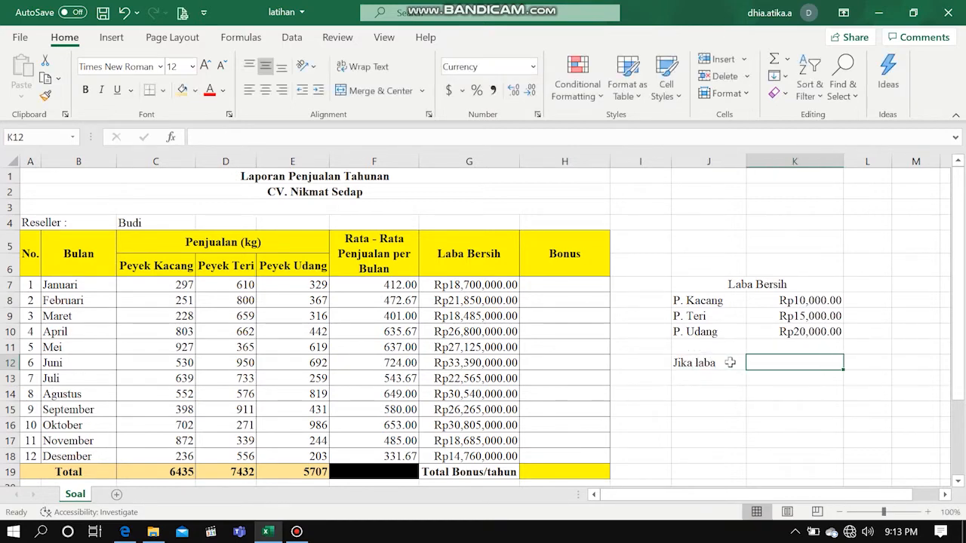
{"action": "type", "text": "25000000"}
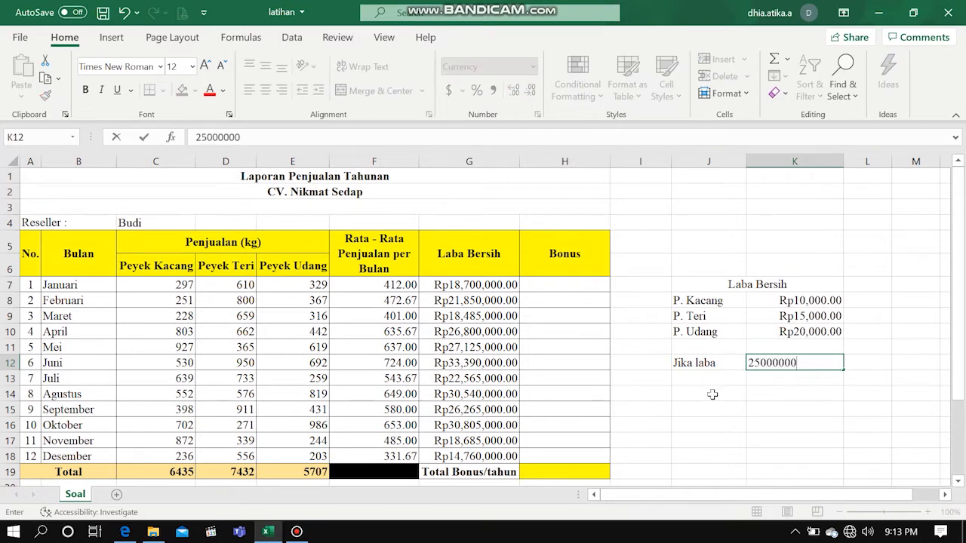
Step: Enter the label "Bonus" in J13 and the bonus amount 500,000 in K13
{"action": "left_click", "coordinate": [717, 379]}
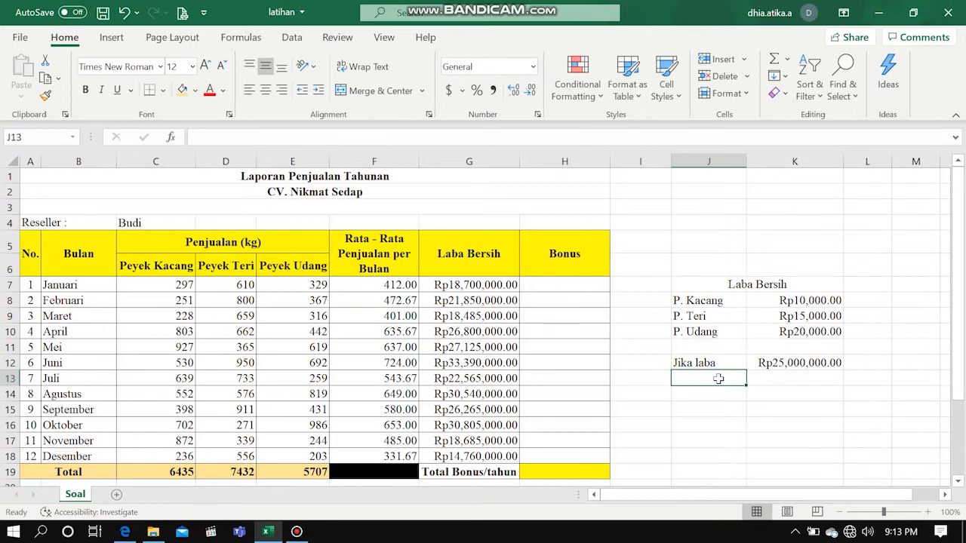
{"action": "type", "text": "Bonus"}
{"action": "key", "text": "Tab"}
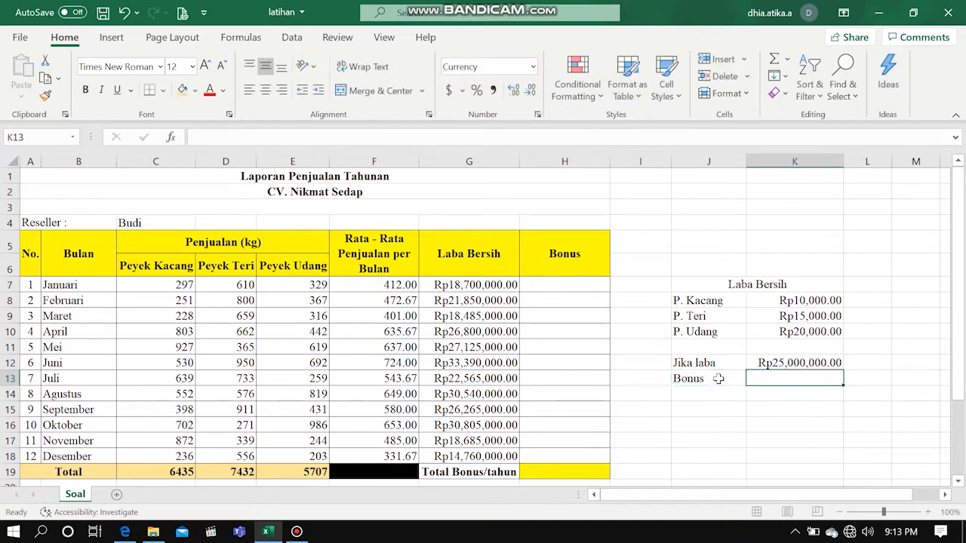
{"action": "type", "text": "50"}
{"action": "type", "text": "0"}
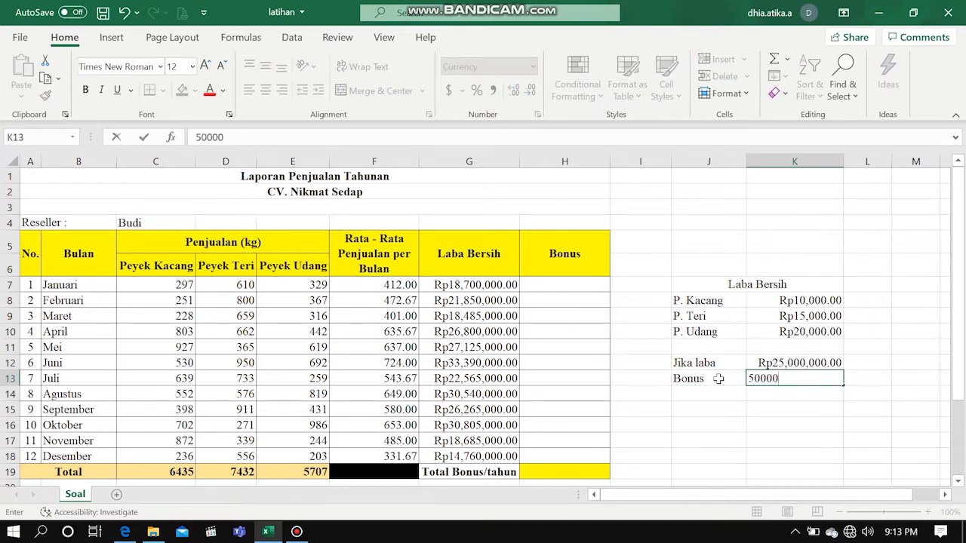
{"action": "type", "text": ",000"}
{"action": "key", "text": "Return"}
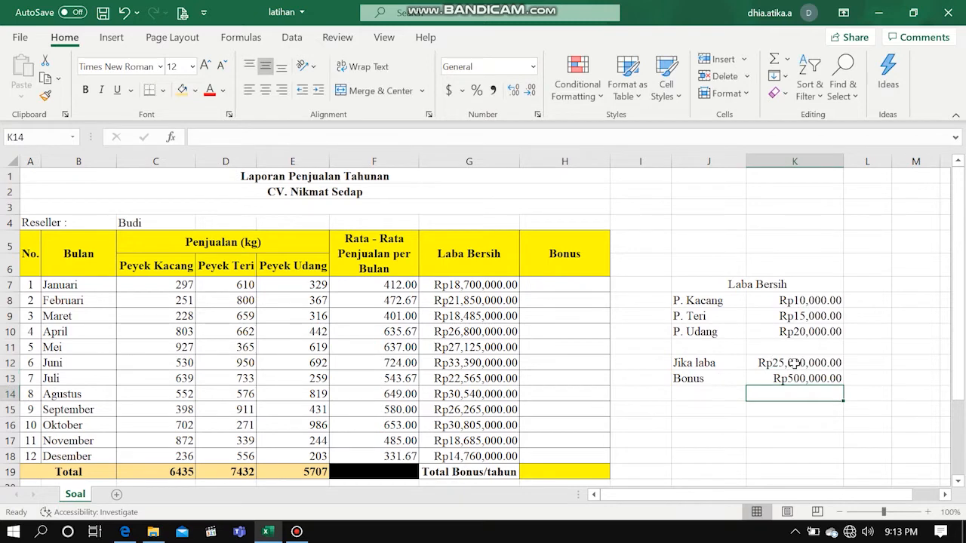
Step: Format the threshold and bonus amounts in K12:K13 as Currency with the Rp Indonesian symbol
{"action": "left_click_drag", "start_coordinate": [794, 365], "coordinate": [782, 378]}
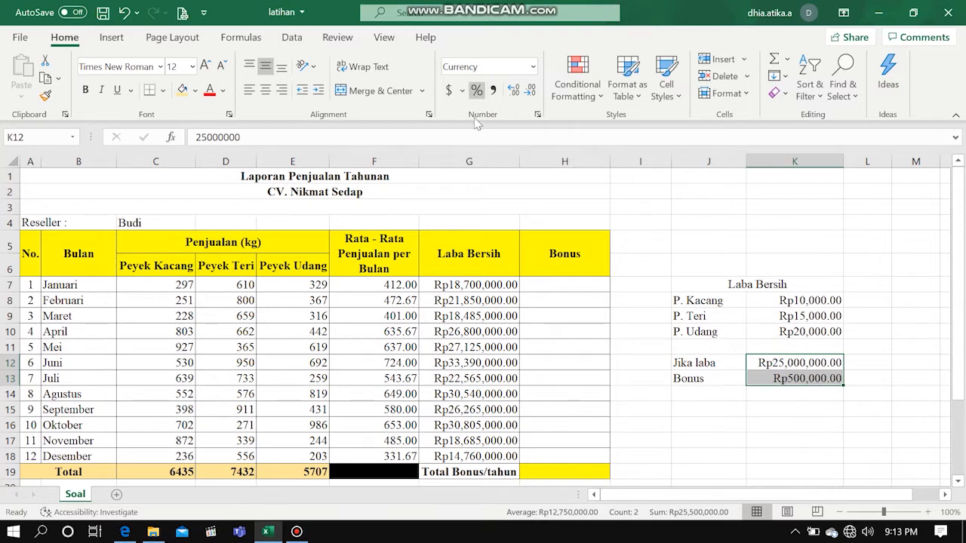
{"action": "left_click", "coordinate": [537, 115]}
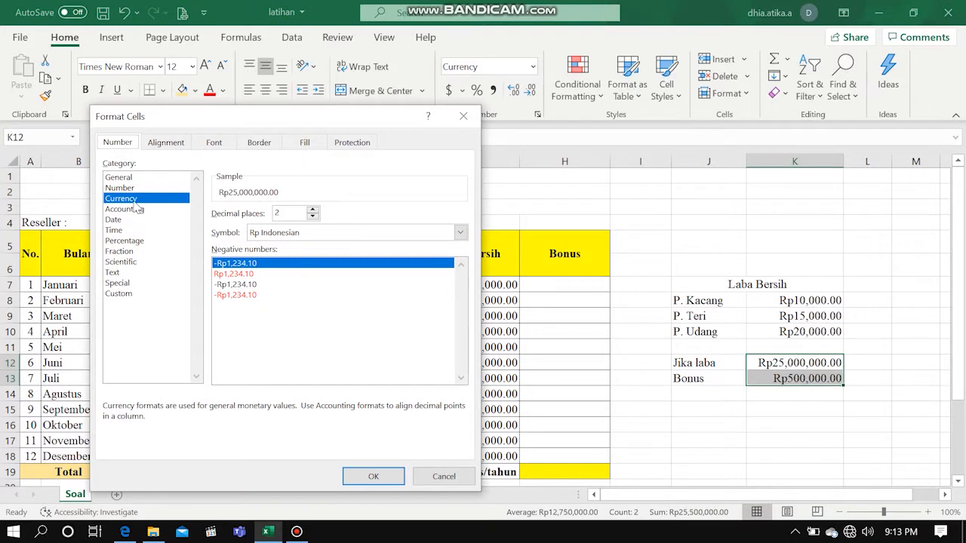
{"action": "left_click", "coordinate": [296, 234]}
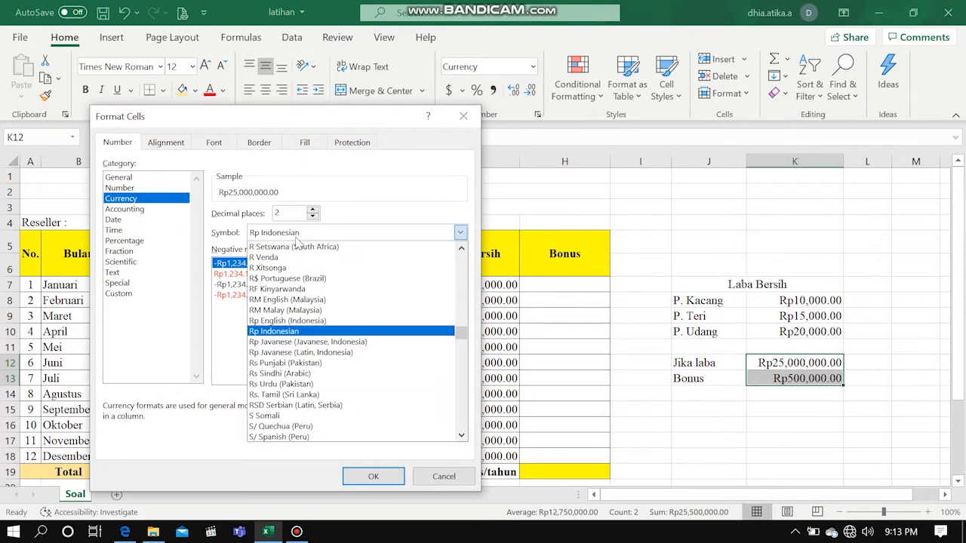
{"action": "left_click", "coordinate": [276, 335]}
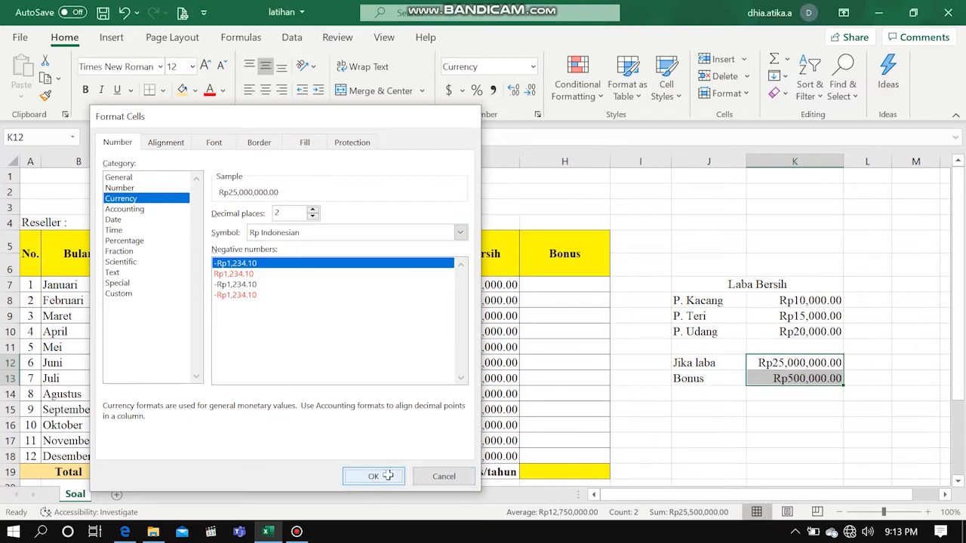
{"action": "left_click", "coordinate": [387, 476]}
{"action": "left_click", "coordinate": [684, 427]}
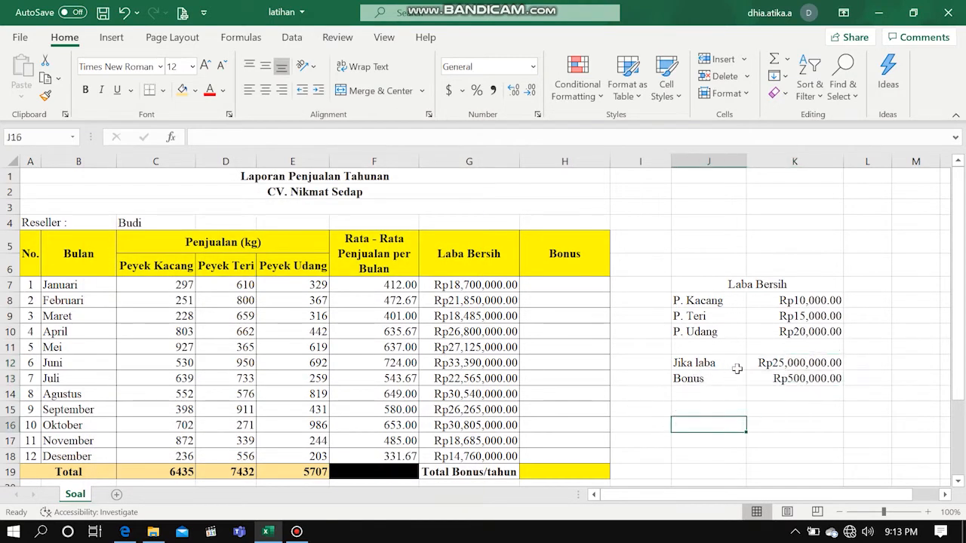
{"action": "left_click", "coordinate": [582, 285]}
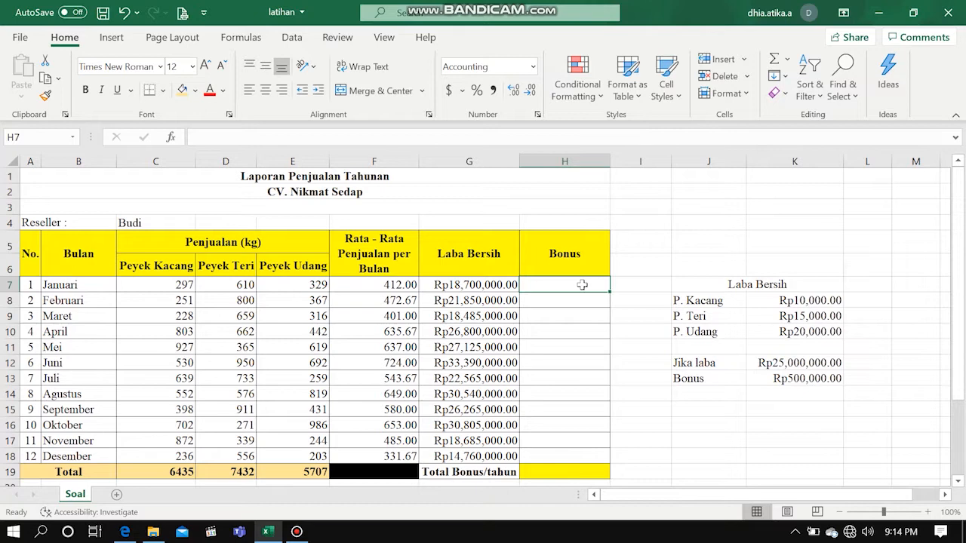
{"action": "left_click", "coordinate": [500, 287]}
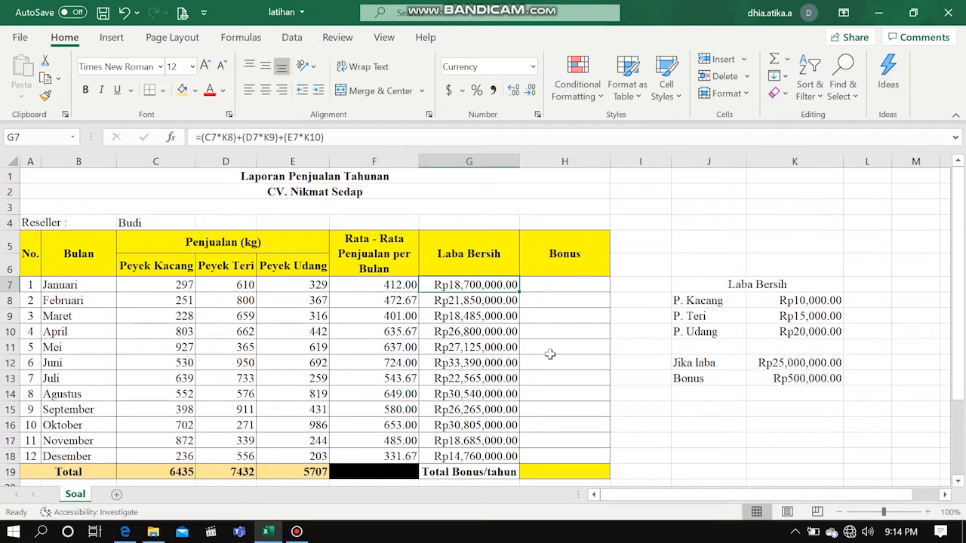
{"action": "left_click", "coordinate": [763, 383]}
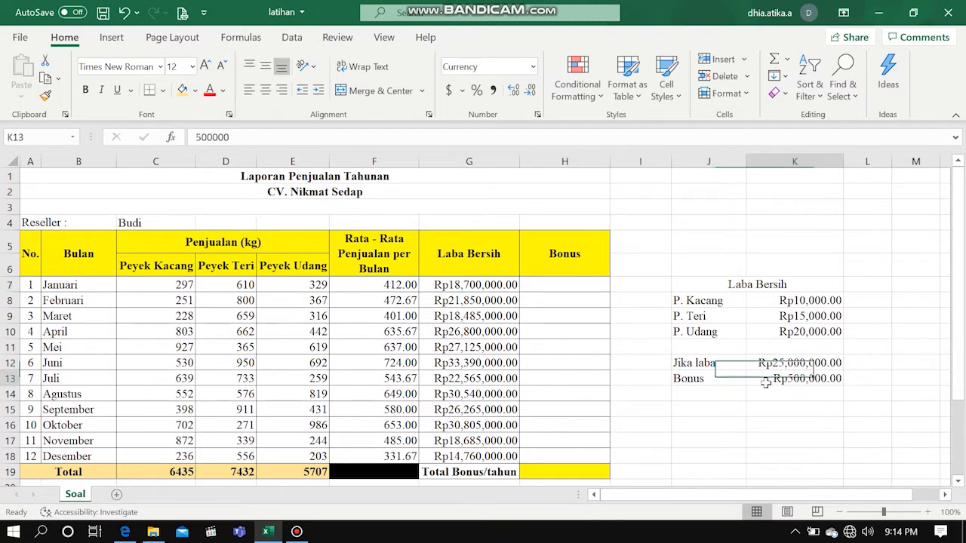
Step: Write an IF formula in January's Bonus cell H7 that tests G7>K12, returning K13 if true and 0 if false
{"action": "left_click", "coordinate": [578, 284]}
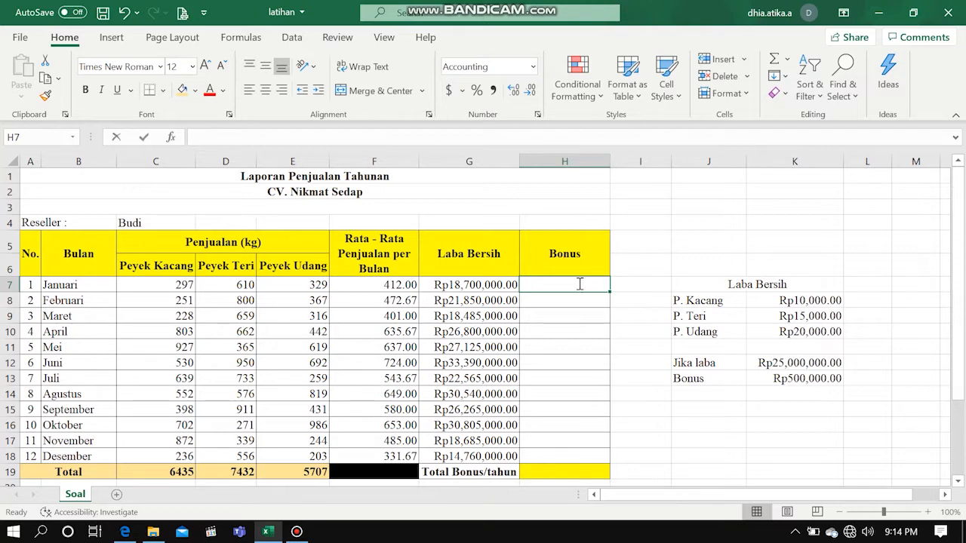
{"action": "type", "text": "="}
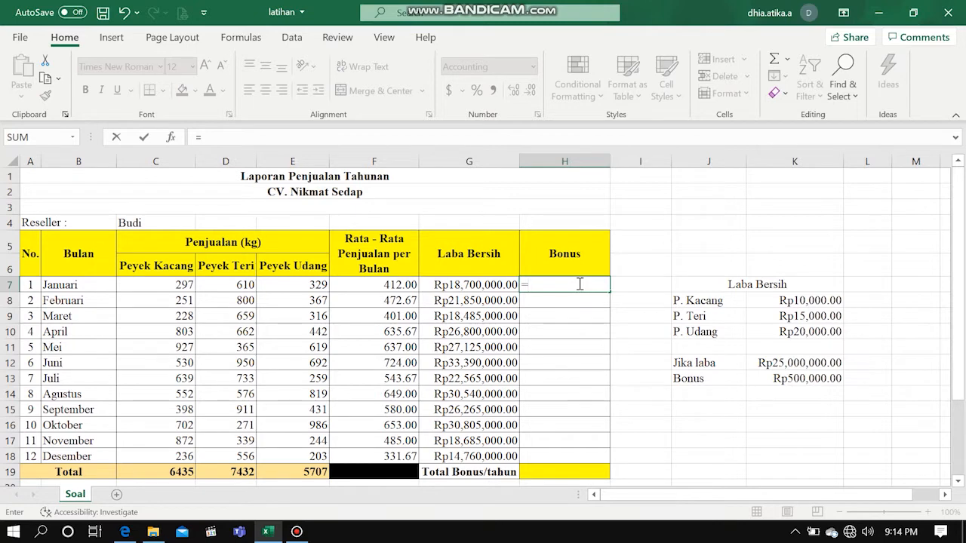
{"action": "type", "text": "IF("}
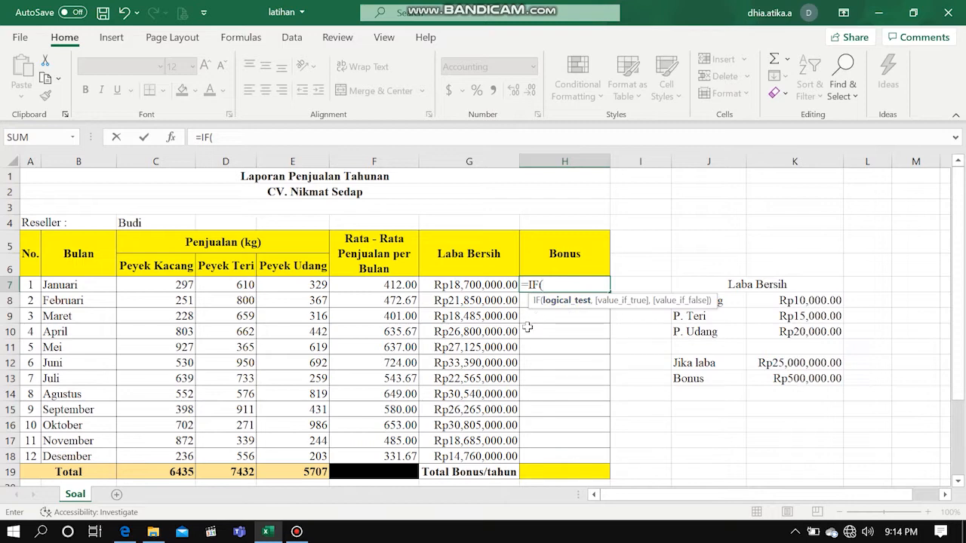
{"action": "left_click", "coordinate": [452, 285]}
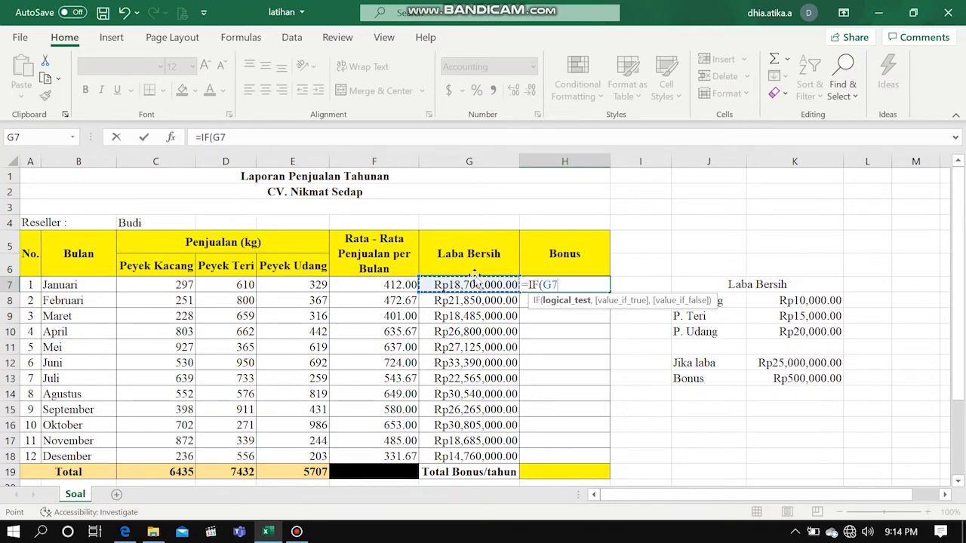
{"action": "type", "text": ">"}
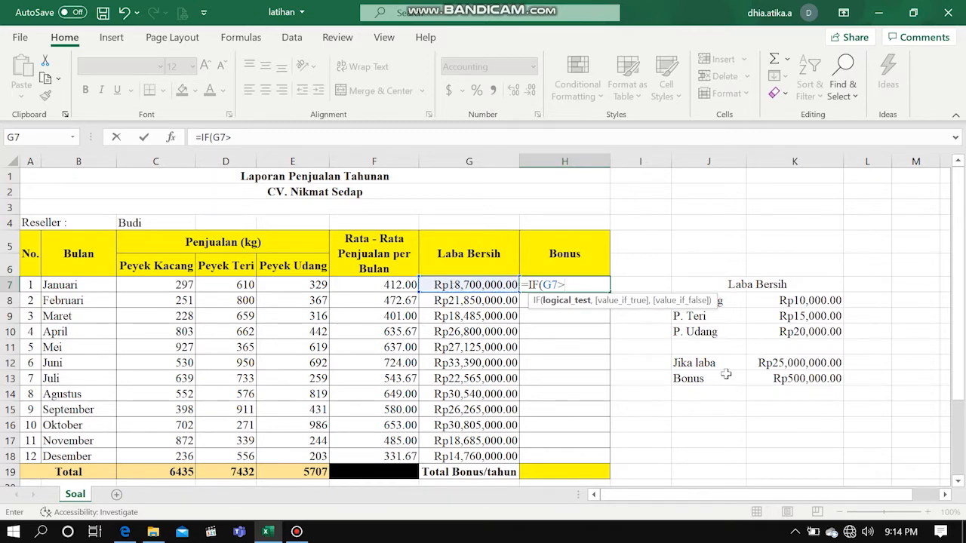
{"action": "left_click", "coordinate": [794, 363]}
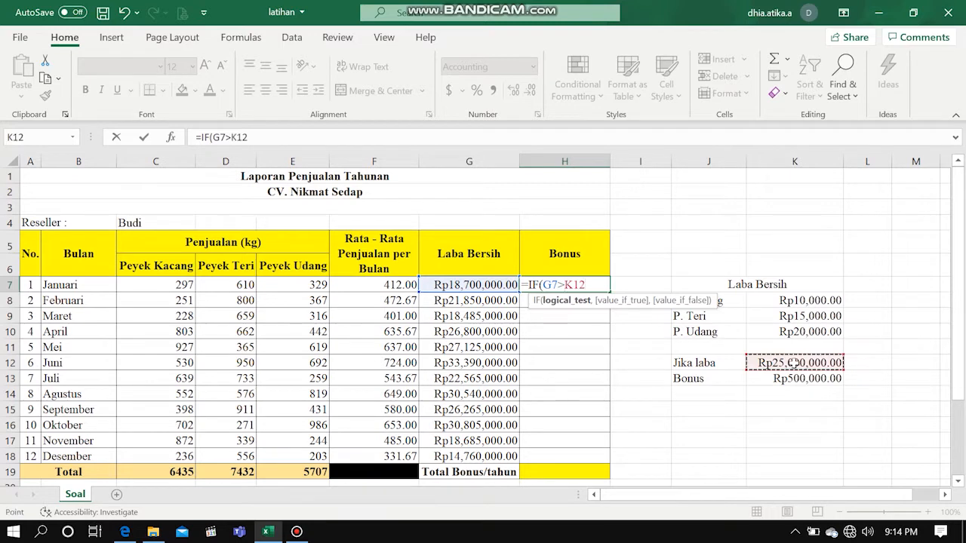
{"action": "type", "text": ","}
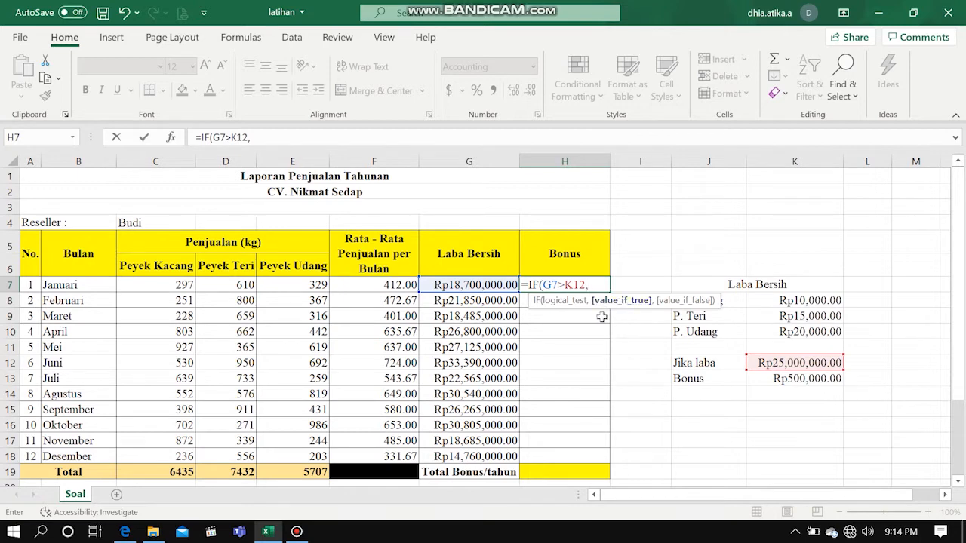
{"action": "left_click", "coordinate": [780, 380]}
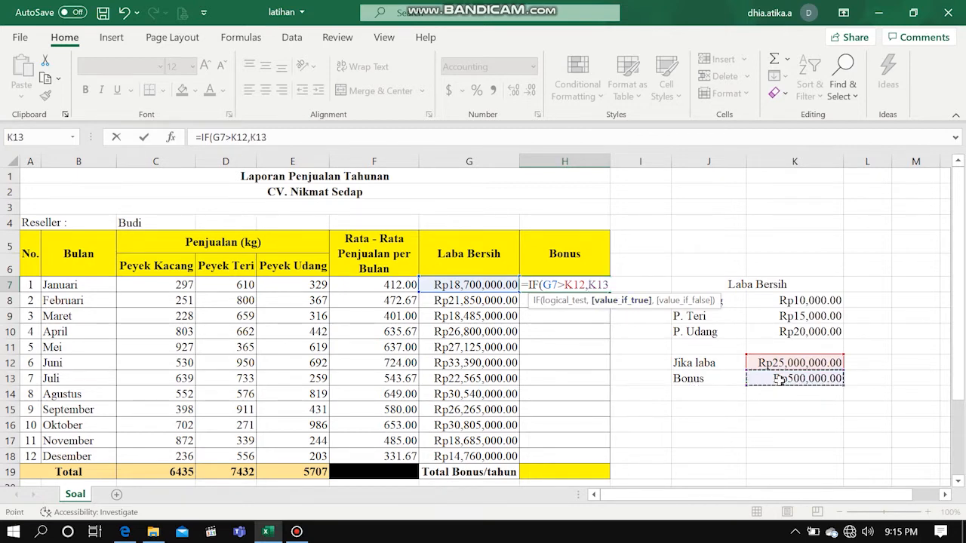
{"action": "type", "text": ",0"}
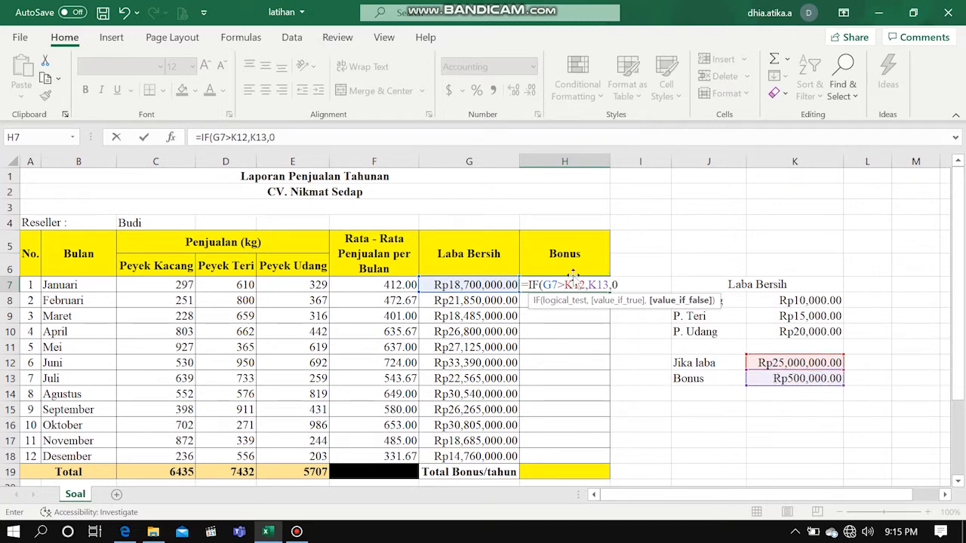
Step: Anchor the references in H7's formula and complete it as =IF($G7>$K$12,$K$13,0)
{"action": "left_click", "coordinate": [551, 285]}
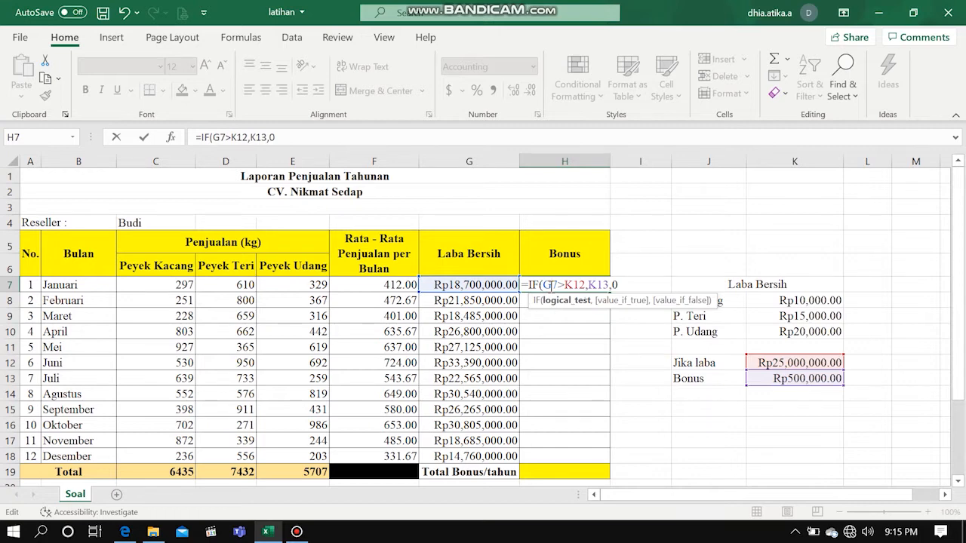
{"action": "key", "text": "F4"}
{"action": "key", "text": "F4"}
{"action": "key", "text": "F4"}
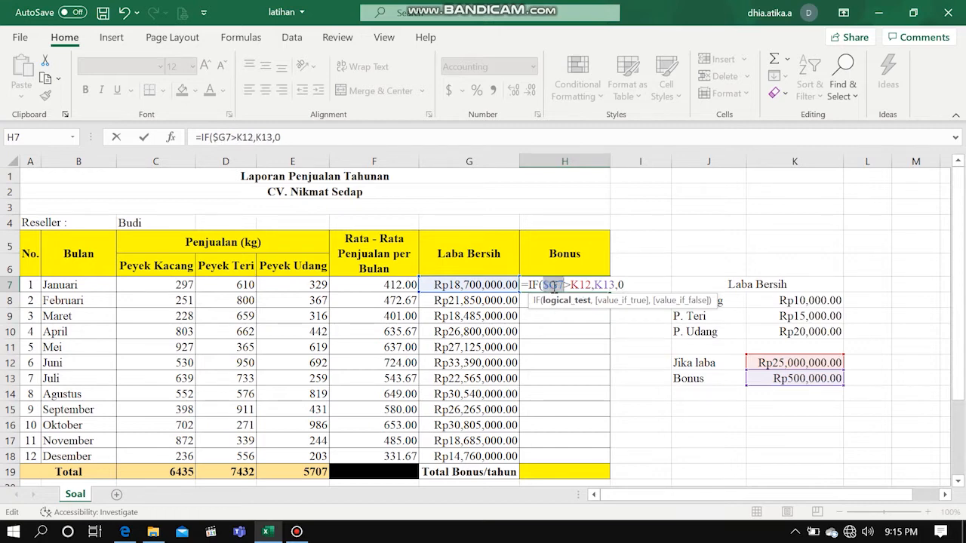
{"action": "left_click", "coordinate": [576, 284]}
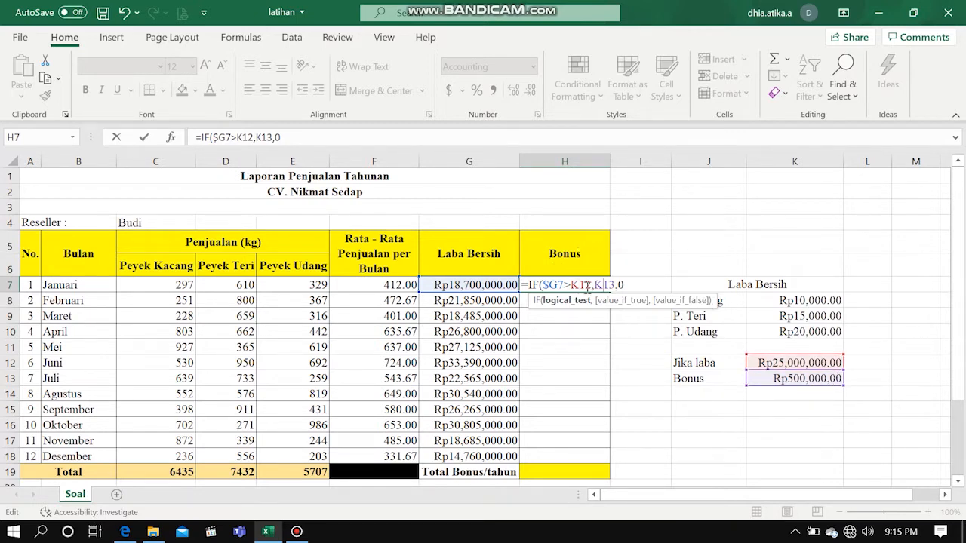
{"action": "key", "text": "F4"}
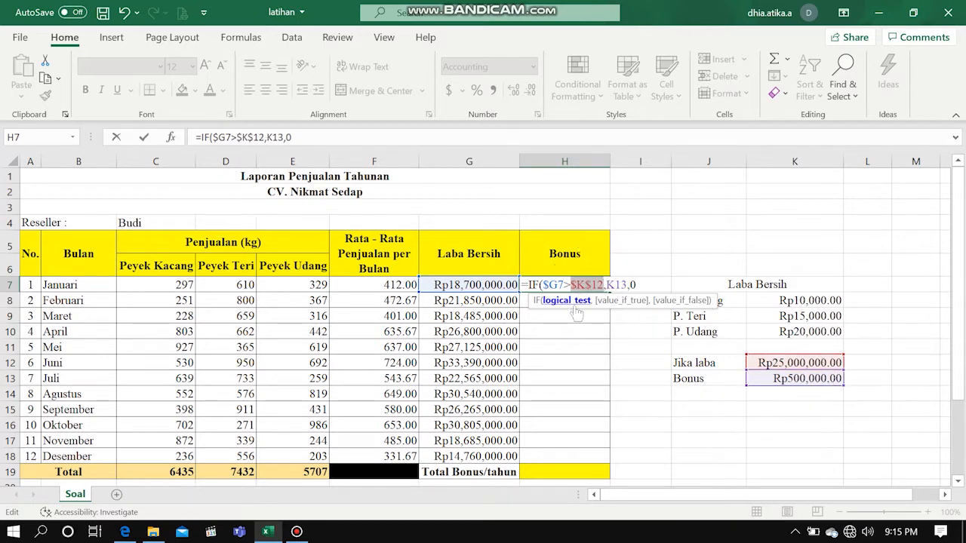
{"action": "left_click", "coordinate": [617, 284]}
{"action": "key", "text": "F4"}
{"action": "left_click", "coordinate": [648, 285]}
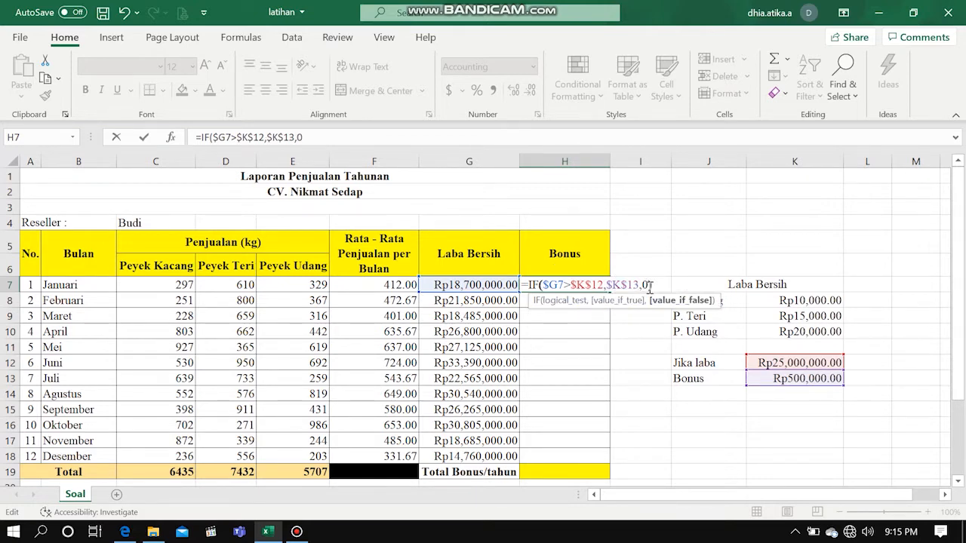
{"action": "type", "text": ")"}
{"action": "key", "text": "Return"}
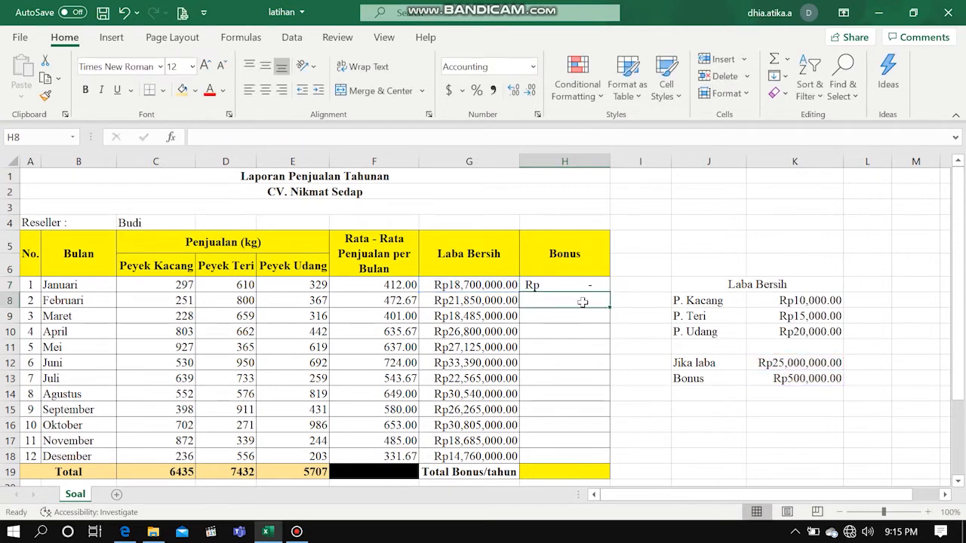
{"action": "left_click", "coordinate": [656, 425]}
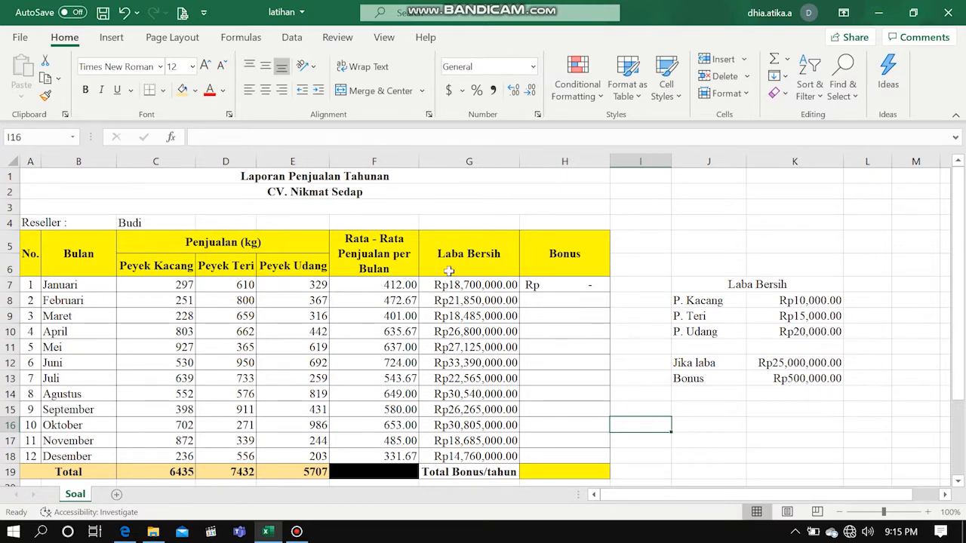
Step: Fill January's bonus formula from H7 down through December's cell H18
{"action": "left_click", "coordinate": [492, 286]}
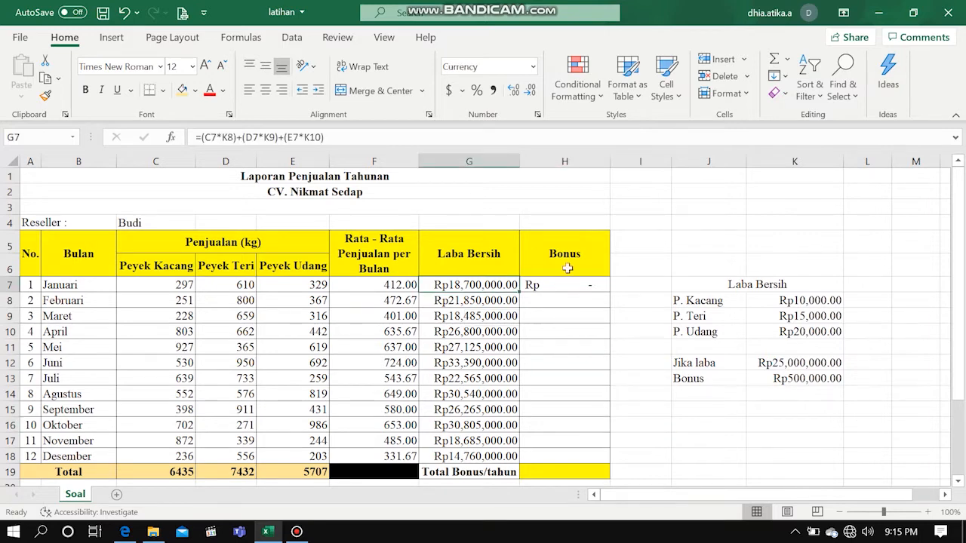
{"action": "left_click", "coordinate": [584, 288]}
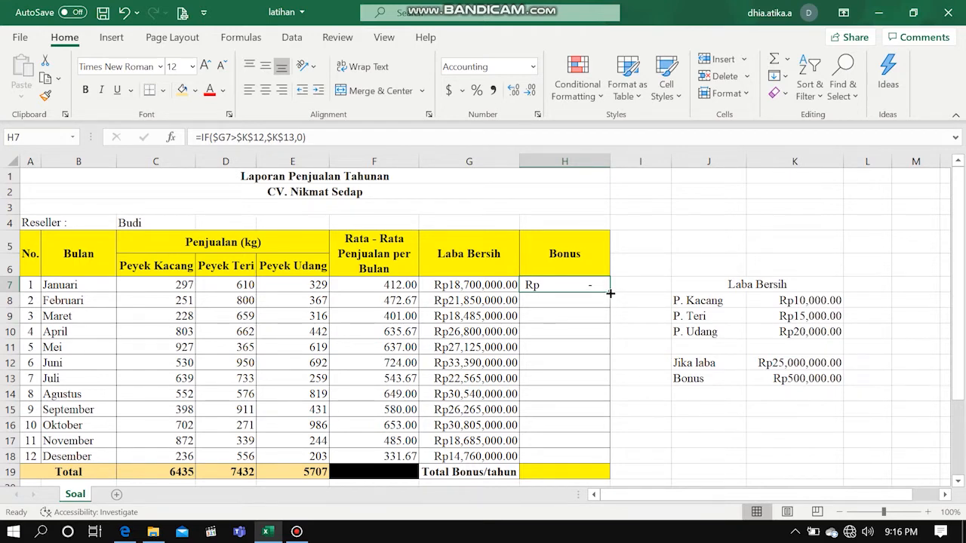
{"action": "left_click_drag", "start_coordinate": [609, 294], "coordinate": [604, 460]}
{"action": "left_click", "coordinate": [707, 423]}
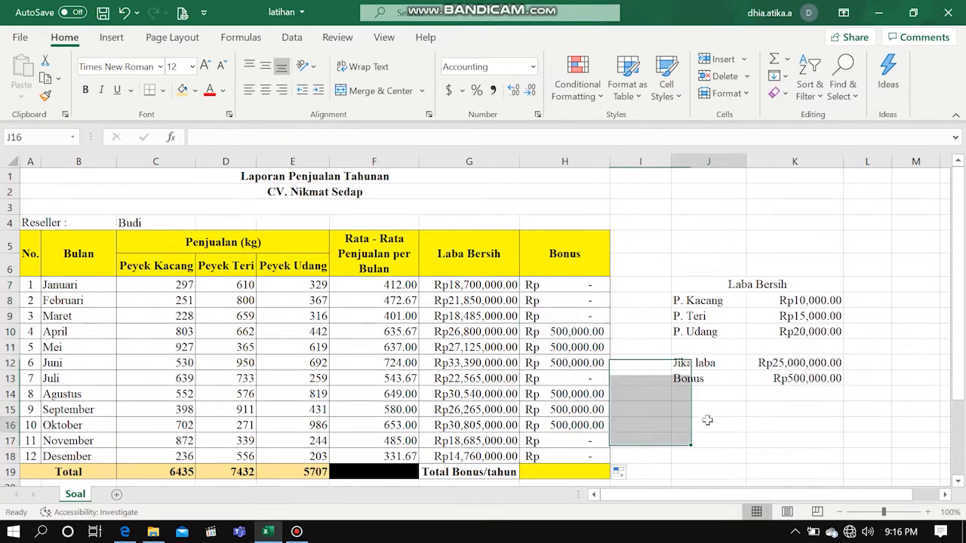
Step: Check the copied bonus formulas in the Bonus column against each month's net profit, including April's in G10
{"action": "left_click", "coordinate": [566, 300]}
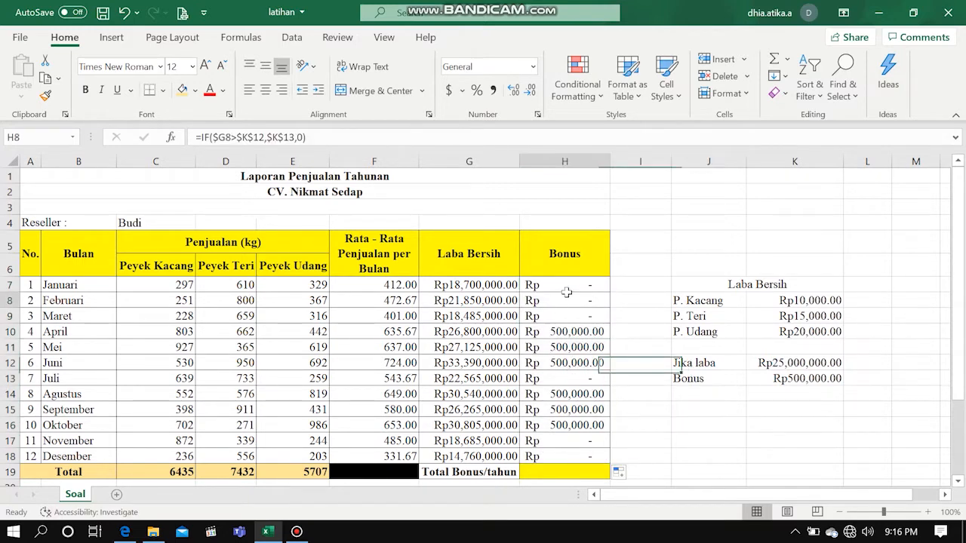
{"action": "left_click", "coordinate": [567, 328]}
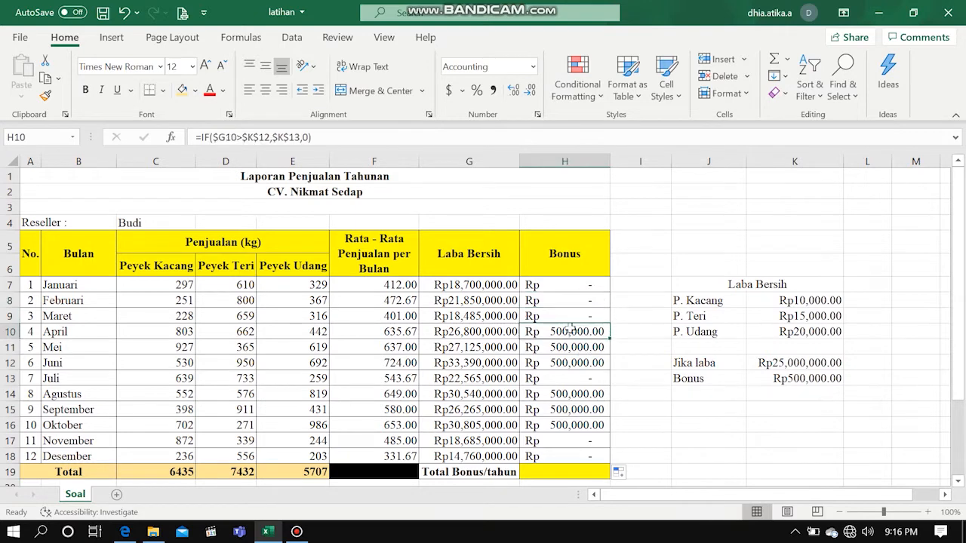
{"action": "left_click", "coordinate": [559, 375]}
{"action": "left_click", "coordinate": [568, 395]}
{"action": "left_click", "coordinate": [567, 412]}
{"action": "left_click", "coordinate": [566, 426]}
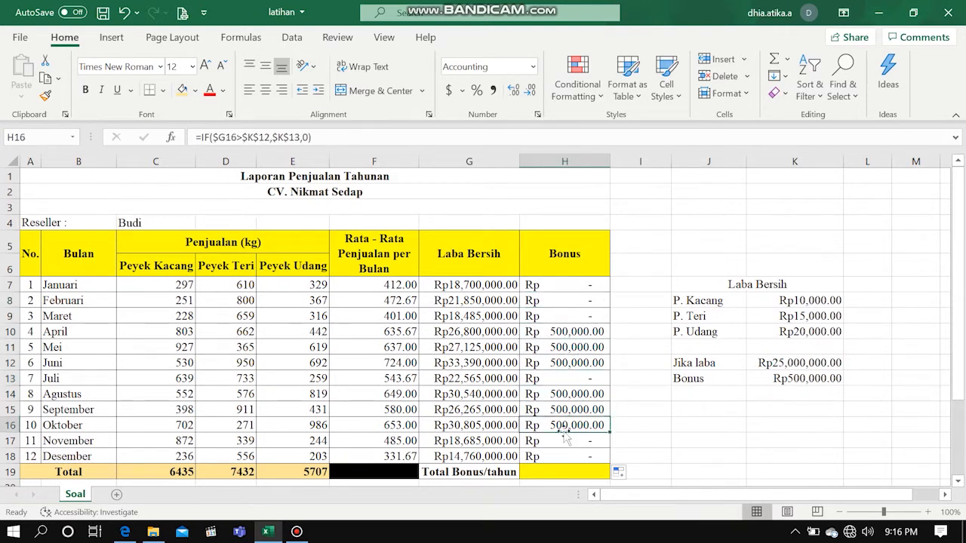
{"action": "left_click", "coordinate": [569, 439]}
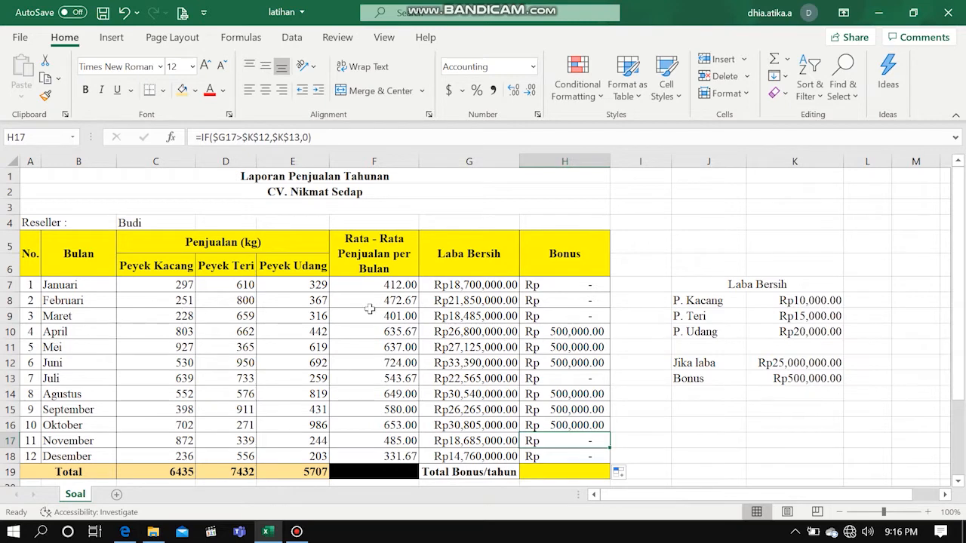
{"action": "left_click", "coordinate": [560, 337]}
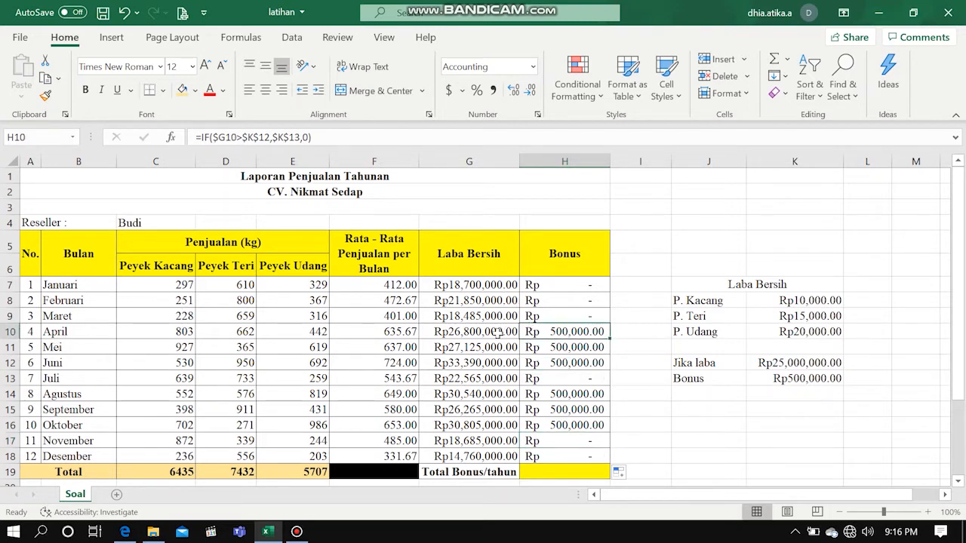
{"action": "left_click", "coordinate": [498, 332]}
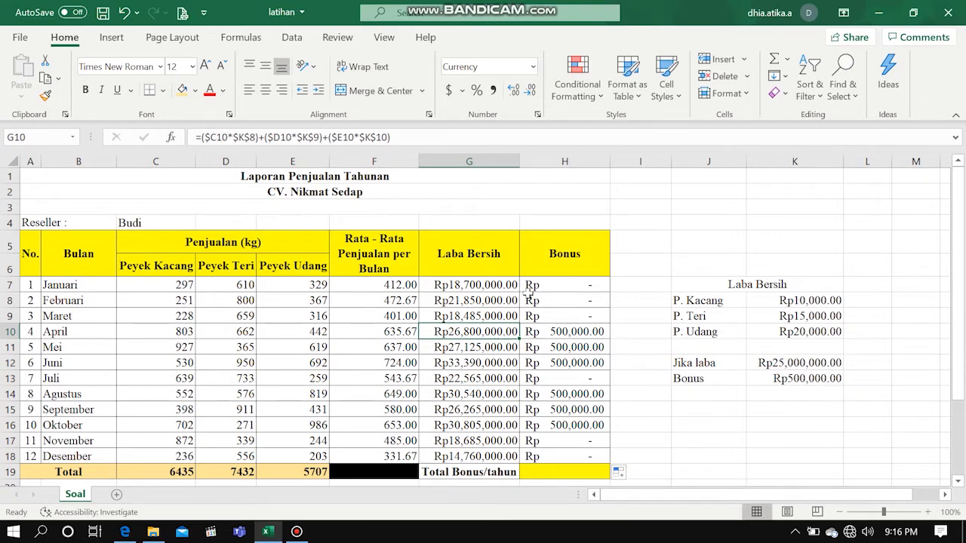
{"action": "left_click", "coordinate": [553, 332]}
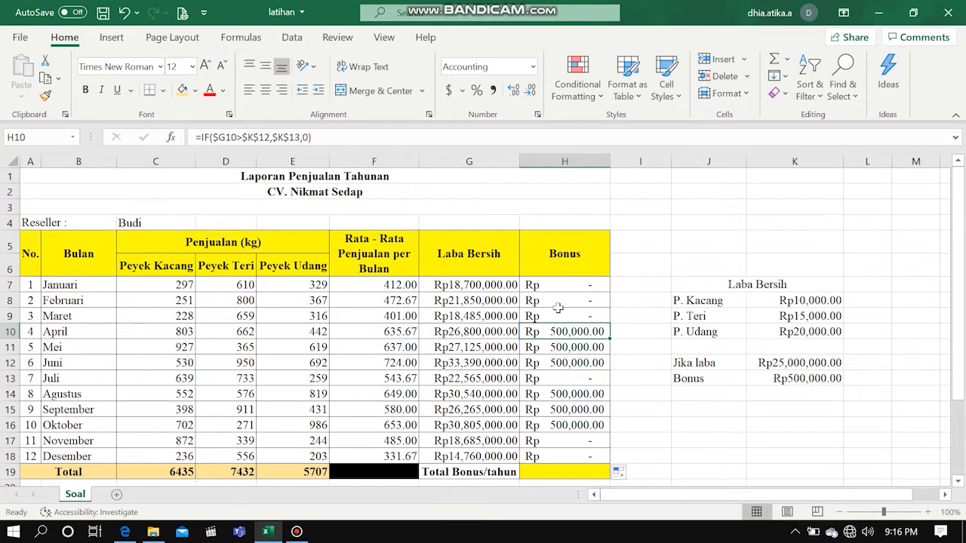
{"action": "left_click_drag", "start_coordinate": [564, 289], "coordinate": [565, 334]}
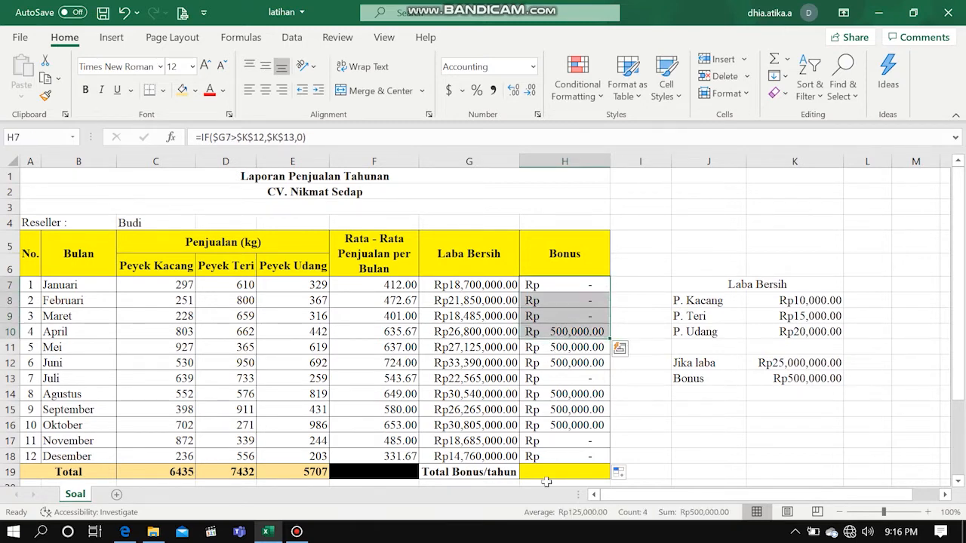
Step: Total the yearly bonus in H19 with the formula =SUM(H7:H18)
{"action": "left_click", "coordinate": [549, 474]}
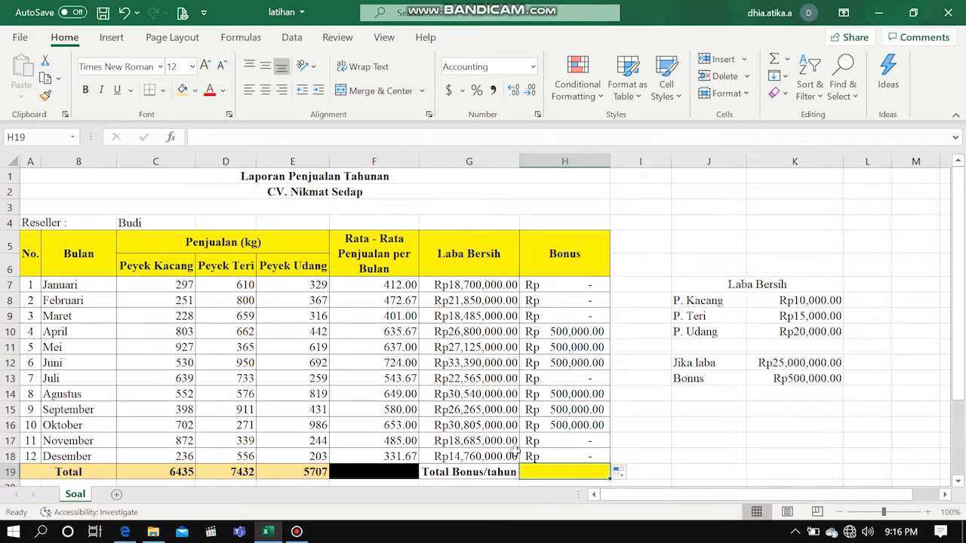
{"action": "scroll", "coordinate": [515, 453], "scroll_direction": "down", "scroll_amount": 1}
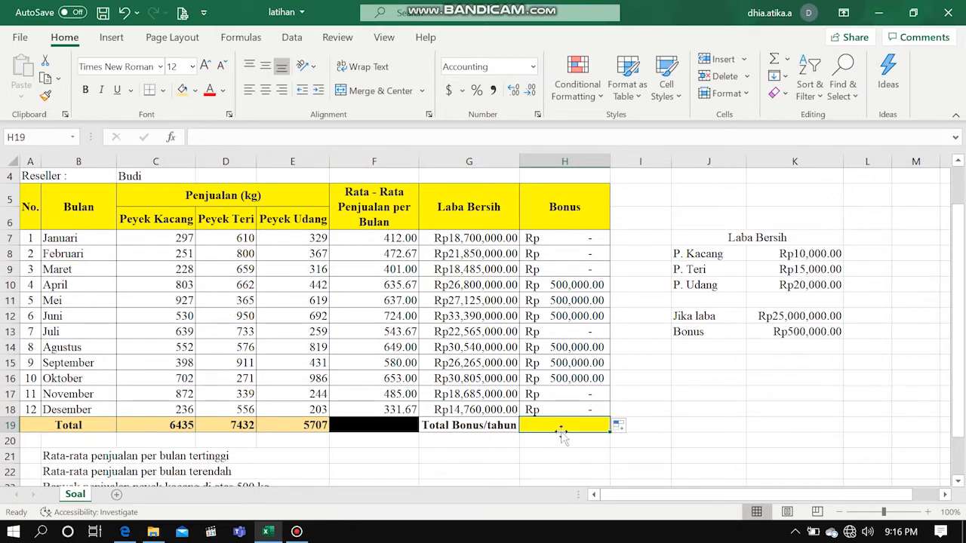
{"action": "type", "text": "="}
{"action": "key", "text": "Escape"}
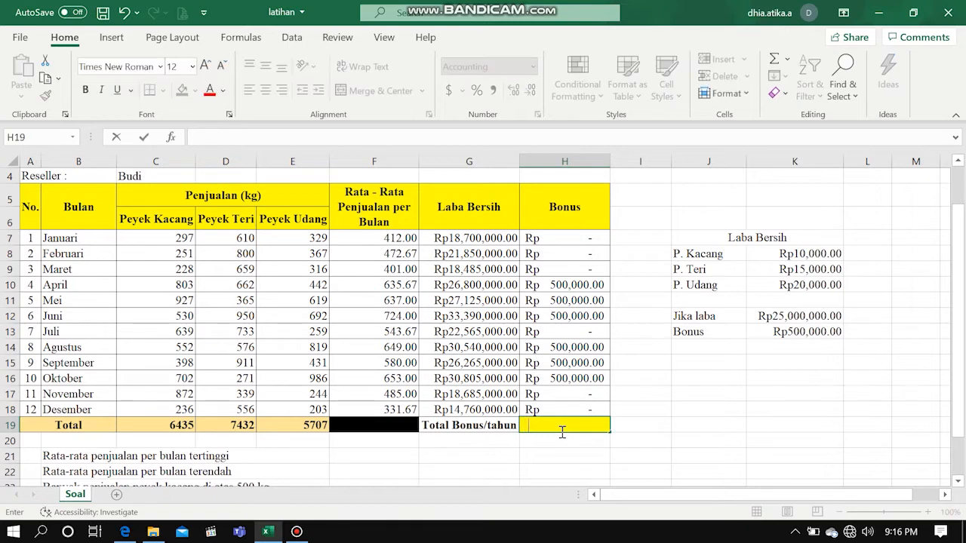
{"action": "type", "text": "=su"}
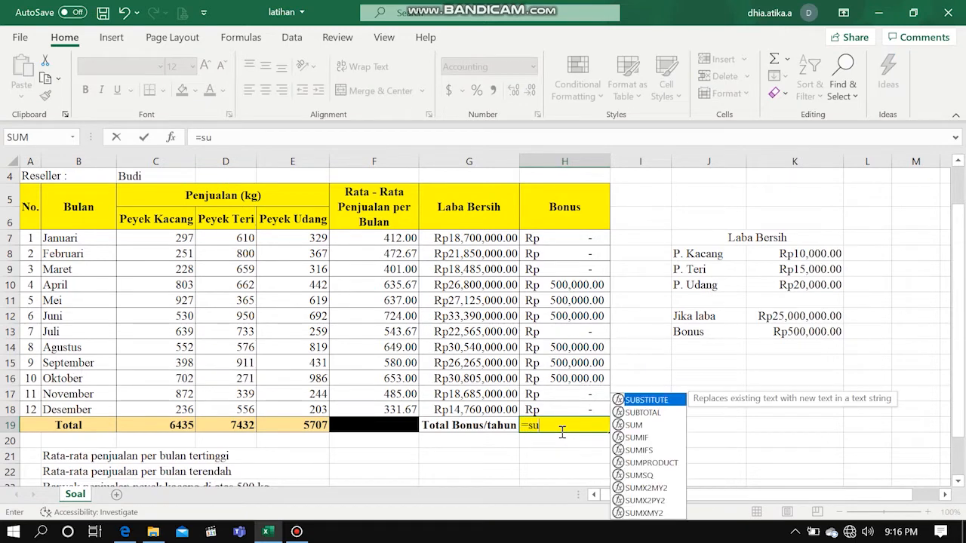
{"action": "type", "text": "m("}
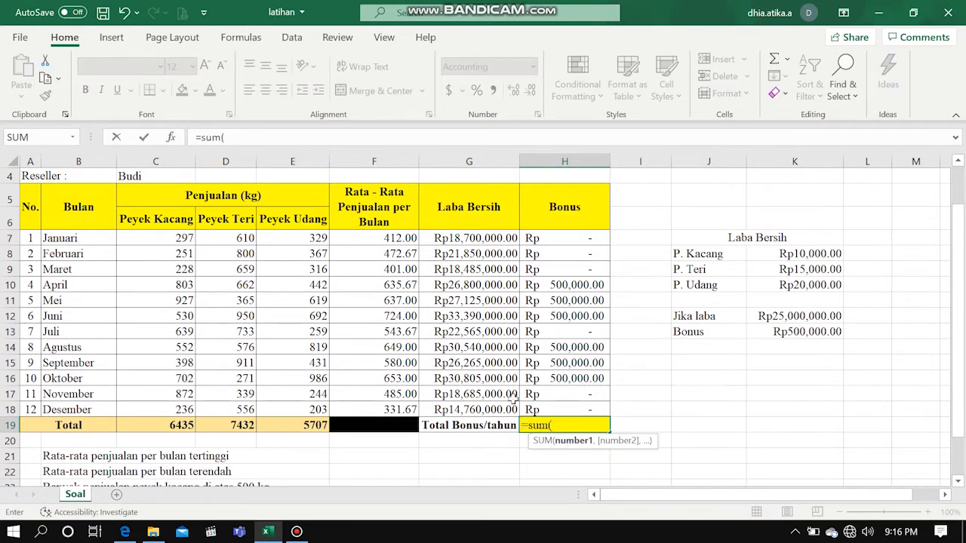
{"action": "left_click_drag", "start_coordinate": [553, 238], "coordinate": [532, 414]}
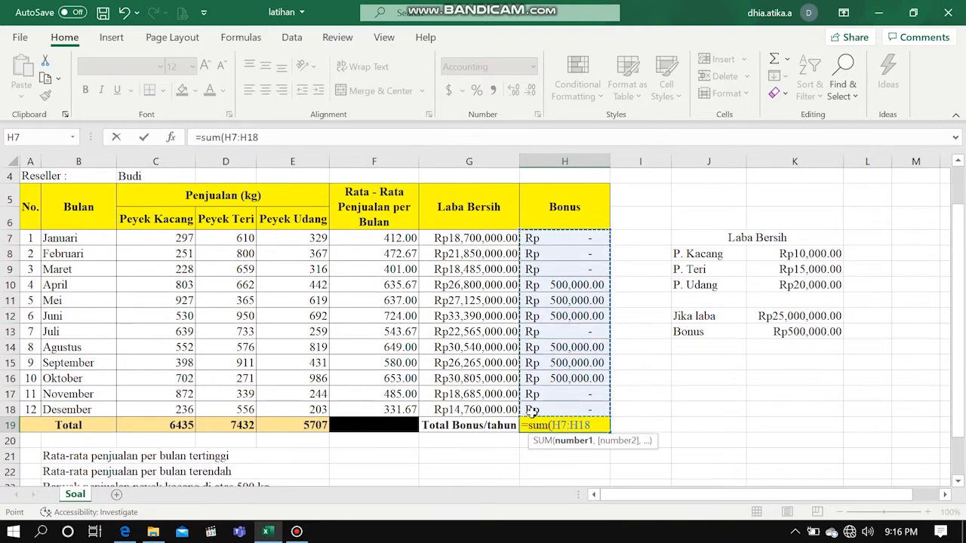
{"action": "type", "text": ")"}
{"action": "key", "text": "Return"}
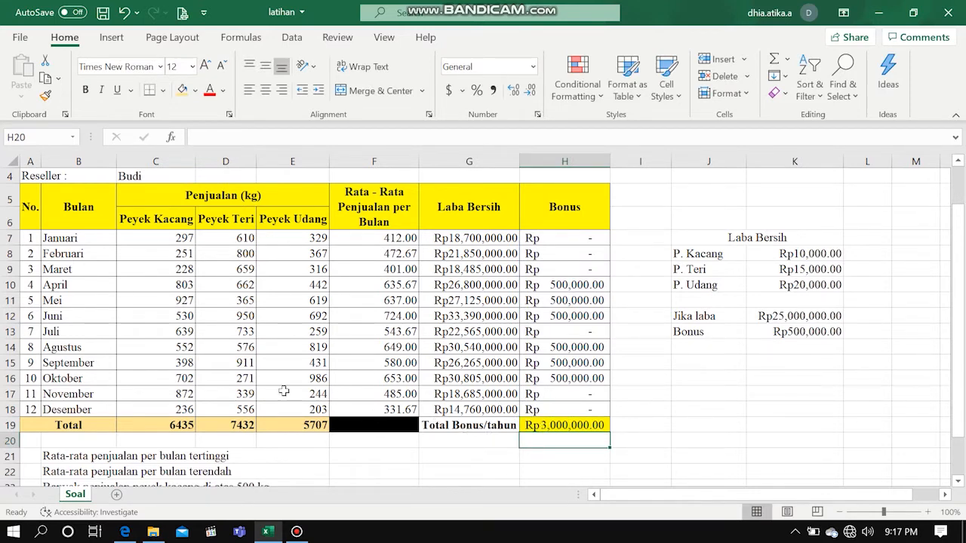
Step: Review the yearly bonus total and the summary questions listed in B21:B25 beneath the sales table
{"action": "scroll", "coordinate": [518, 440], "scroll_direction": "up", "scroll_amount": 1}
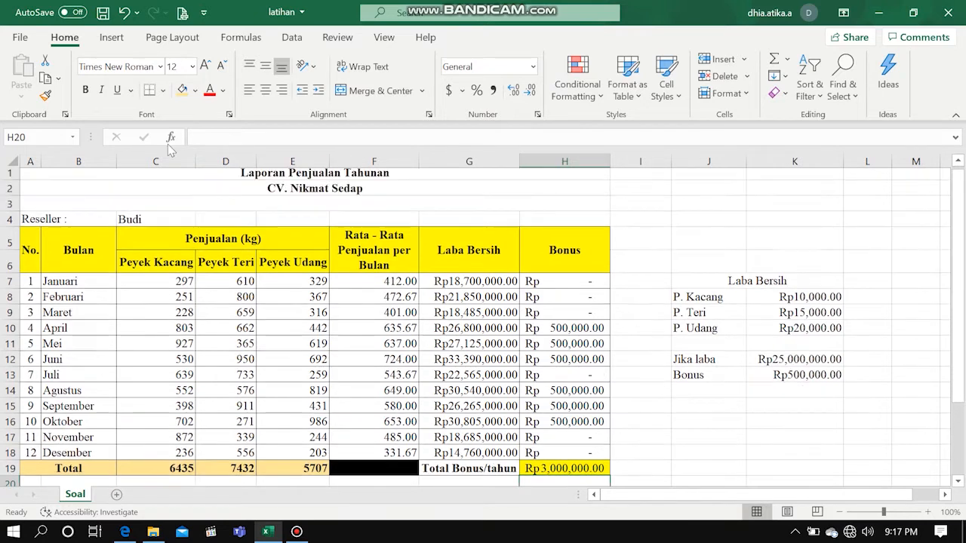
{"action": "scroll", "coordinate": [545, 451], "scroll_direction": "down", "scroll_amount": 1}
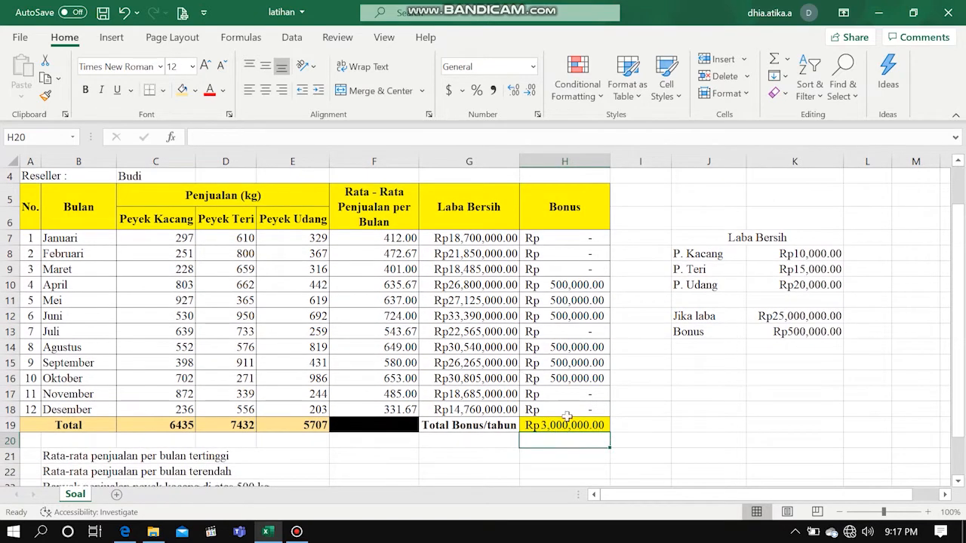
{"action": "left_click", "coordinate": [571, 427]}
{"action": "left_click", "coordinate": [648, 410]}
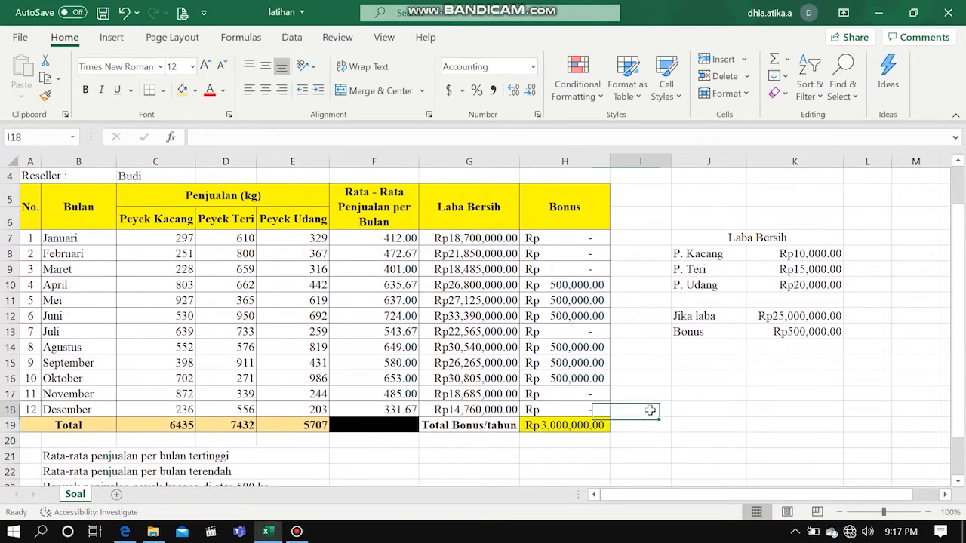
{"action": "scroll", "coordinate": [143, 402], "scroll_direction": "up", "scroll_amount": 1}
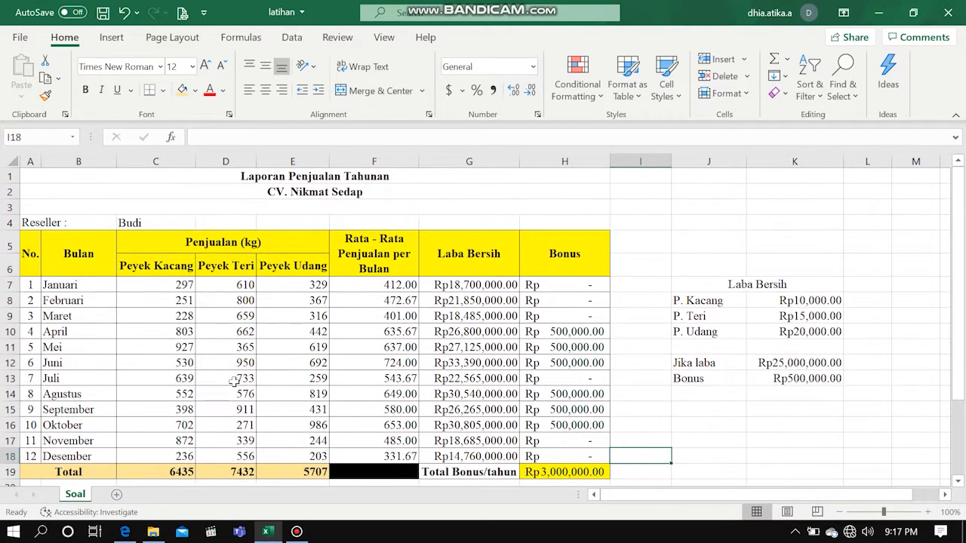
{"action": "scroll", "coordinate": [234, 381], "scroll_direction": "down", "scroll_amount": 2}
{"action": "scroll", "coordinate": [283, 387], "scroll_direction": "down", "scroll_amount": 1}
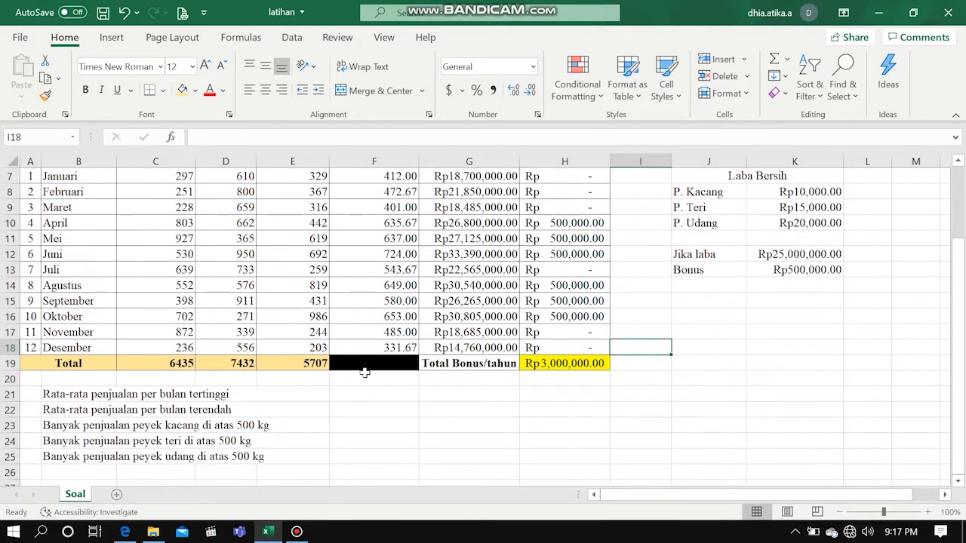
{"action": "scroll", "coordinate": [404, 352], "scroll_direction": "down", "scroll_amount": 1}
{"action": "scroll", "coordinate": [404, 352], "scroll_direction": "down", "scroll_amount": 2}
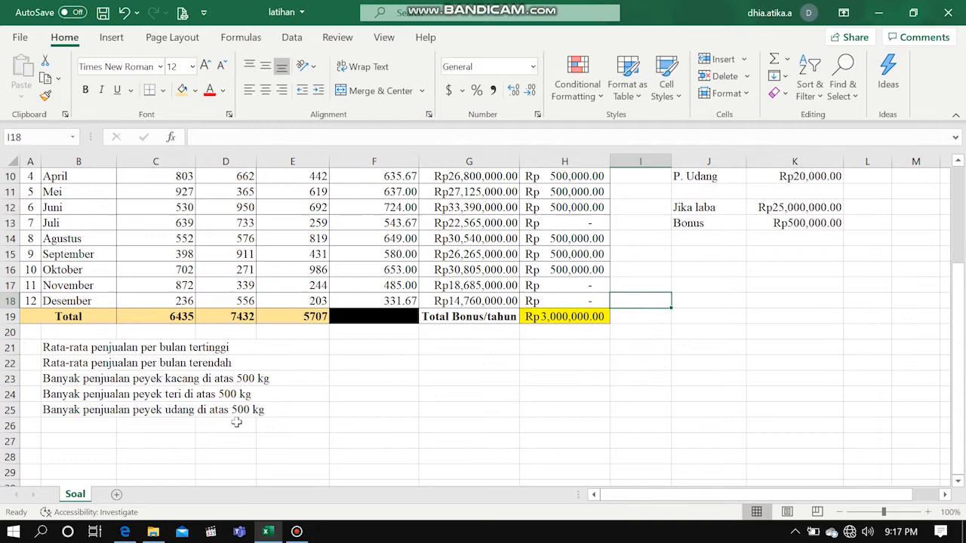
{"action": "left_click", "coordinate": [281, 348]}
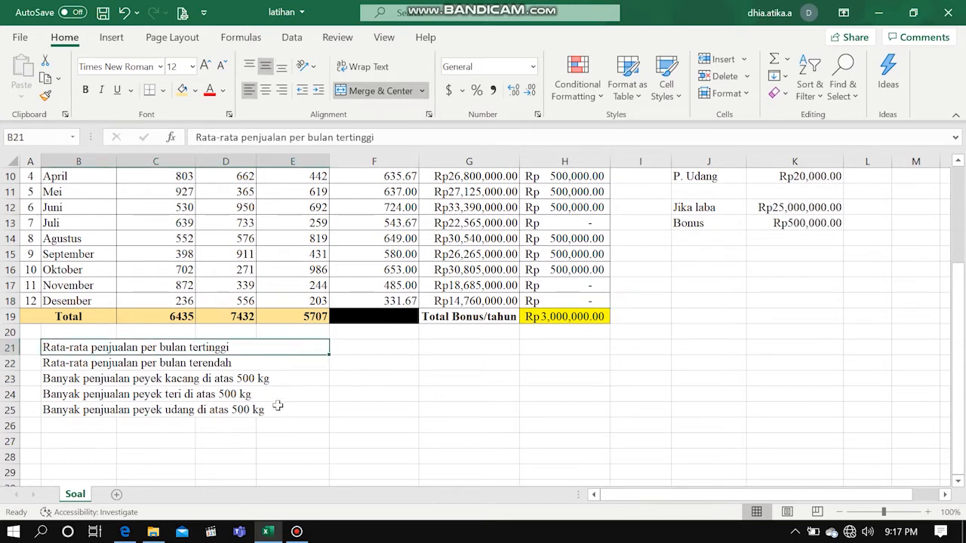
{"action": "left_click_drag", "start_coordinate": [276, 406], "coordinate": [258, 348]}
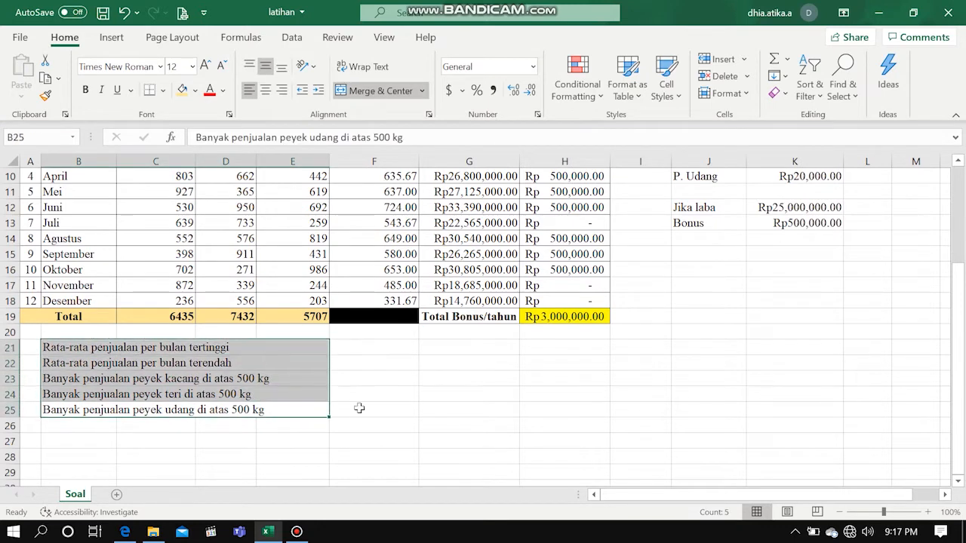
Step: Find the highest monthly sales average by entering =MAX(F7:F18) in F21
{"action": "left_click", "coordinate": [373, 347]}
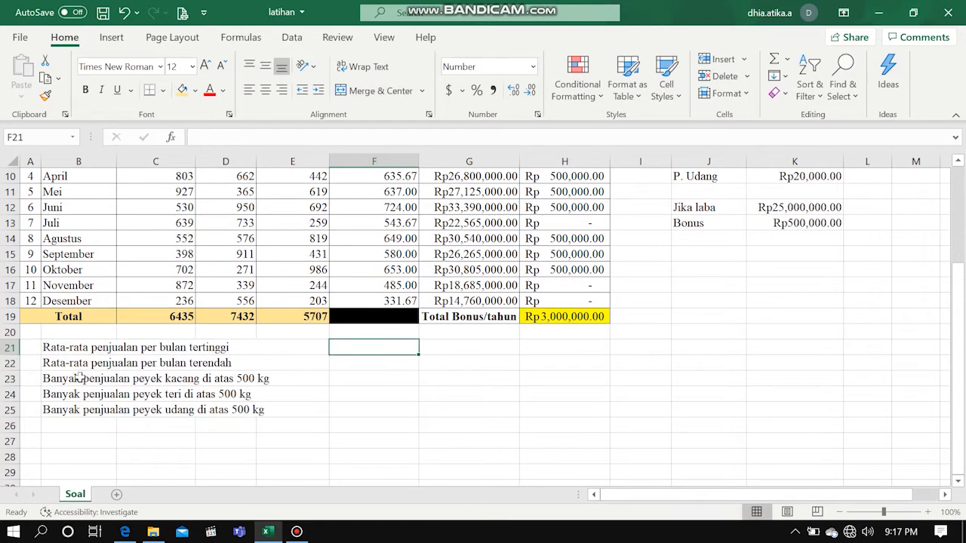
{"action": "scroll", "coordinate": [79, 378], "scroll_direction": "up", "scroll_amount": 2}
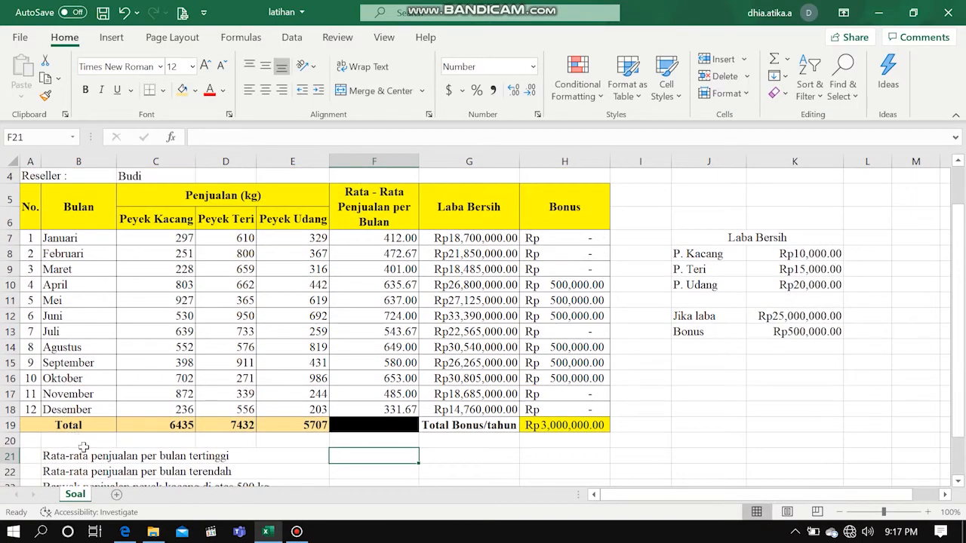
{"action": "scroll", "coordinate": [84, 447], "scroll_direction": "down", "scroll_amount": 1}
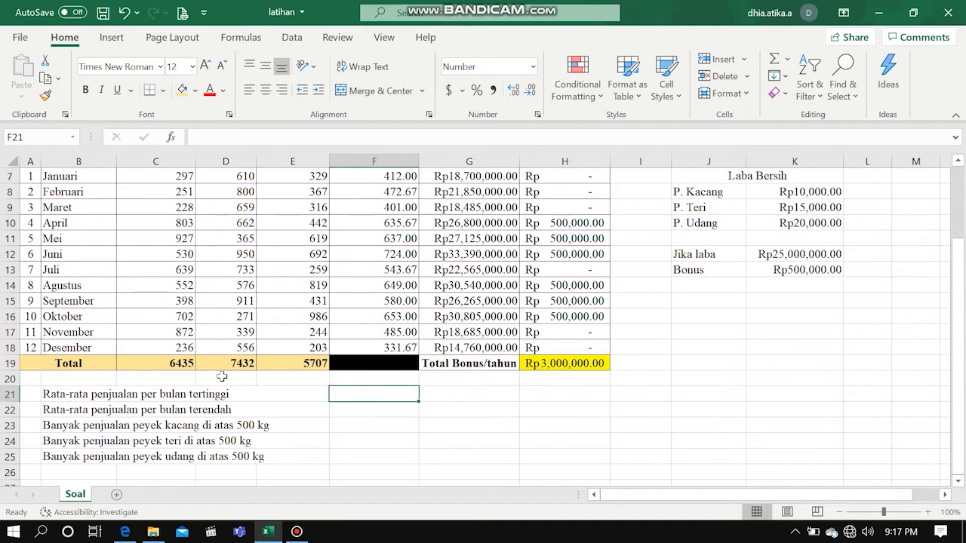
{"action": "type", "text": "=MAX"}
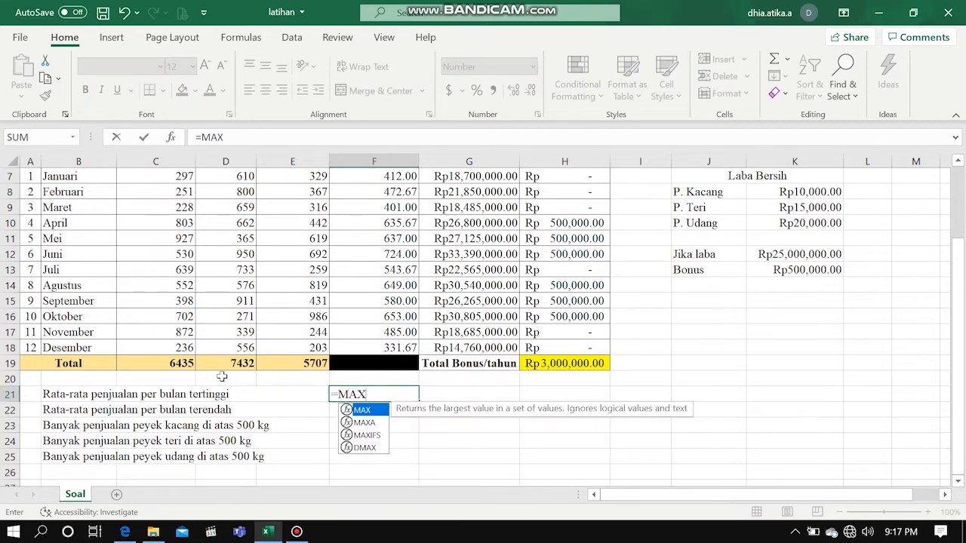
{"action": "type", "text": "("}
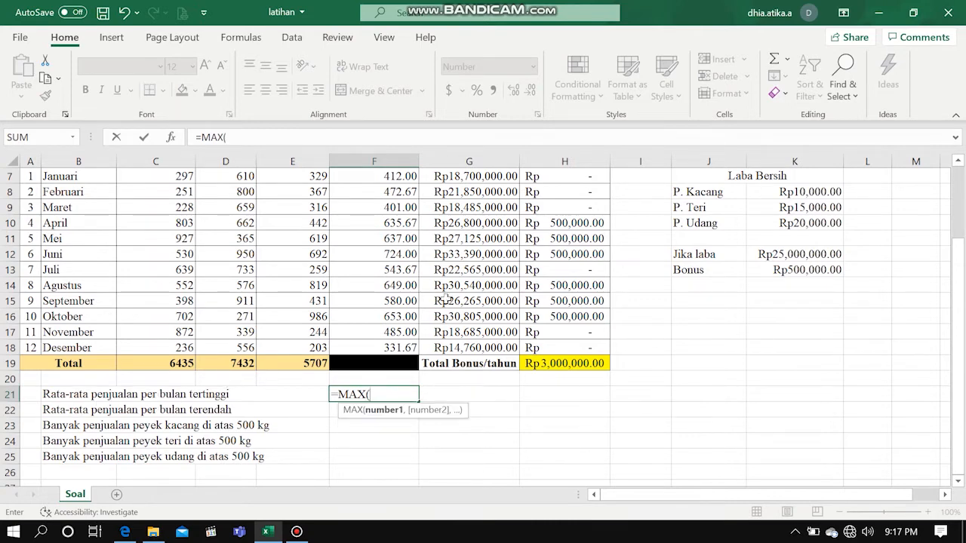
{"action": "scroll", "coordinate": [469, 340], "scroll_direction": "up", "scroll_amount": 2}
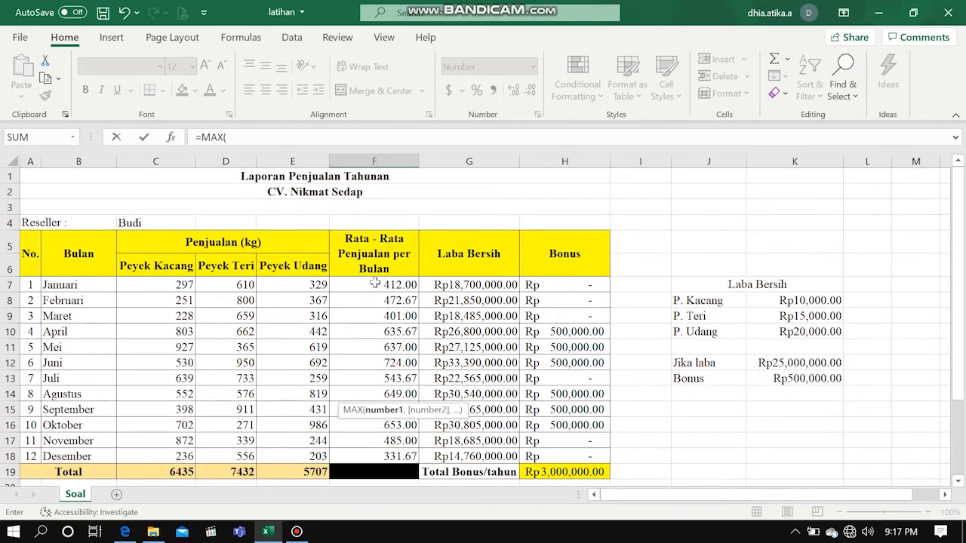
{"action": "left_click_drag", "start_coordinate": [374, 282], "coordinate": [388, 455]}
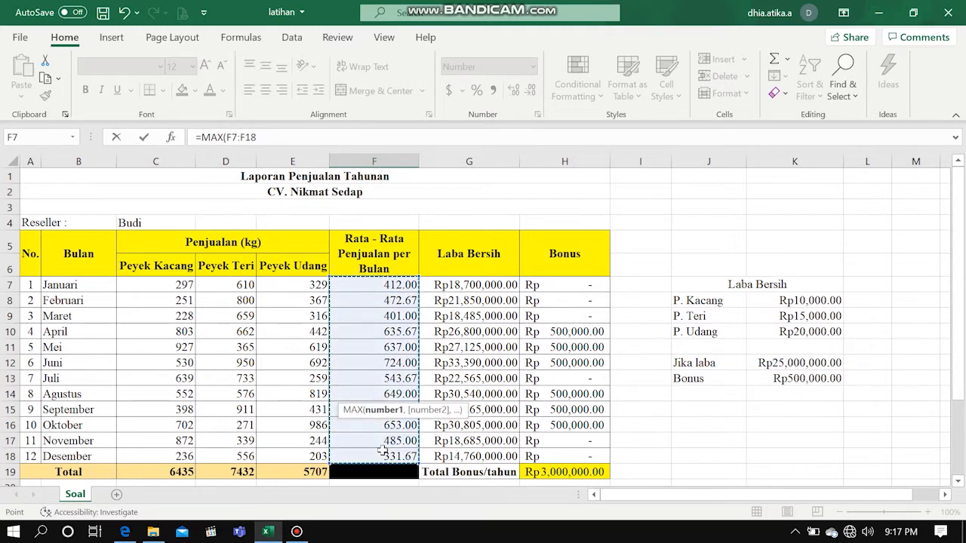
{"action": "scroll", "coordinate": [378, 419], "scroll_direction": "down", "scroll_amount": 2}
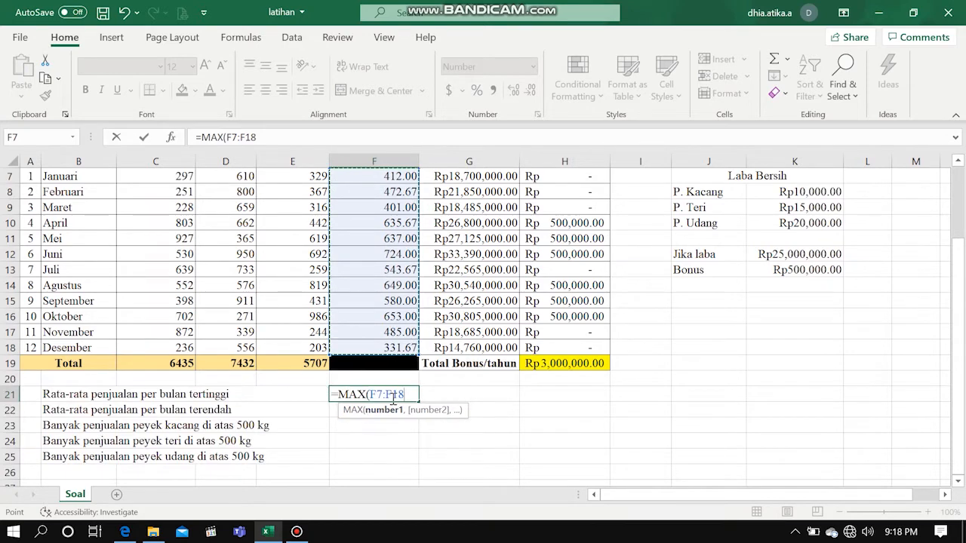
{"action": "type", "text": ")"}
{"action": "key", "text": "Return"}
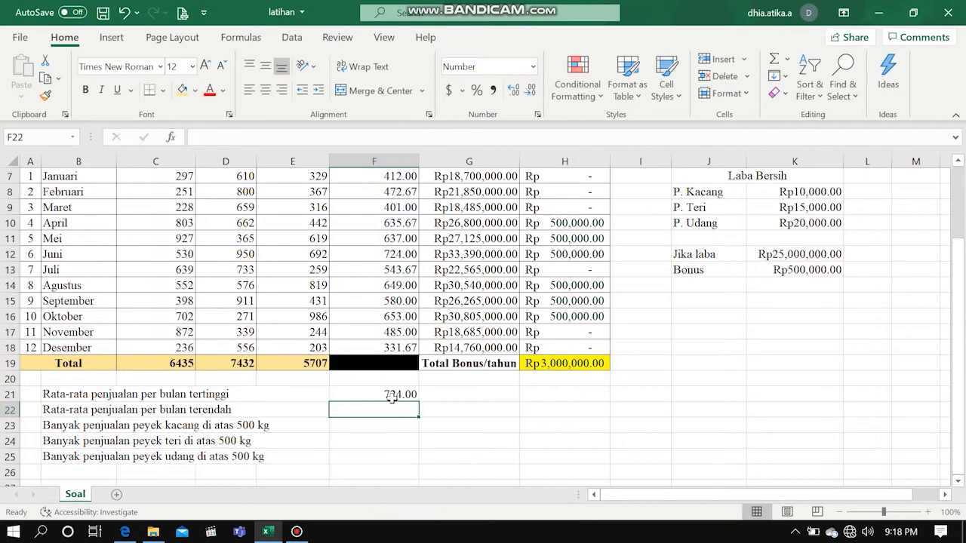
Step: Check the highest-average formula in F21 against June's average in F12
{"action": "left_click", "coordinate": [391, 396]}
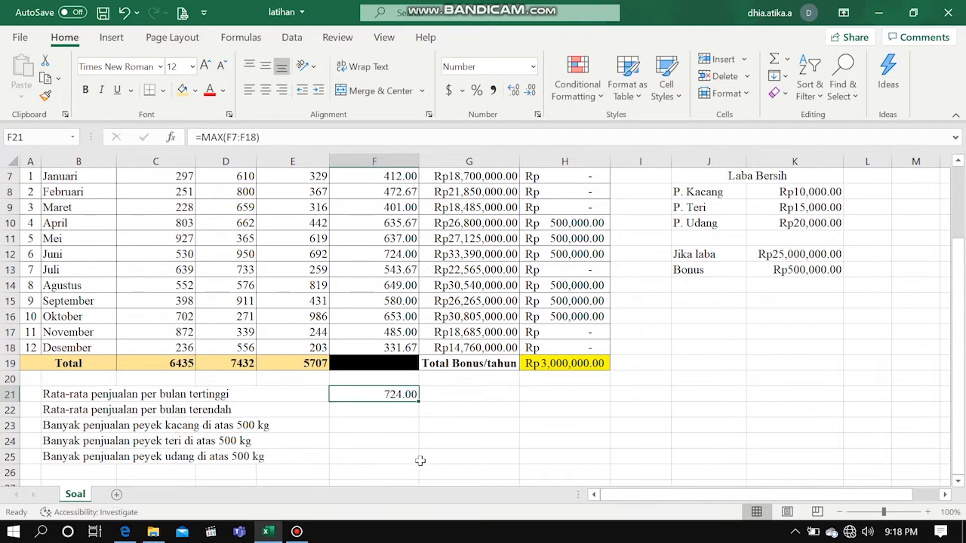
{"action": "scroll", "coordinate": [404, 434], "scroll_direction": "up", "scroll_amount": 1}
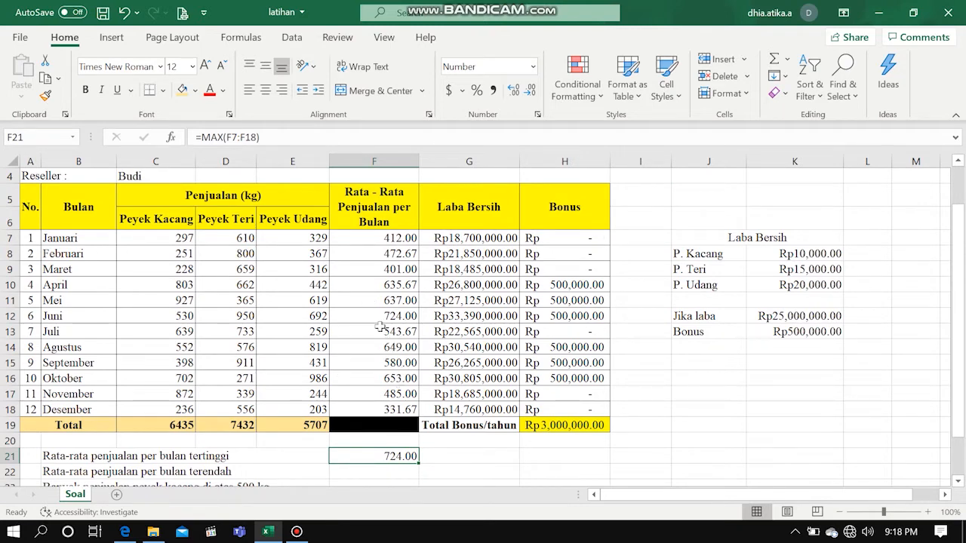
{"action": "left_click", "coordinate": [383, 316]}
{"action": "scroll", "coordinate": [389, 355], "scroll_direction": "down", "scroll_amount": 1}
{"action": "scroll", "coordinate": [391, 357], "scroll_direction": "down", "scroll_amount": 1}
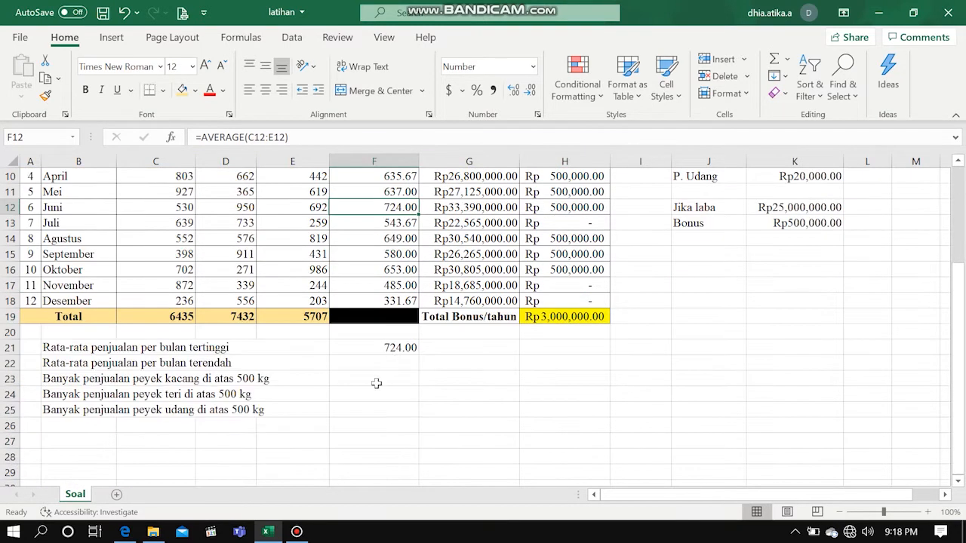
Step: Find the lowest monthly sales average by entering =MIN(F7:F18) in F22
{"action": "left_click", "coordinate": [65, 365]}
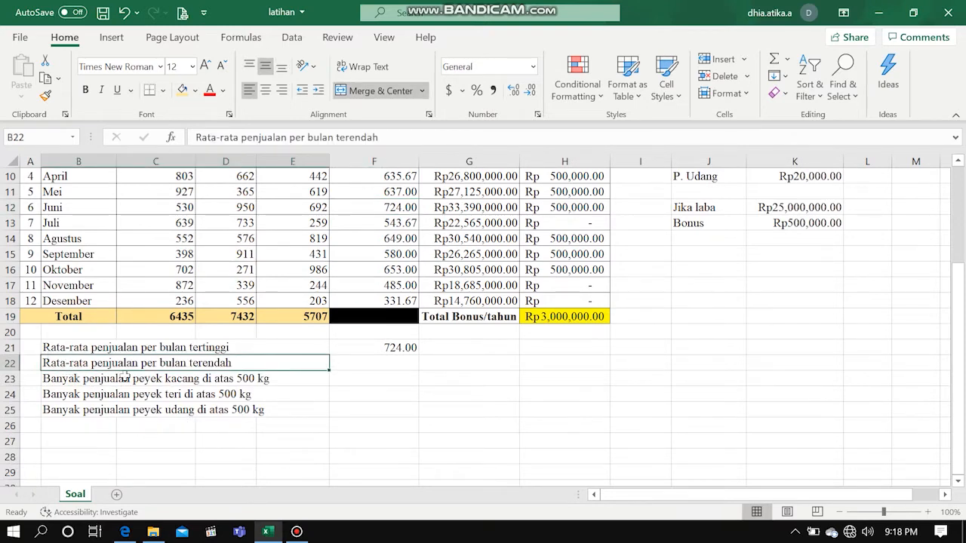
{"action": "left_click", "coordinate": [381, 363]}
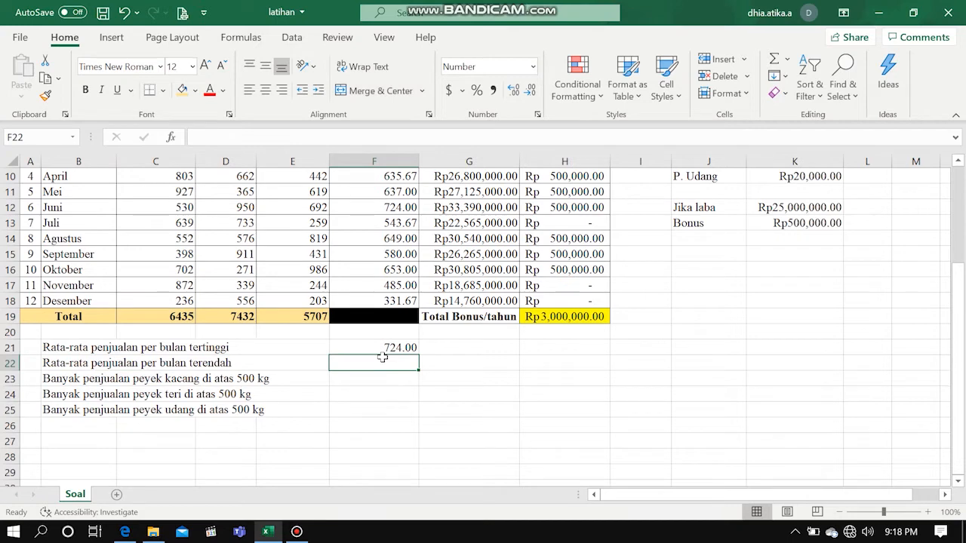
{"action": "type", "text": "="}
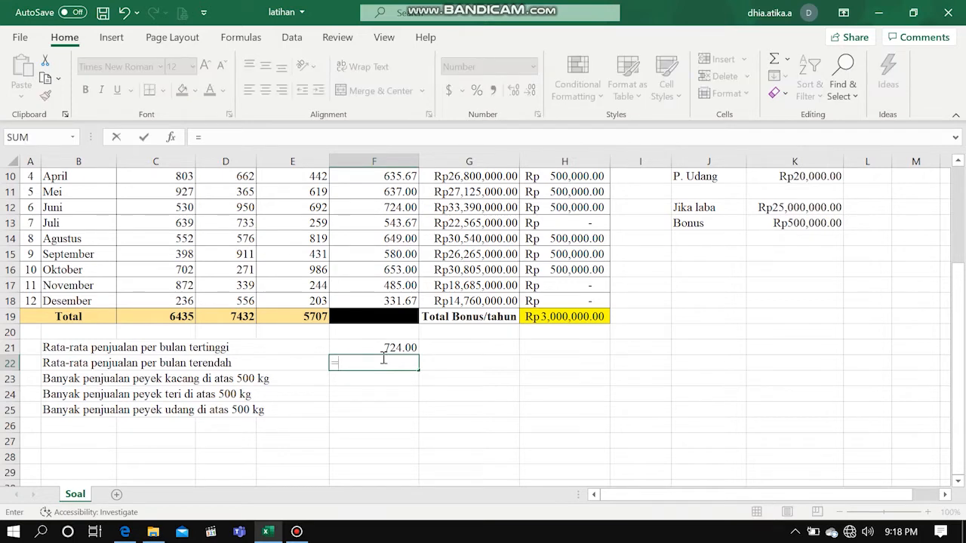
{"action": "type", "text": "MI"}
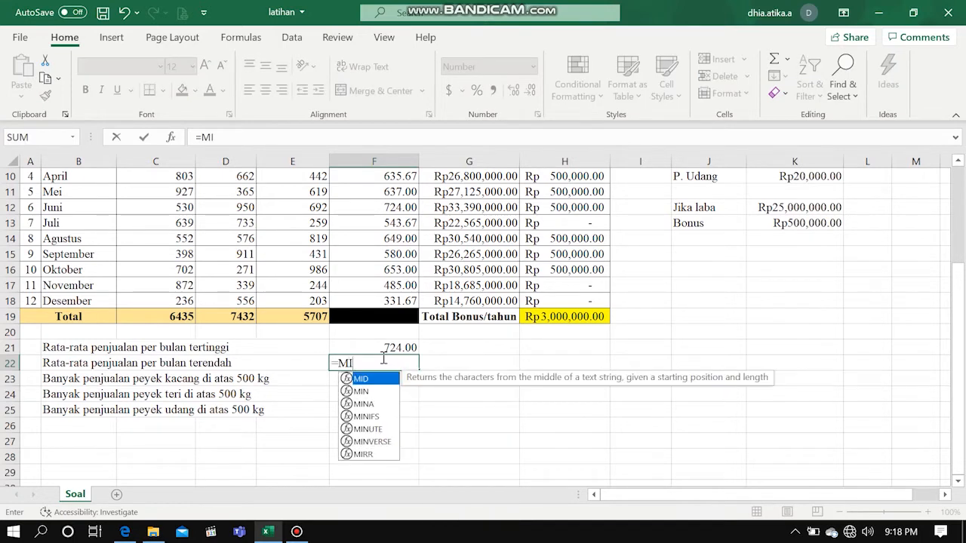
{"action": "type", "text": "N("}
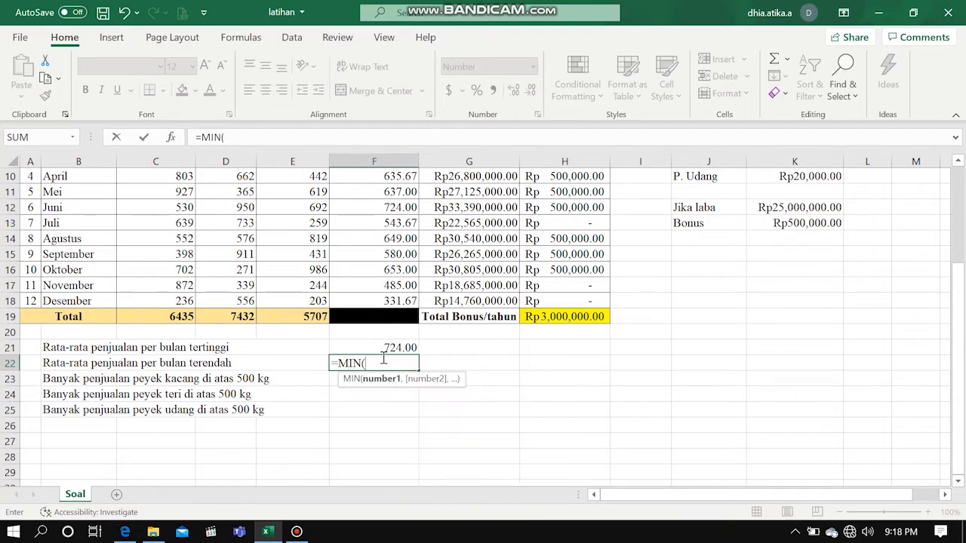
{"action": "scroll", "coordinate": [384, 360], "scroll_direction": "up", "scroll_amount": 3}
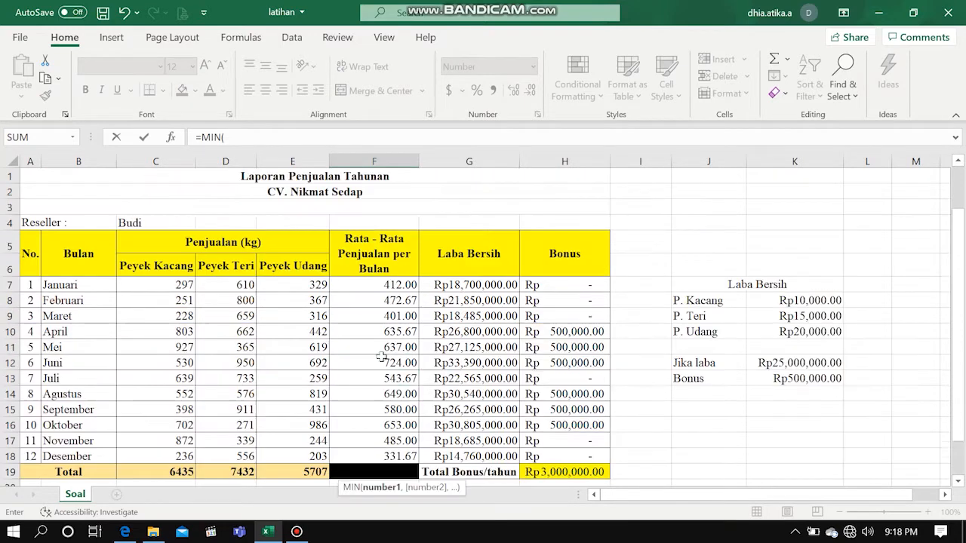
{"action": "left_click", "coordinate": [368, 283]}
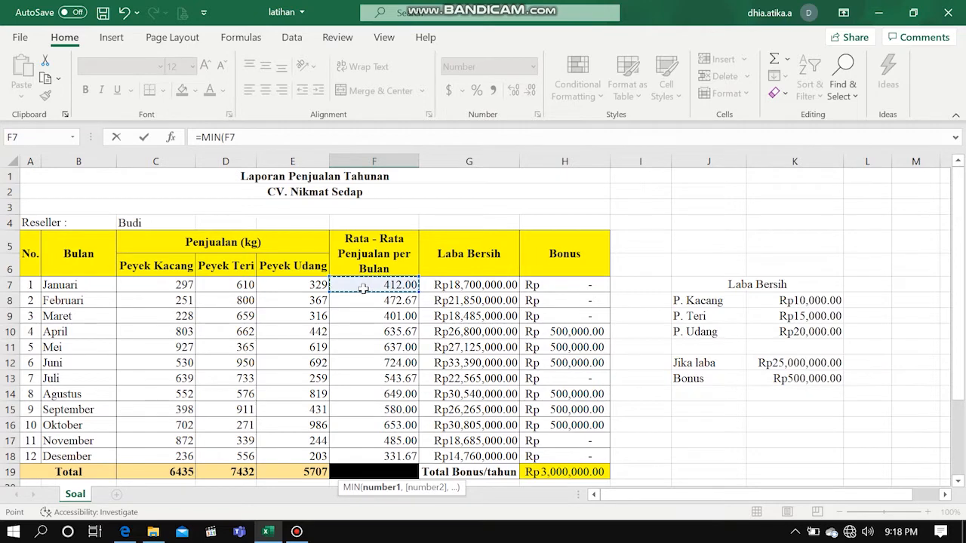
{"action": "left_click_drag", "start_coordinate": [364, 289], "coordinate": [380, 448]}
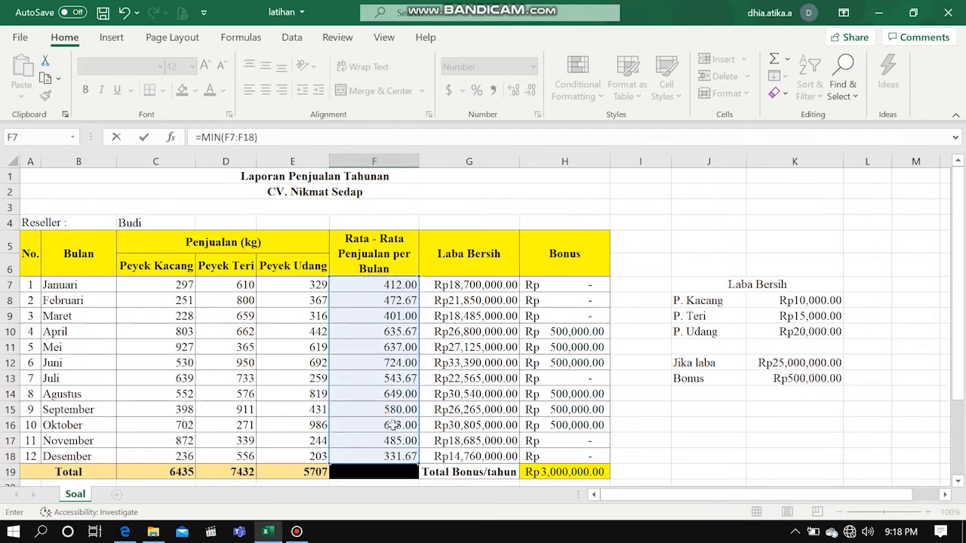
{"action": "scroll", "coordinate": [388, 422], "scroll_direction": "down", "scroll_amount": 3}
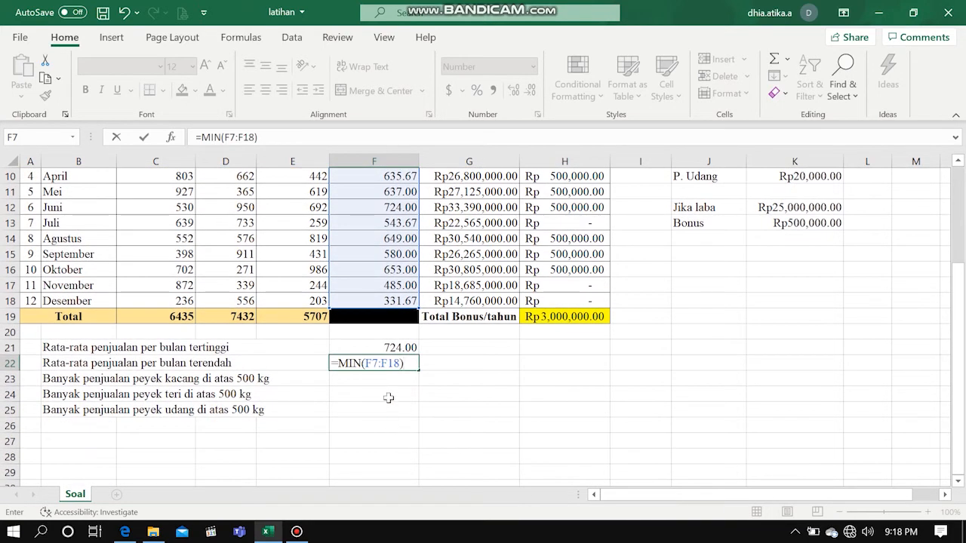
{"action": "key", "text": "Return"}
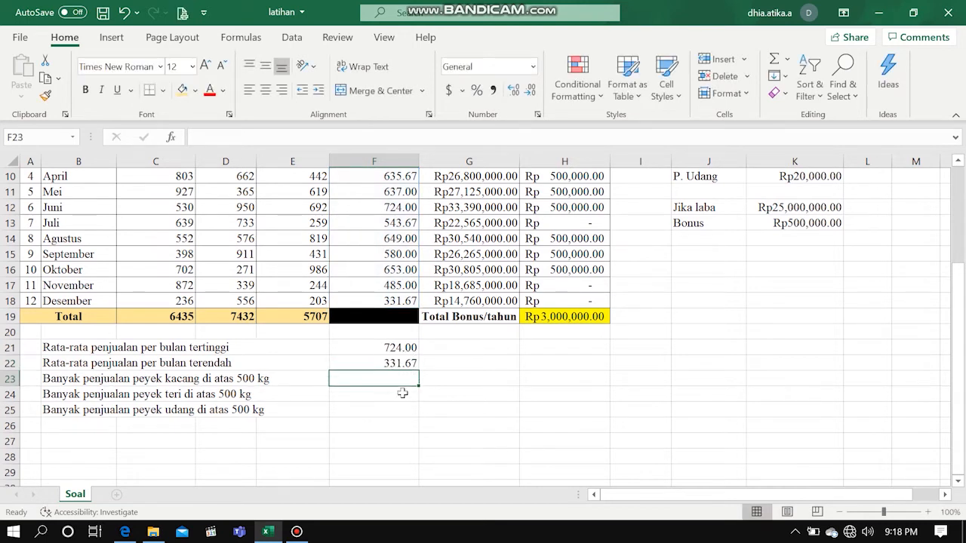
{"action": "left_click", "coordinate": [401, 365]}
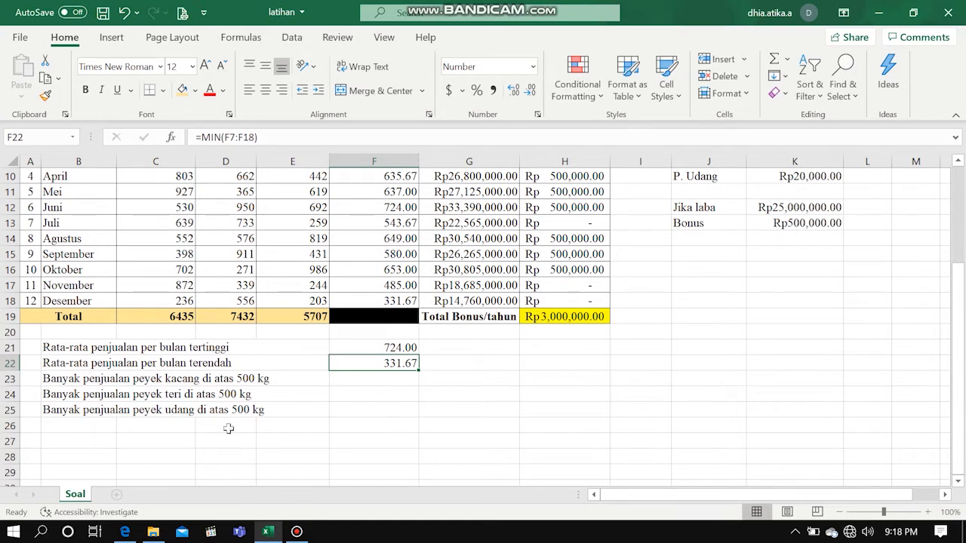
Step: Review the questions in B23 and B24 on peyek kacang and peyek teri sales above 500 kg
{"action": "left_click", "coordinate": [373, 420]}
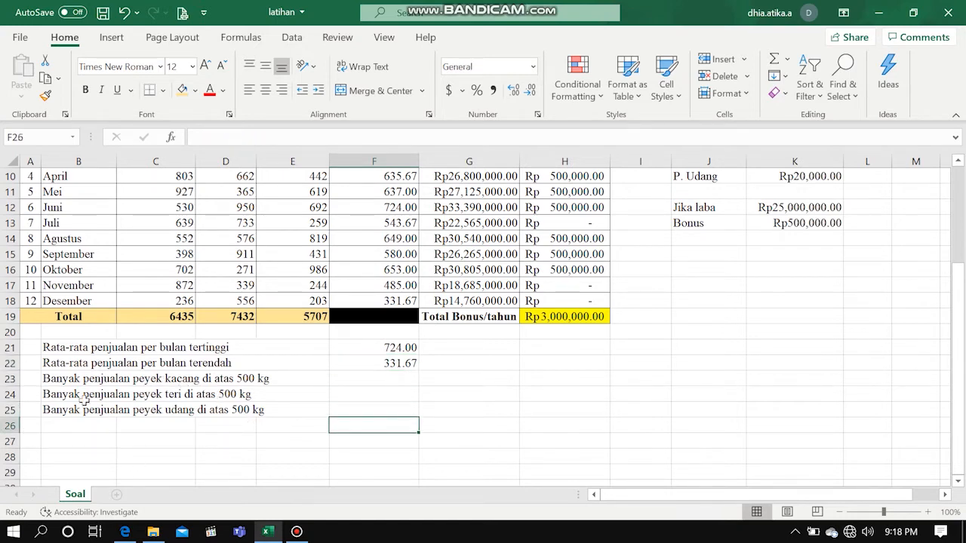
{"action": "left_click", "coordinate": [68, 381]}
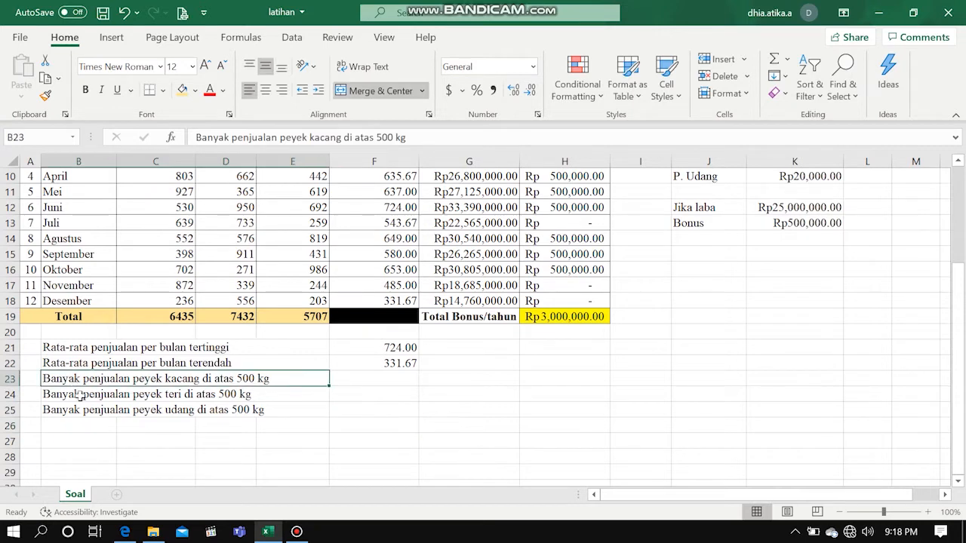
{"action": "left_click", "coordinate": [80, 394]}
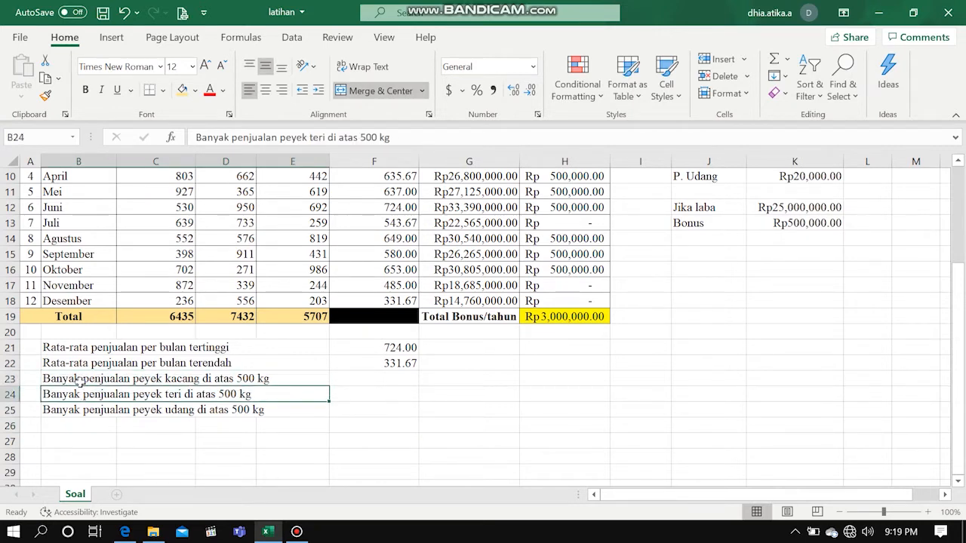
{"action": "left_click", "coordinate": [179, 380]}
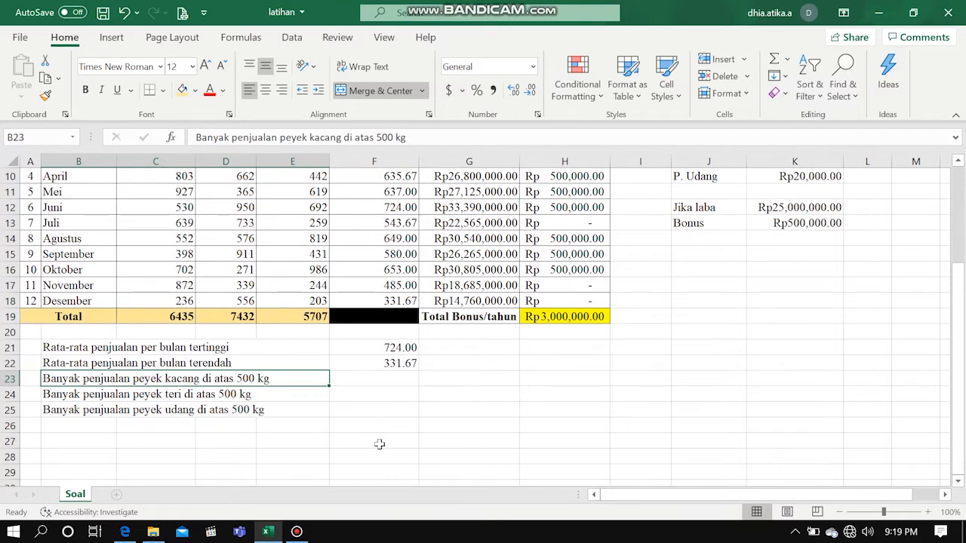
Step: Count the months with peyek kacang sales above 500 kg by entering =COUNTIF(C7:C18, ">500") in F23
{"action": "left_click", "coordinate": [380, 377]}
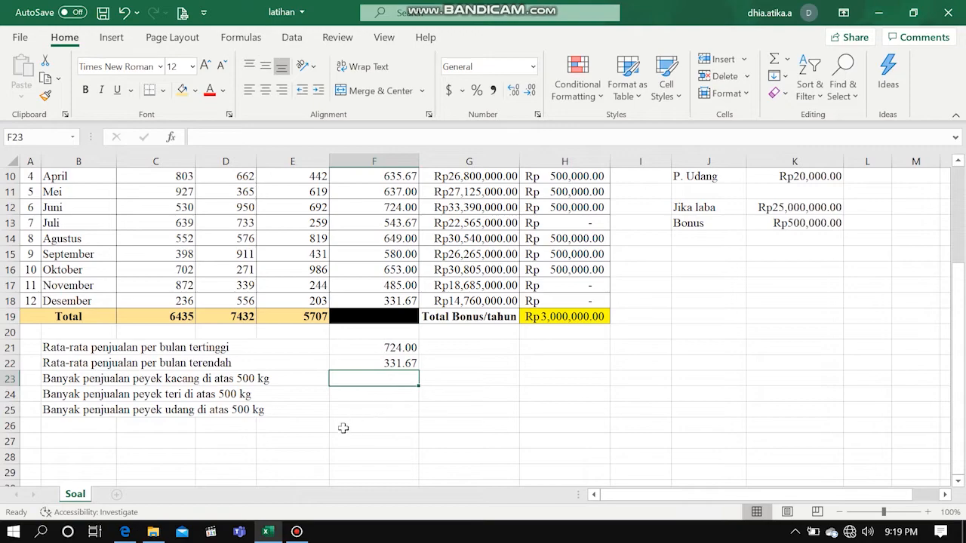
{"action": "scroll", "coordinate": [386, 432], "scroll_direction": "up", "scroll_amount": 3}
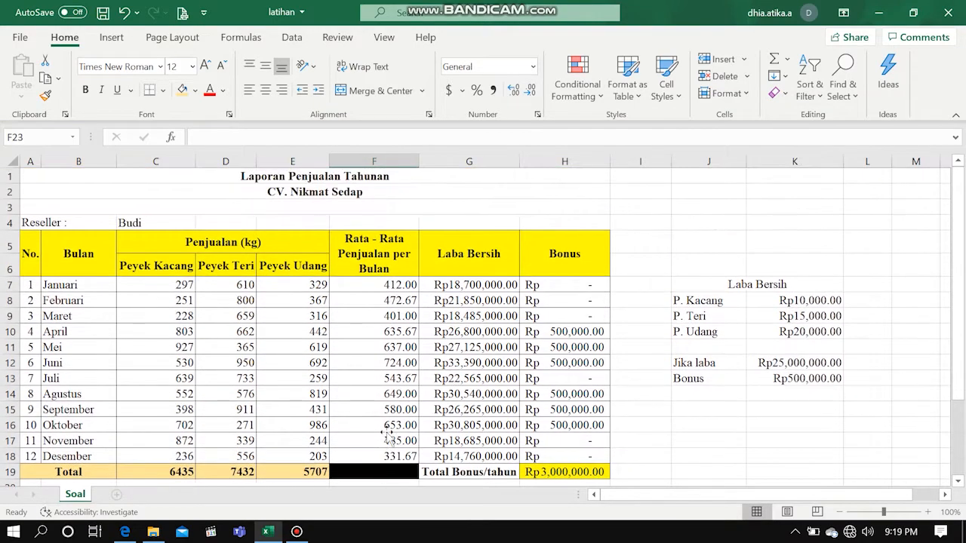
{"action": "scroll", "coordinate": [385, 431], "scroll_direction": "down", "scroll_amount": 2}
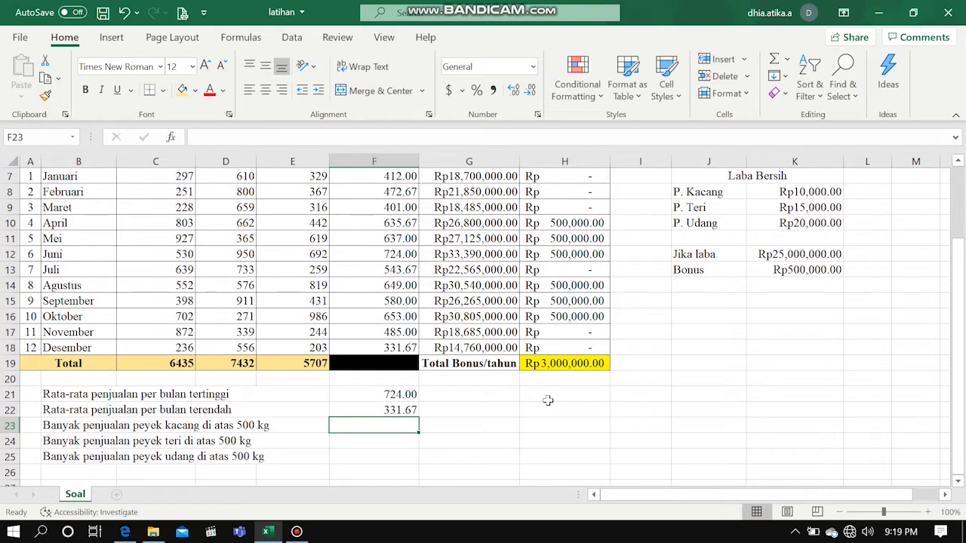
{"action": "type", "text": "=C"}
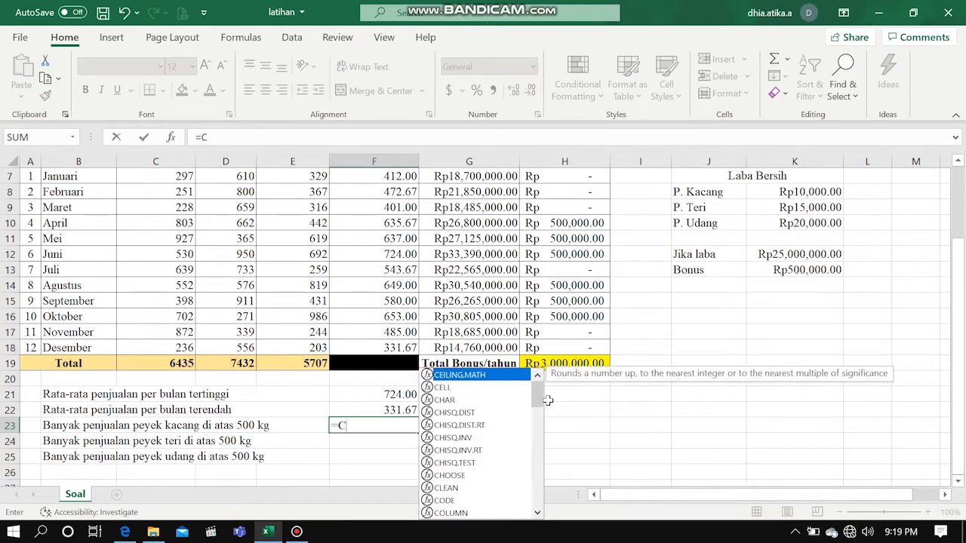
{"action": "type", "text": "OUNT"}
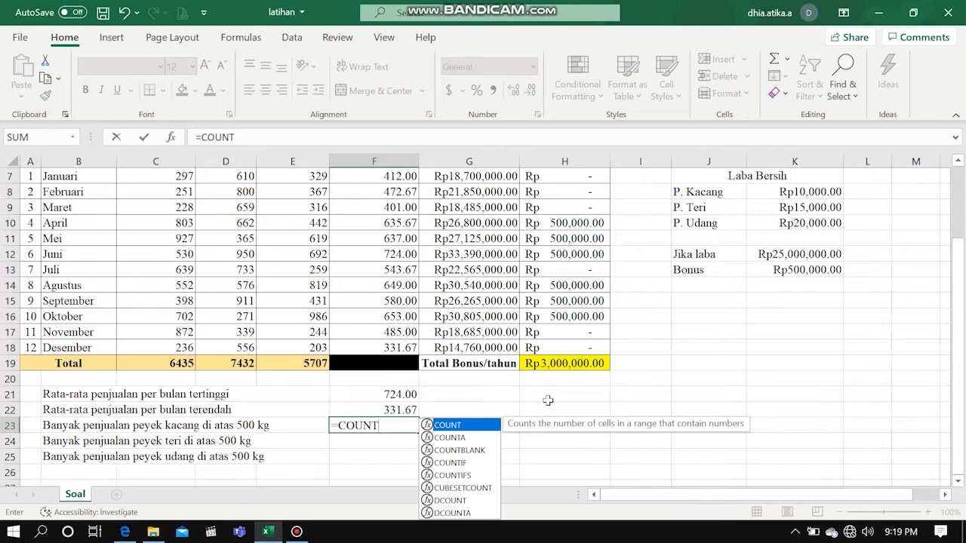
{"action": "type", "text": "IF"}
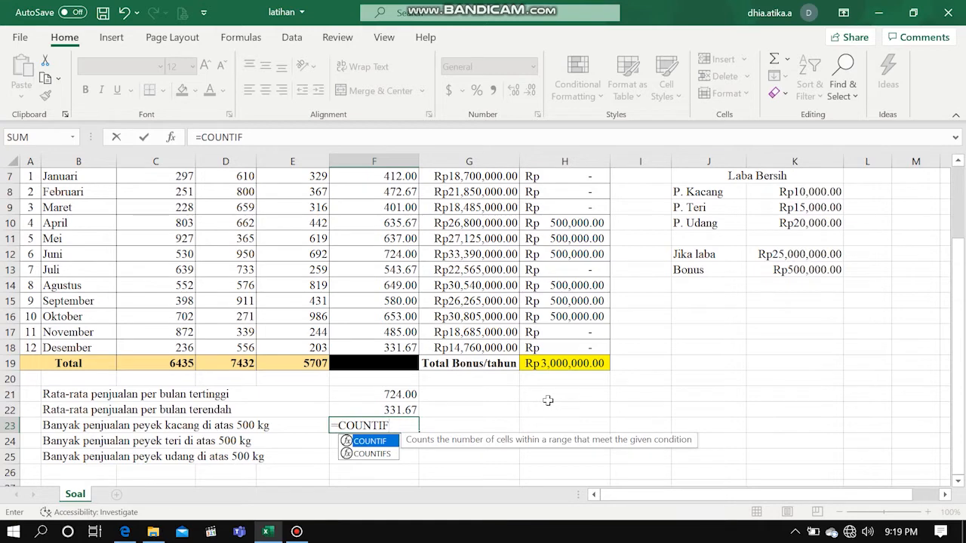
{"action": "type", "text": "("}
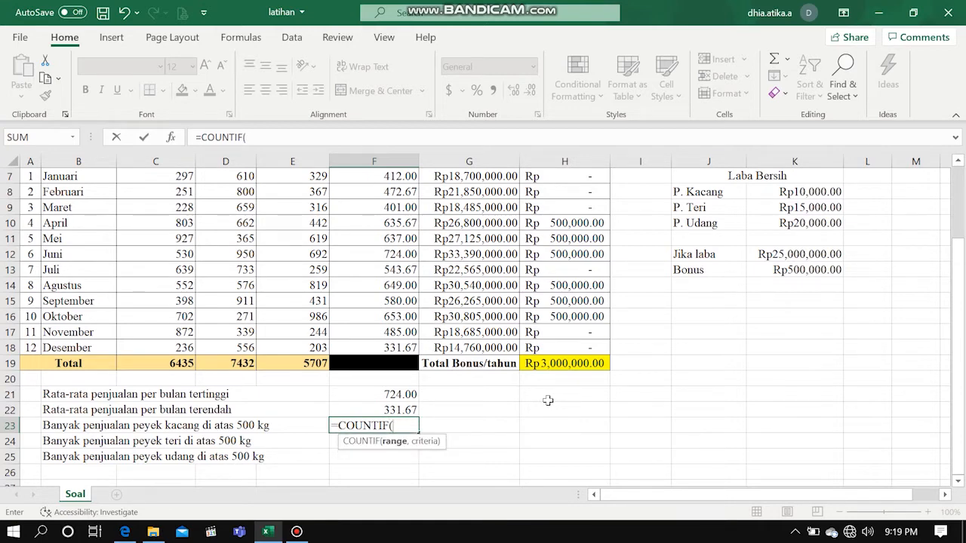
{"action": "scroll", "coordinate": [249, 325], "scroll_direction": "up", "scroll_amount": 2}
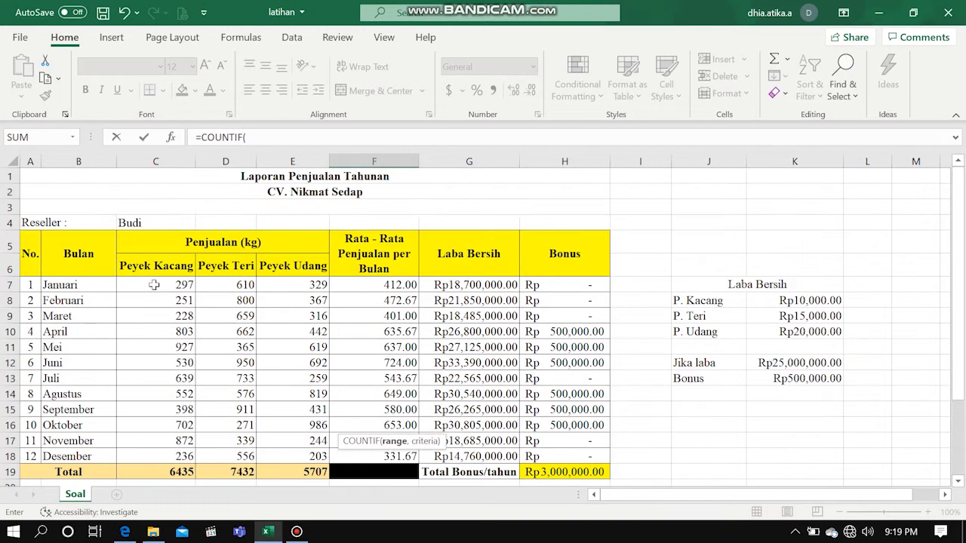
{"action": "left_click", "coordinate": [160, 283]}
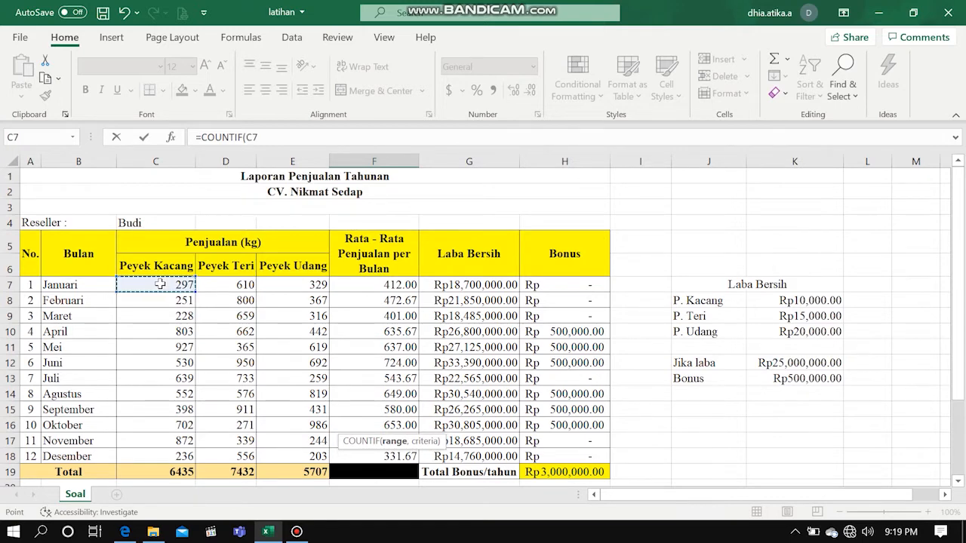
{"action": "left_click_drag", "start_coordinate": [160, 283], "coordinate": [172, 457]}
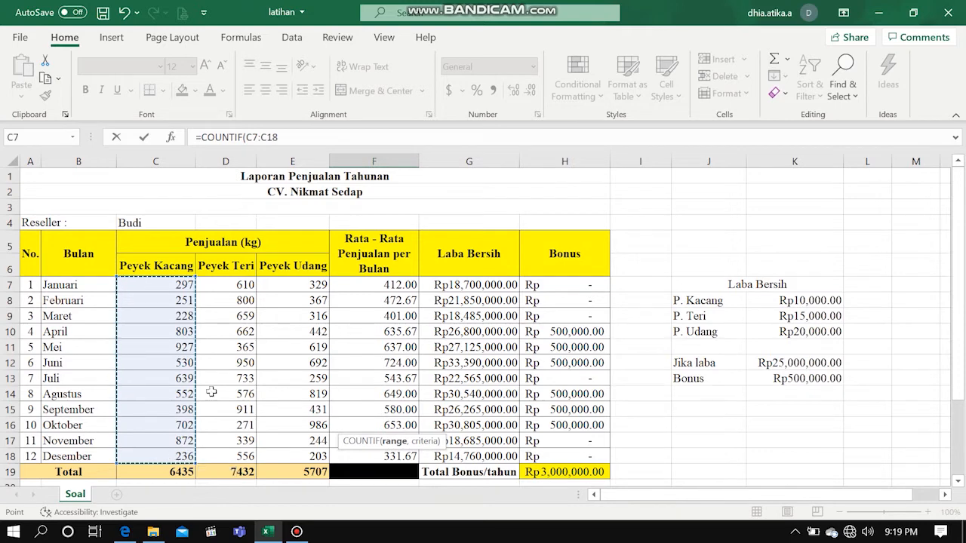
{"action": "scroll", "coordinate": [211, 392], "scroll_direction": "down", "scroll_amount": 3}
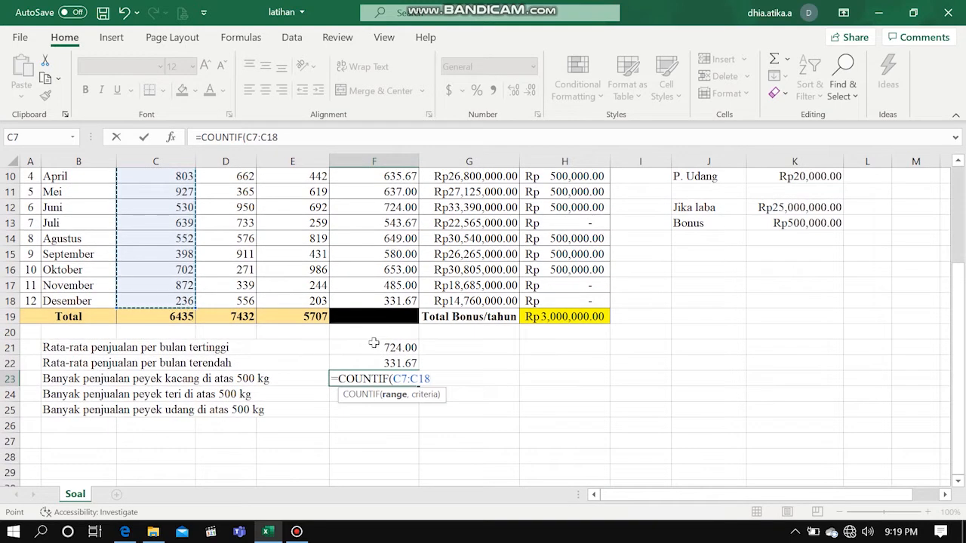
{"action": "type", "text": ", \">500"}
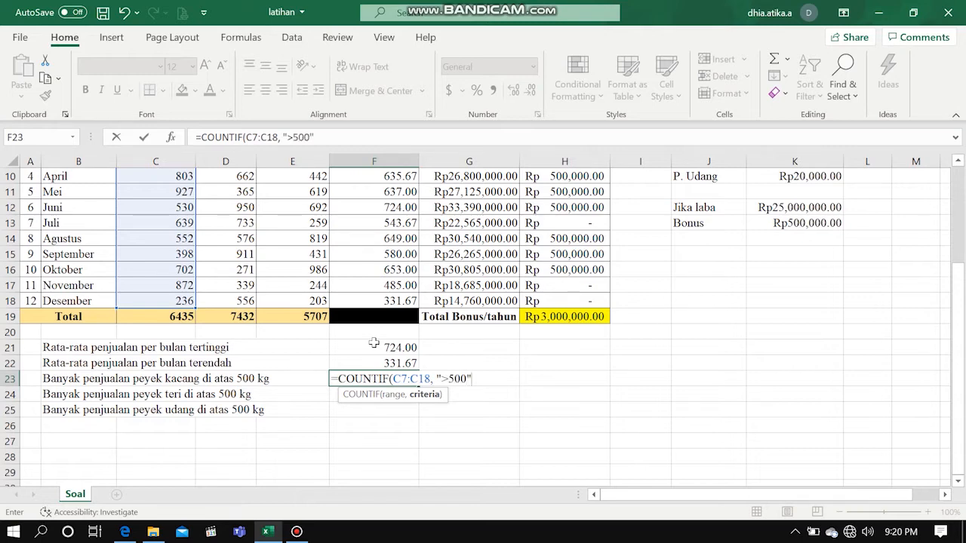
{"action": "type", "text": ")"}
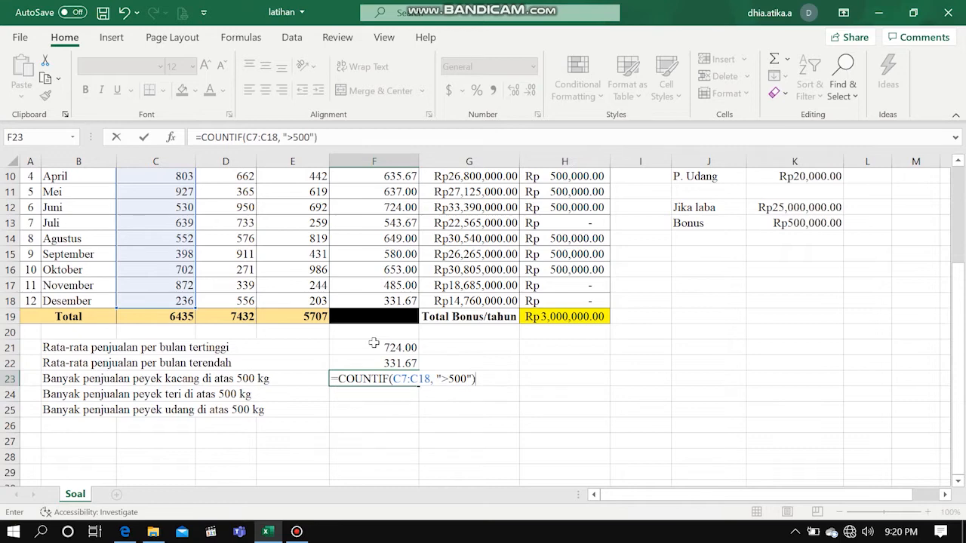
{"action": "key", "text": "Return"}
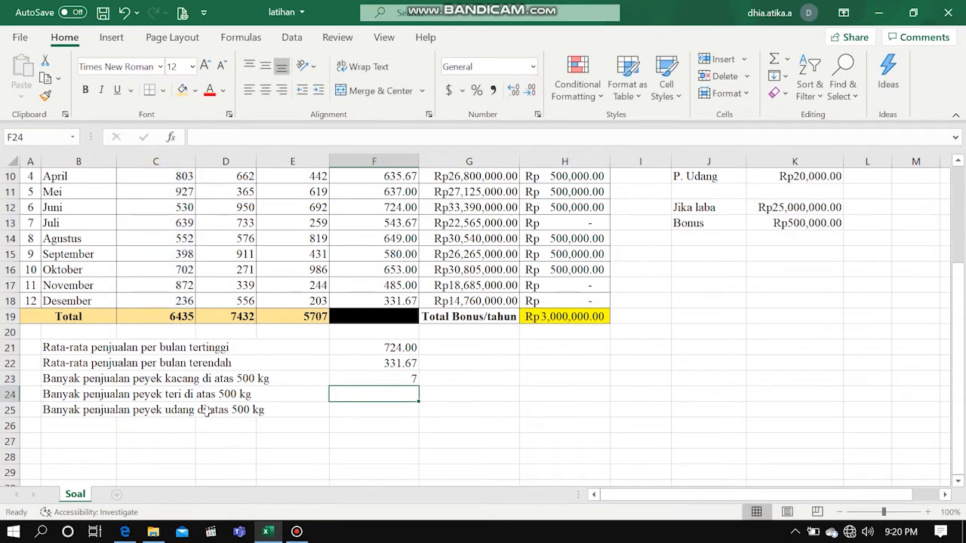
{"action": "left_click", "coordinate": [389, 379]}
{"action": "scroll", "coordinate": [391, 380], "scroll_direction": "up", "scroll_amount": 3}
{"action": "scroll", "coordinate": [391, 380], "scroll_direction": "down", "scroll_amount": 4}
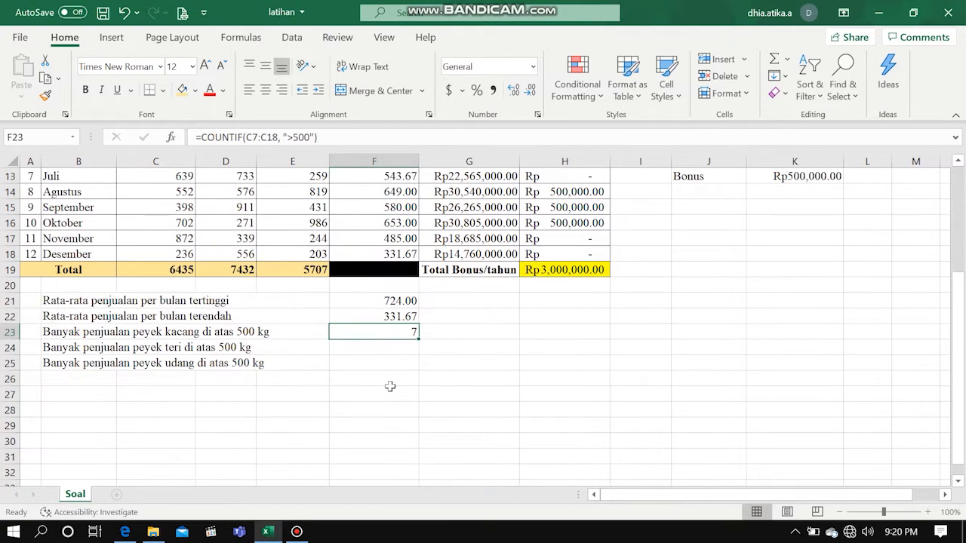
Step: Count the months with peyek teri sales above 500 kg by entering =COUNTIF(D7:D18, ">500") in F24
{"action": "left_click", "coordinate": [382, 349]}
{"action": "type", "text": "="}
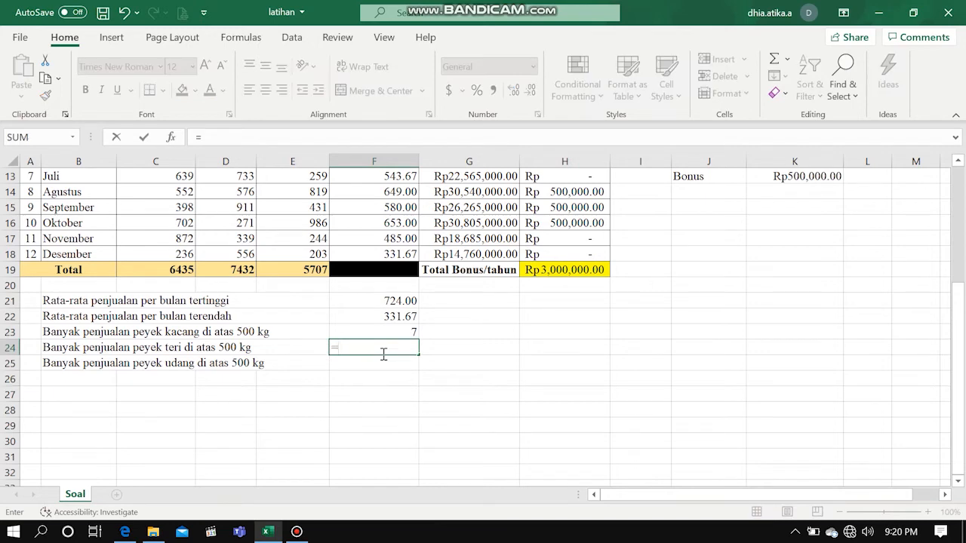
{"action": "type", "text": "CO"}
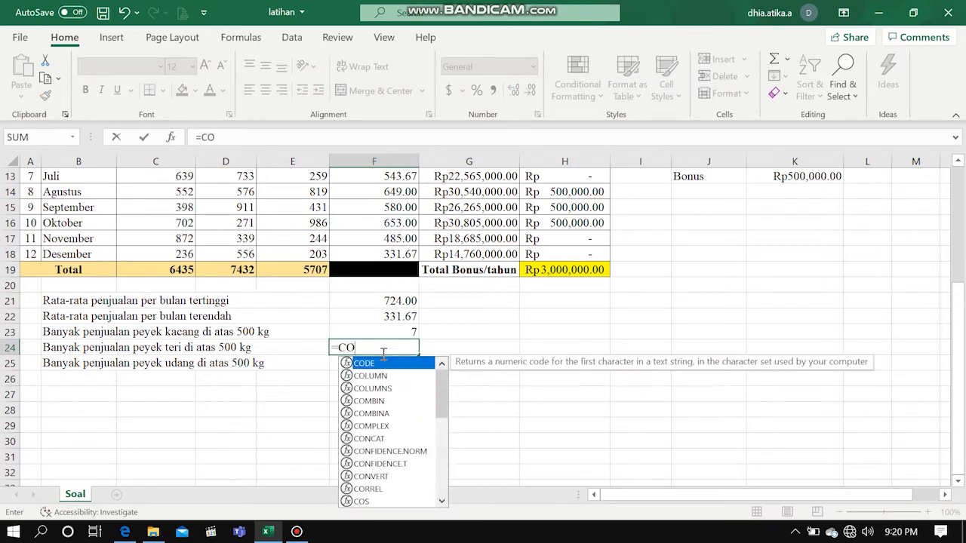
{"action": "type", "text": "UNTI"}
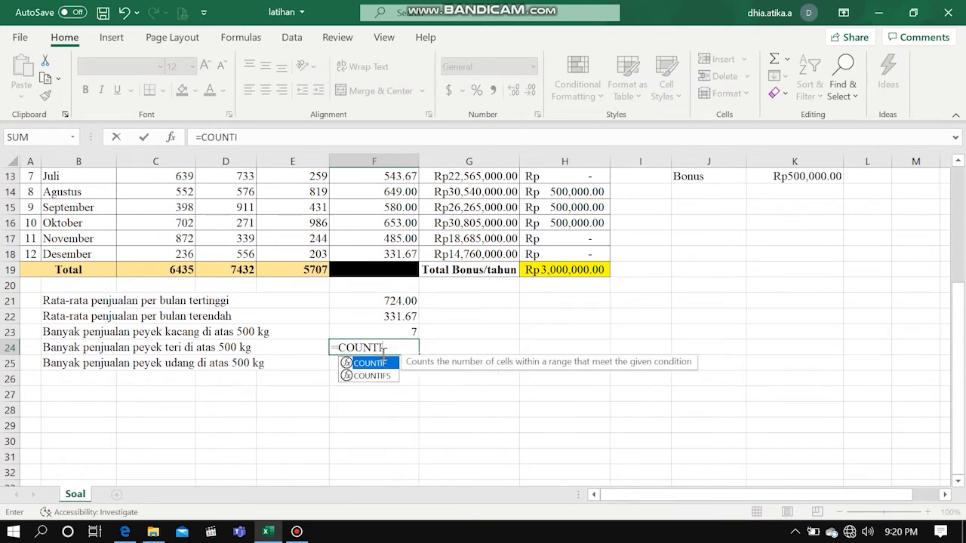
{"action": "type", "text": "F("}
{"action": "scroll", "coordinate": [237, 348], "scroll_direction": "up", "scroll_amount": 4}
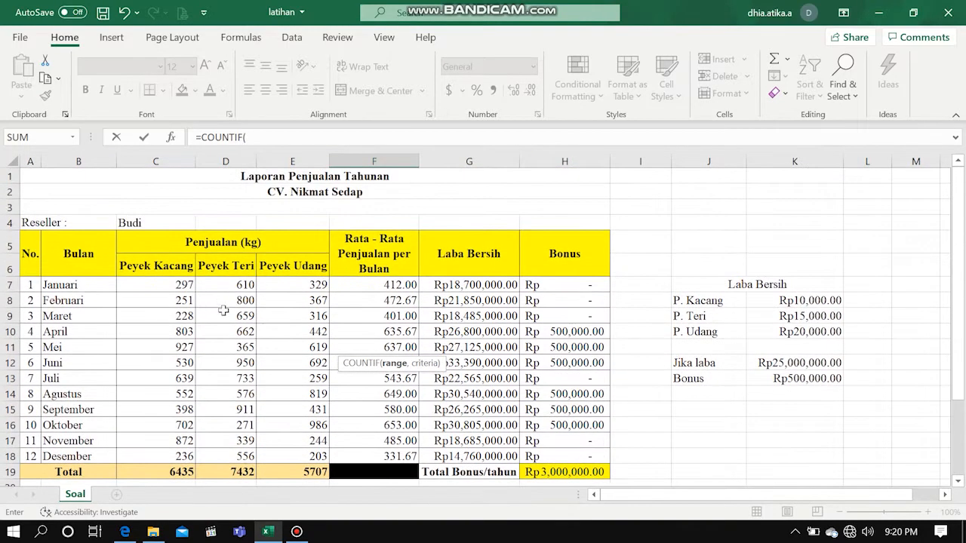
{"action": "left_click", "coordinate": [224, 287]}
{"action": "left_click_drag", "start_coordinate": [216, 323], "coordinate": [231, 457]}
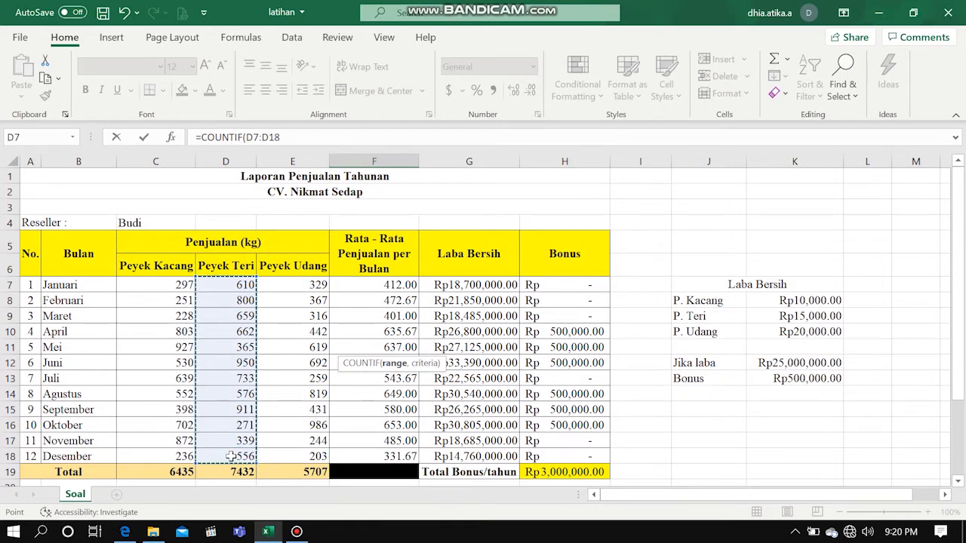
{"action": "type", "text": ","}
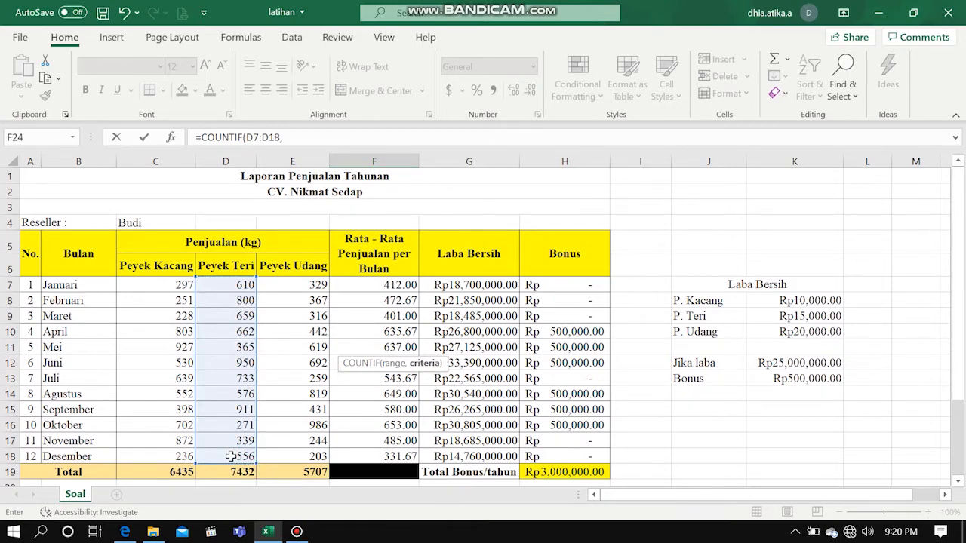
{"action": "type", "text": " \">500"}
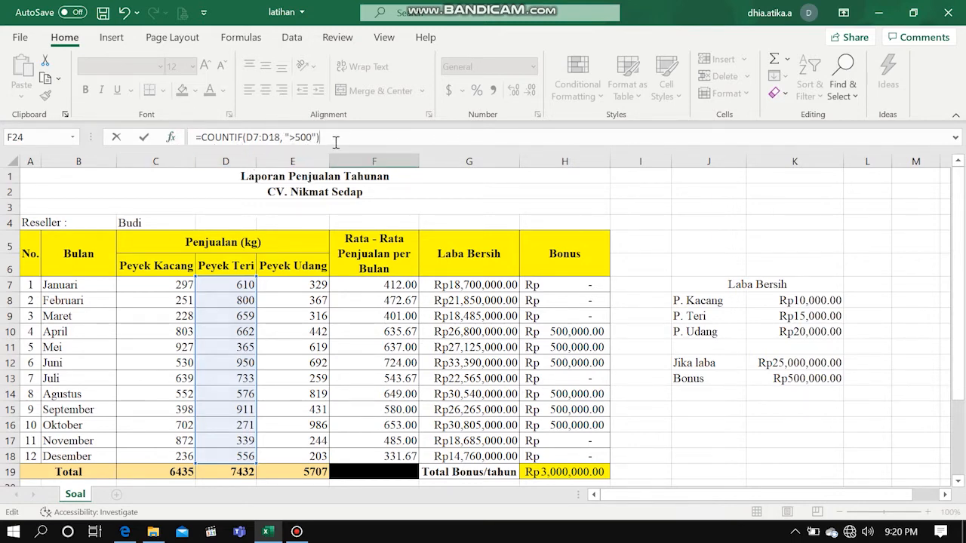
{"action": "key", "text": "Return"}
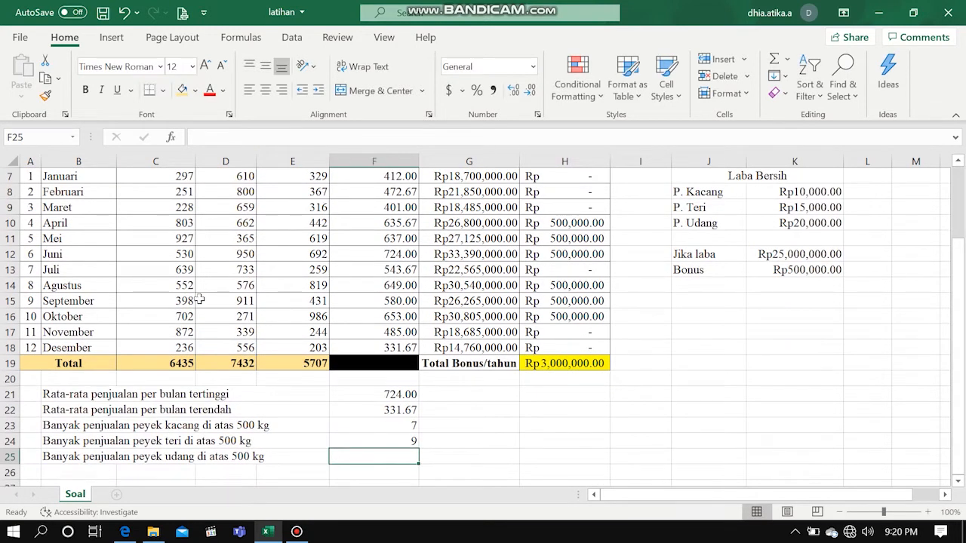
{"action": "left_click", "coordinate": [386, 438]}
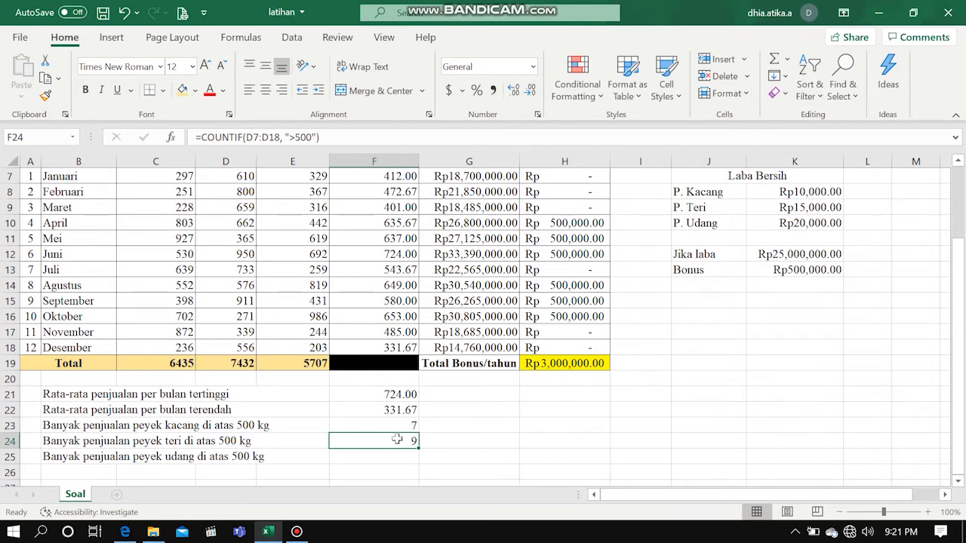
{"action": "left_click_drag", "start_coordinate": [396, 440], "coordinate": [564, 456]}
Step: Count the months with peyek udang sales above 500 kg by entering =COUNTIF(E7:E18, ">500") in F25
{"action": "left_click", "coordinate": [394, 455]}
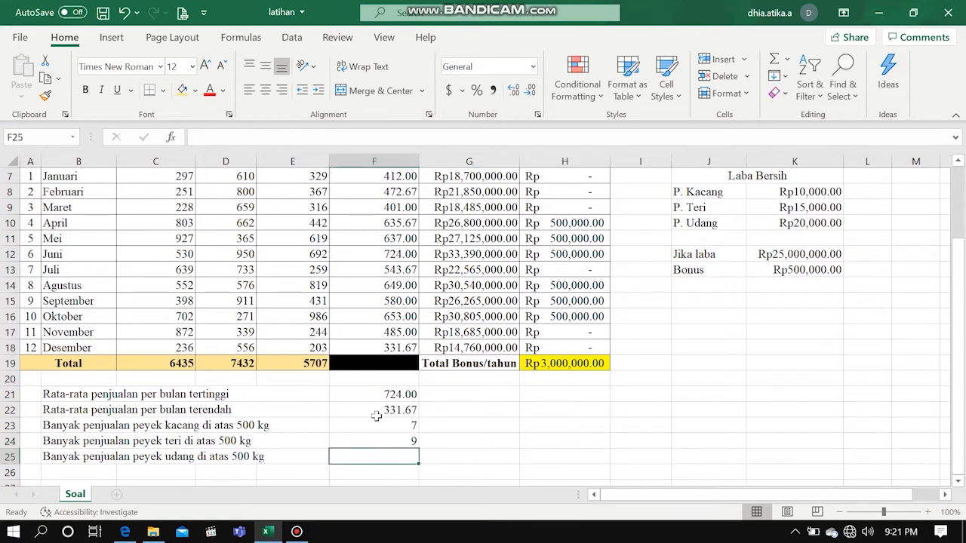
{"action": "type", "text": "=CO"}
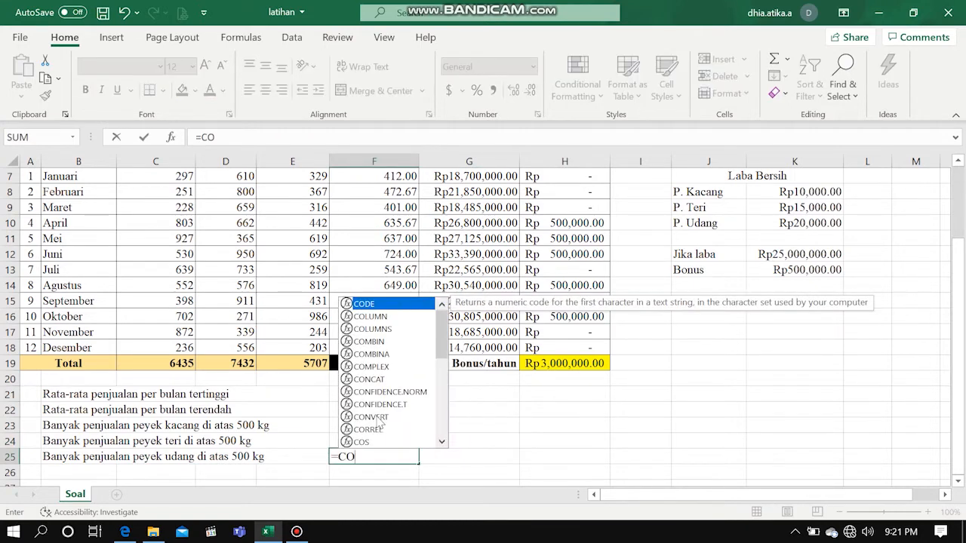
{"action": "type", "text": "UNTIF("}
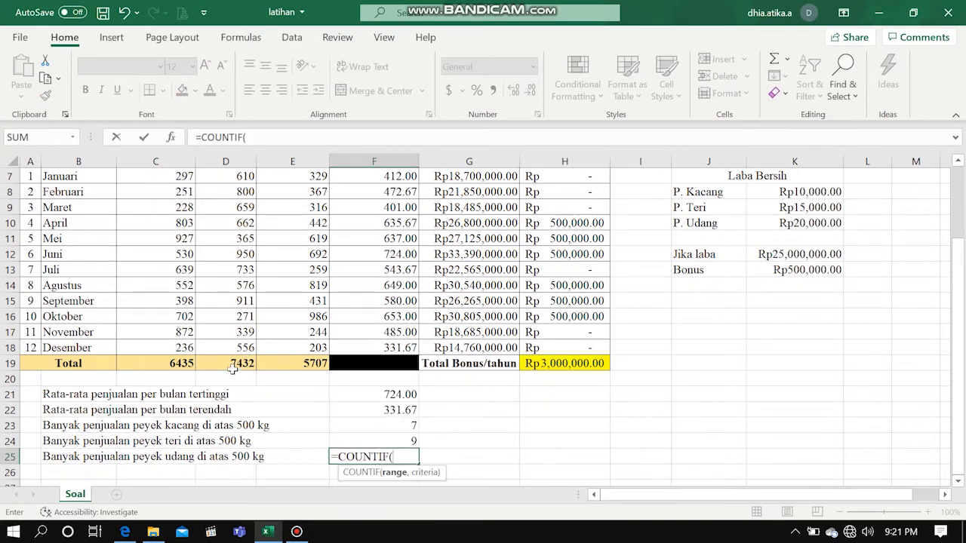
{"action": "scroll", "coordinate": [234, 370], "scroll_direction": "up", "scroll_amount": 2}
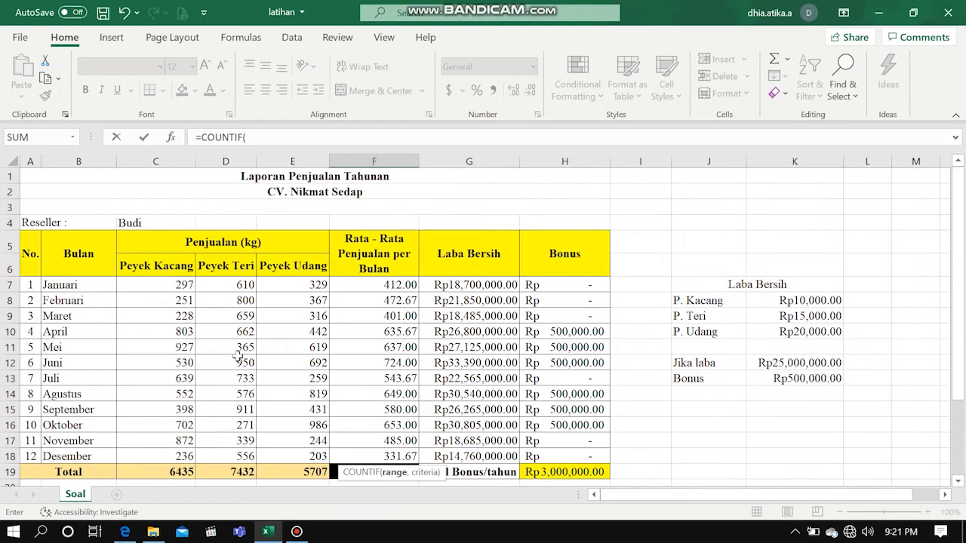
{"action": "left_click_drag", "start_coordinate": [306, 284], "coordinate": [309, 458]}
{"action": "scroll", "coordinate": [378, 393], "scroll_direction": "down", "scroll_amount": 4}
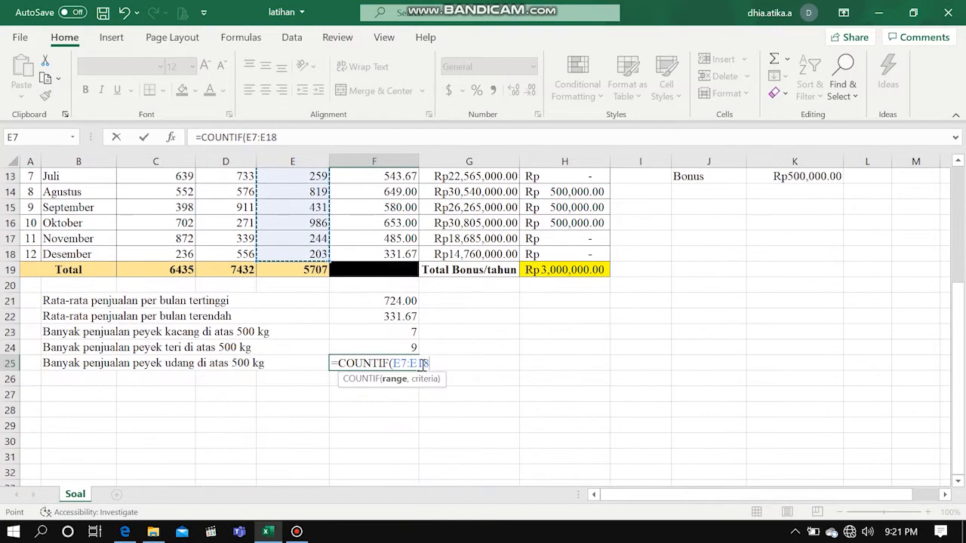
{"action": "type", "text": ","}
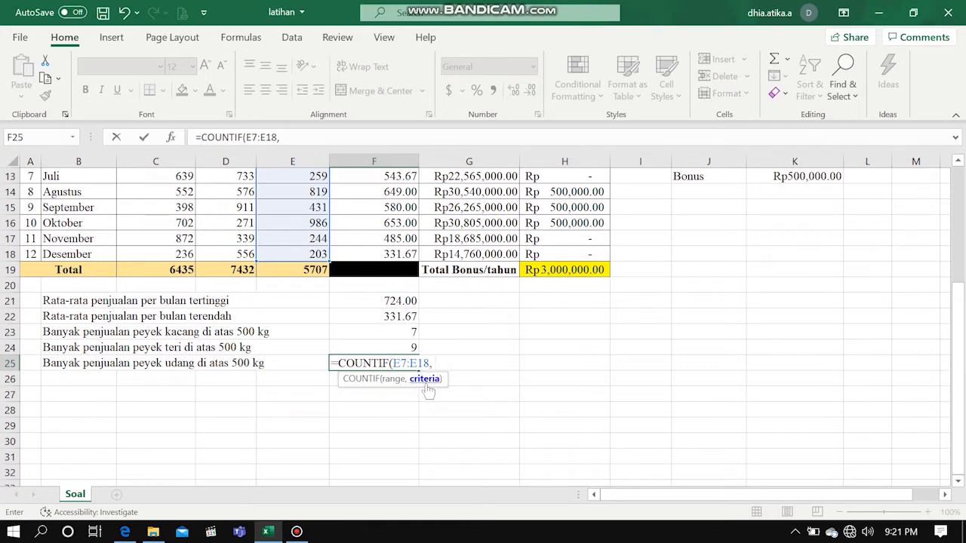
{"action": "type", "text": " \">500"}
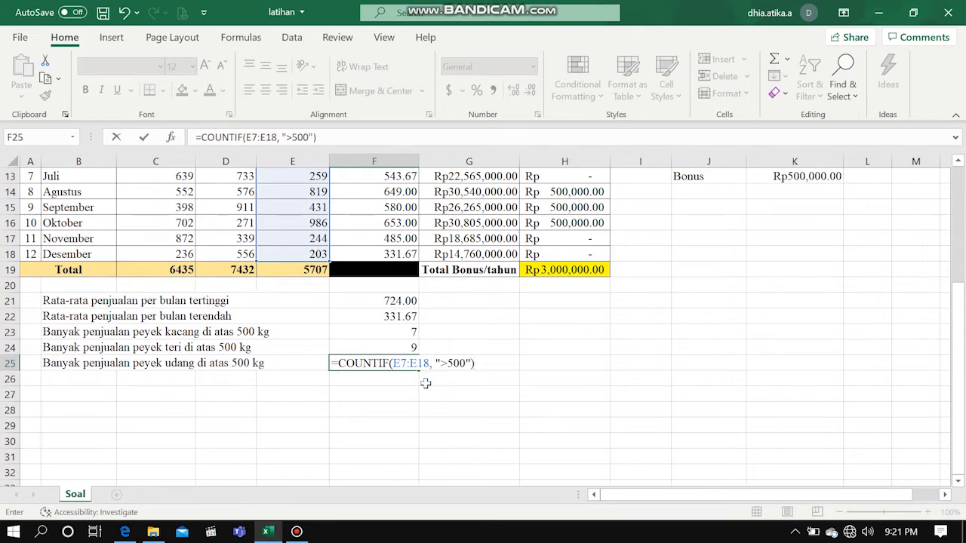
{"action": "key", "text": "Return"}
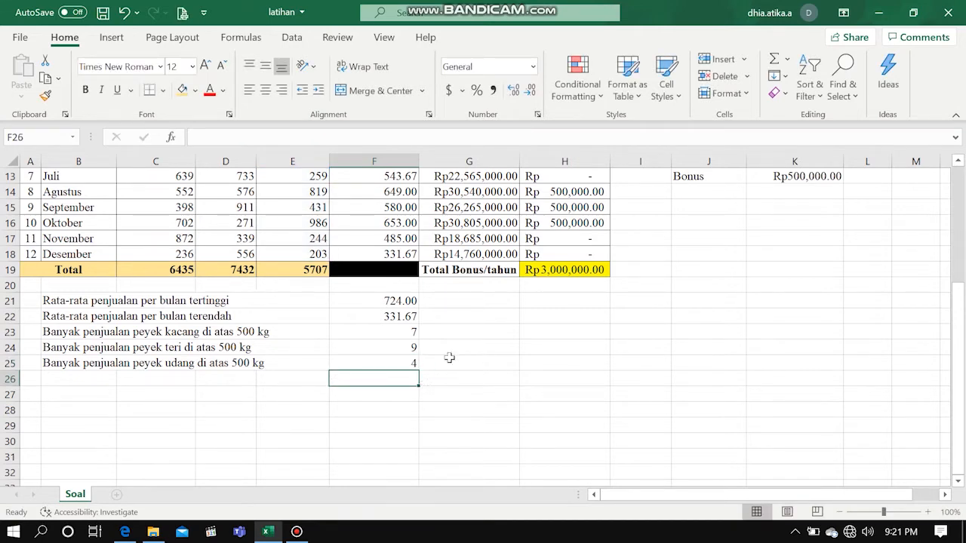
Step: Review the completed sales table and the summary formulas in F21 to F25
{"action": "scroll", "coordinate": [479, 359], "scroll_direction": "up", "scroll_amount": 2}
{"action": "scroll", "coordinate": [366, 376], "scroll_direction": "up", "scroll_amount": 2}
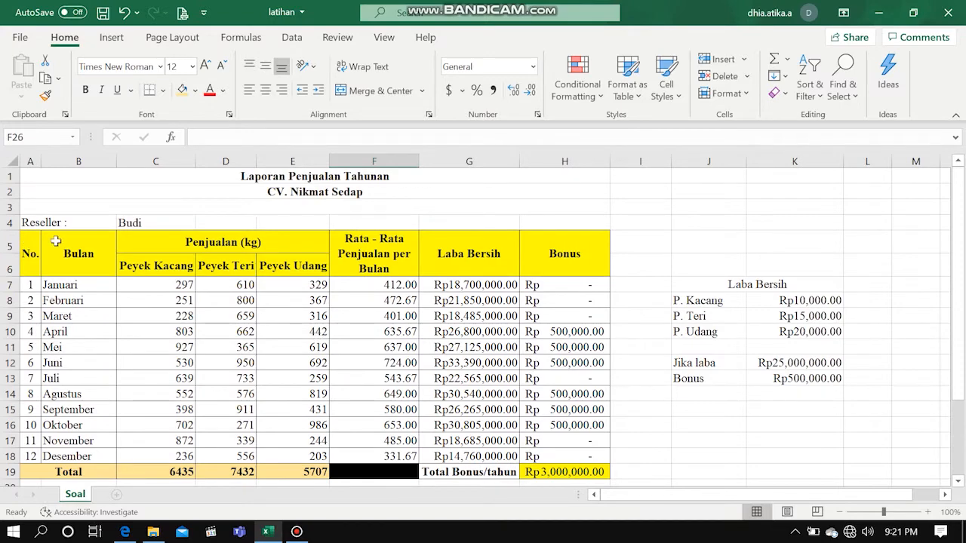
{"action": "scroll", "coordinate": [386, 275], "scroll_direction": "down", "scroll_amount": 3}
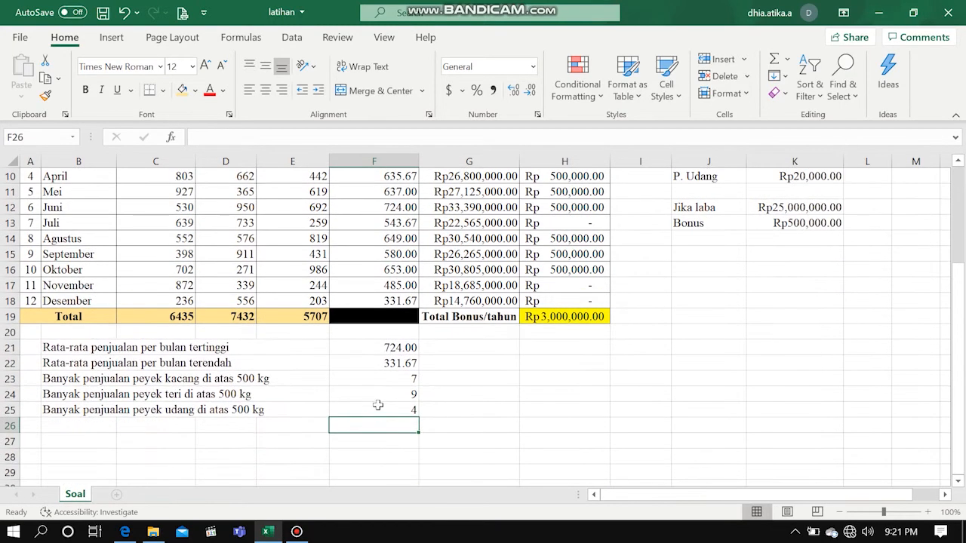
{"action": "left_click", "coordinate": [378, 408]}
{"action": "scroll", "coordinate": [320, 240], "scroll_direction": "up", "scroll_amount": 3}
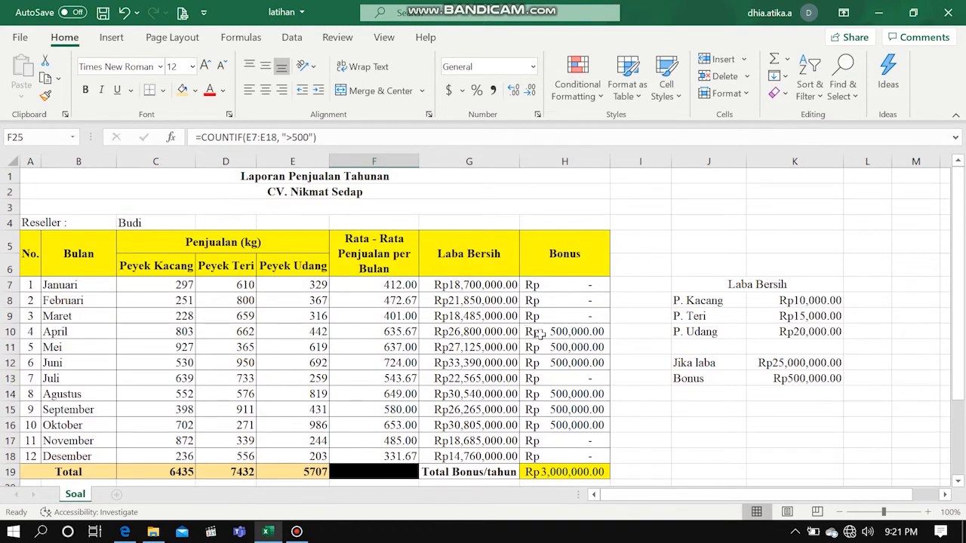
{"action": "scroll", "coordinate": [344, 382], "scroll_direction": "down", "scroll_amount": 3}
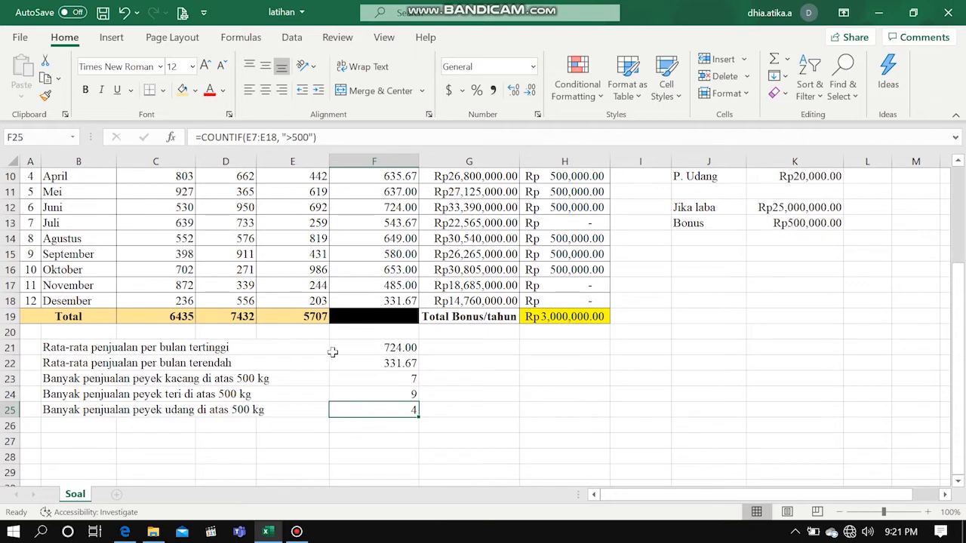
{"action": "left_click", "coordinate": [376, 380]}
{"action": "left_click", "coordinate": [377, 345]}
{"action": "left_click", "coordinate": [378, 363]}
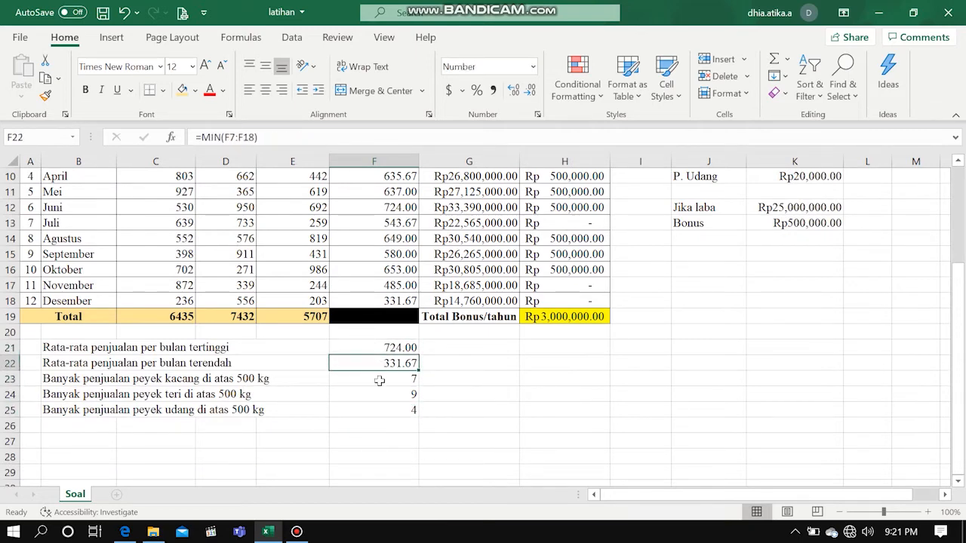
{"action": "left_click", "coordinate": [379, 379]}
{"action": "left_click", "coordinate": [382, 410]}
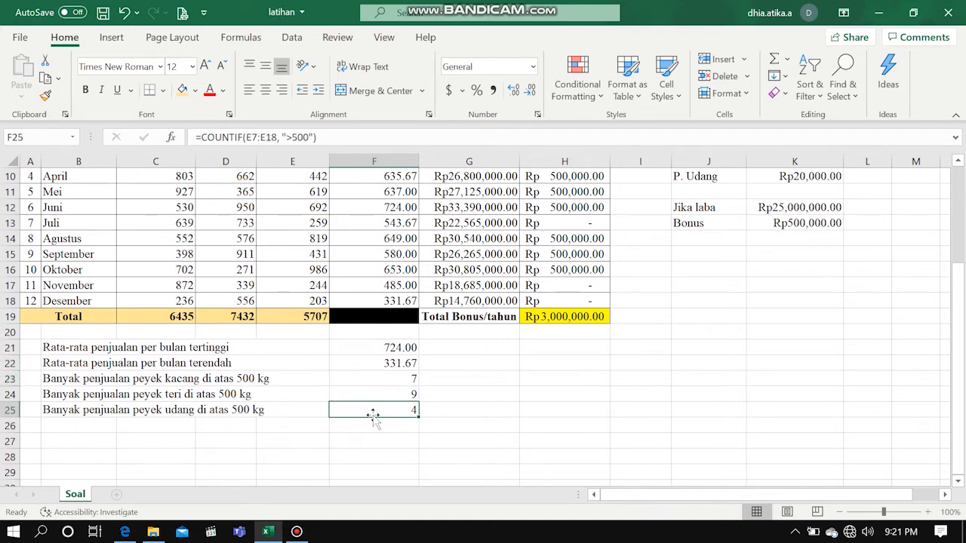
{"action": "scroll", "coordinate": [362, 429], "scroll_direction": "up", "scroll_amount": 1}
{"action": "left_click_drag", "start_coordinate": [378, 394], "coordinate": [377, 457]}
{"action": "left_click", "coordinate": [469, 409]}
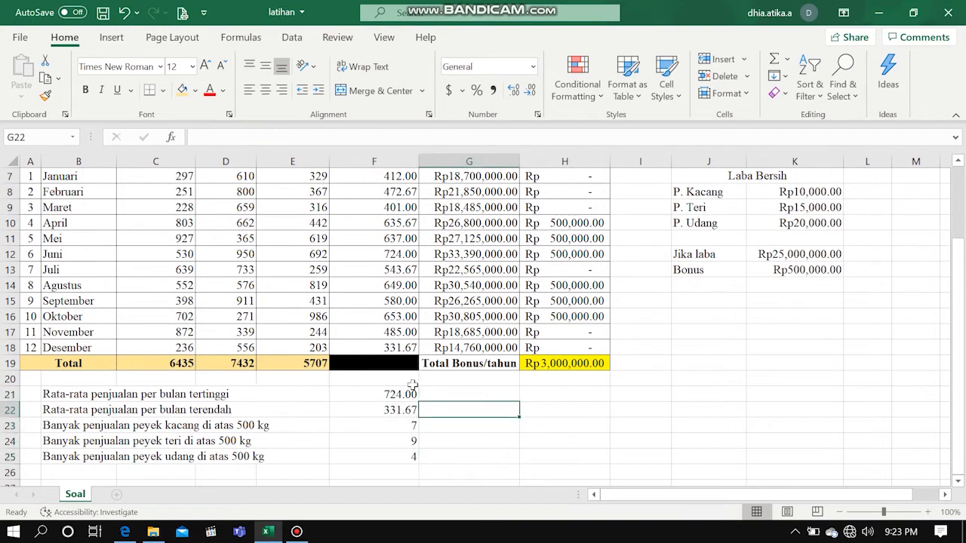
Step: Switch to the exercise PDF in Edge to read task 8 on the yearly sales chart, and return to the Excel workbook
{"action": "key", "text": "alt+Tab"}
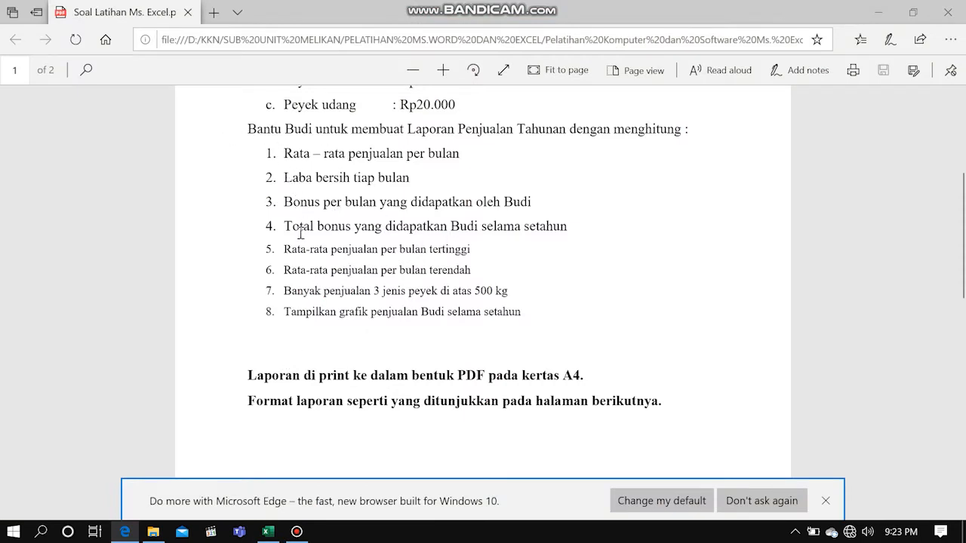
{"action": "left_click_drag", "start_coordinate": [284, 312], "coordinate": [533, 322]}
{"action": "left_click", "coordinate": [553, 289]}
{"action": "left_click", "coordinate": [268, 533]}
{"action": "left_click", "coordinate": [694, 416]}
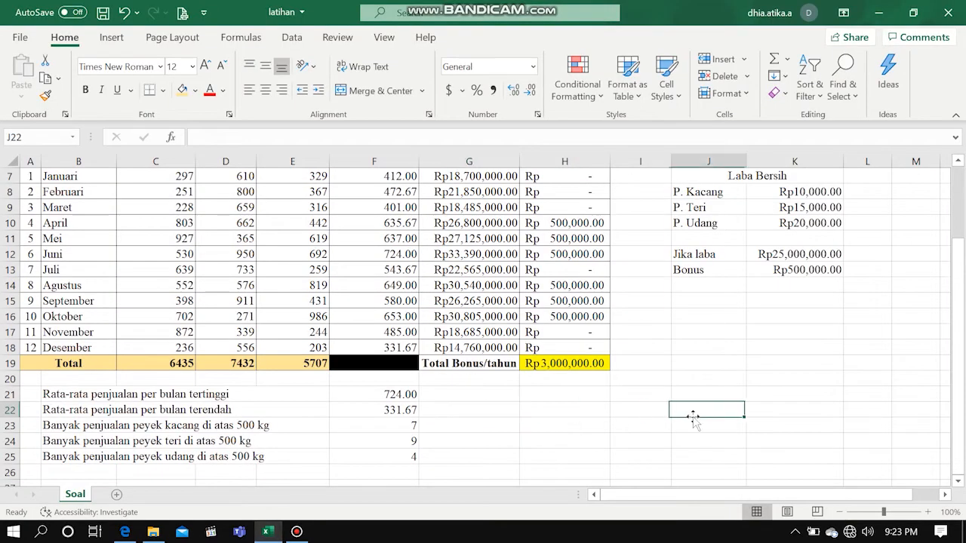
Step: Insert a 2-D clustered column chart of the three products' monthly sales from the range B5:E18, including the headers
{"action": "scroll", "coordinate": [693, 419], "scroll_direction": "up", "scroll_amount": 1}
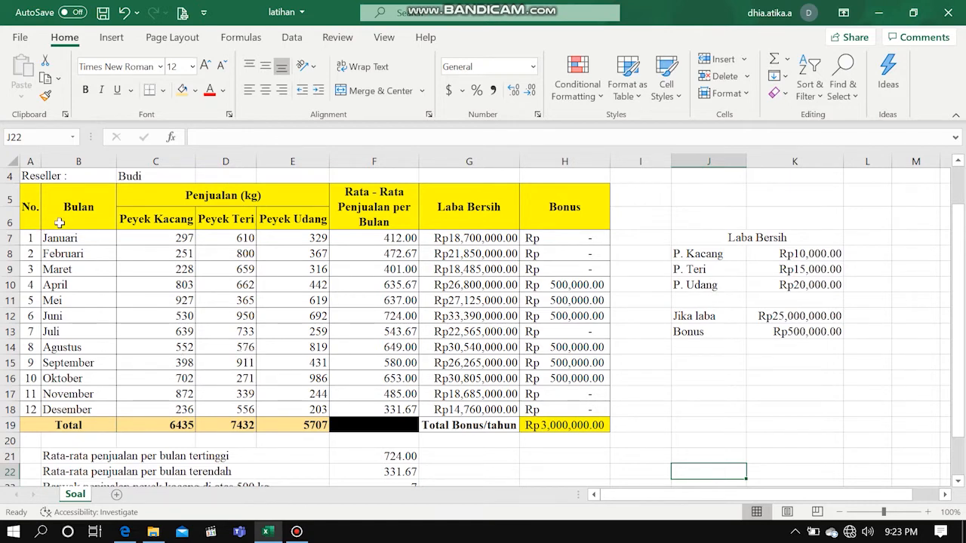
{"action": "left_click", "coordinate": [163, 237]}
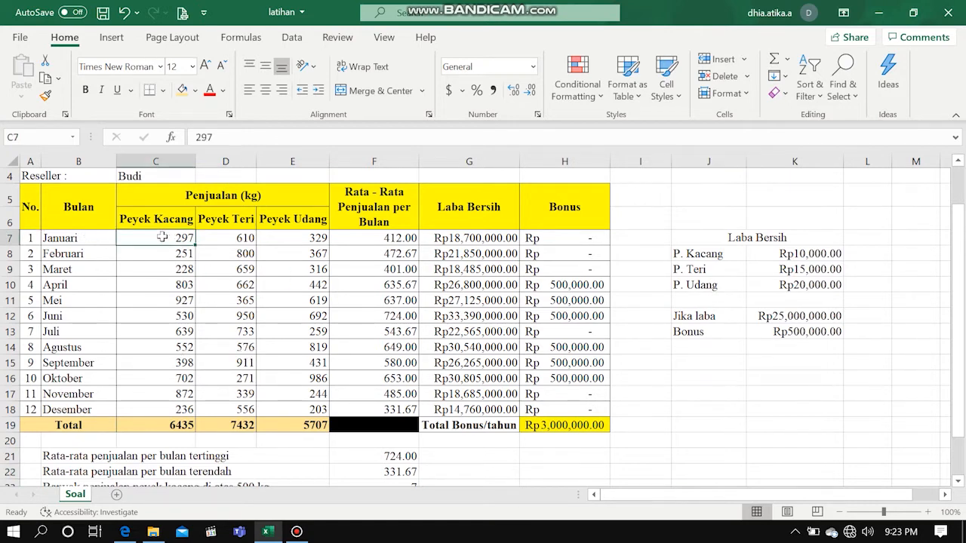
{"action": "left_click", "coordinate": [216, 239]}
{"action": "left_click", "coordinate": [301, 240]}
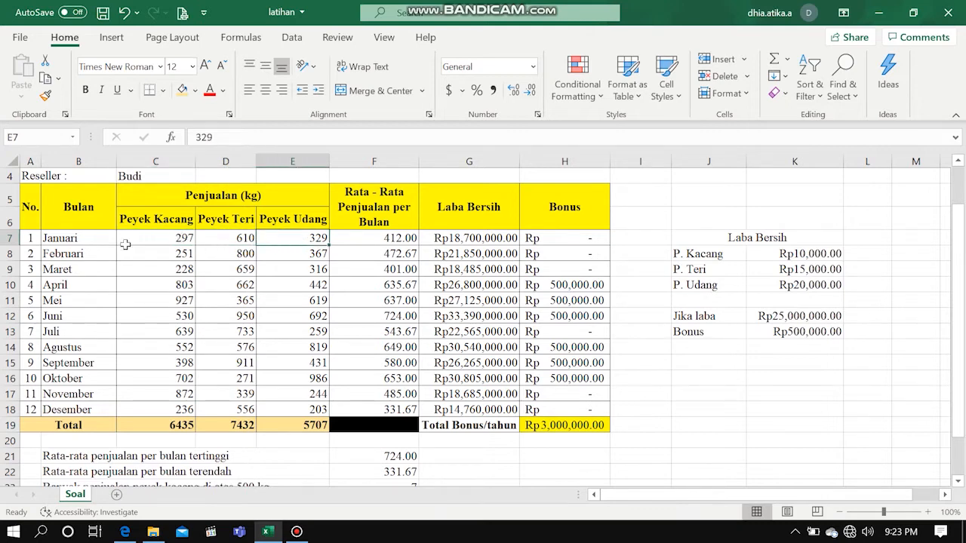
{"action": "left_click", "coordinate": [83, 240]}
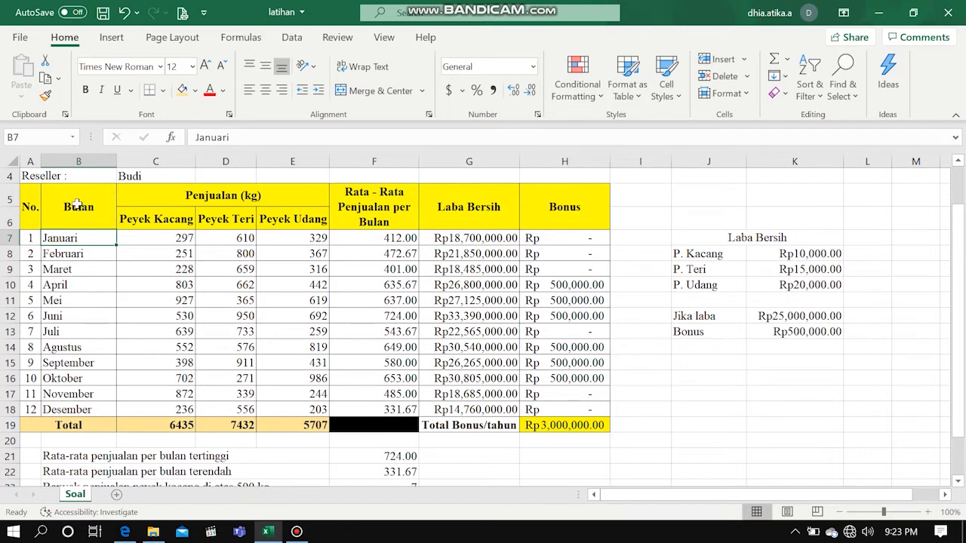
{"action": "left_click", "coordinate": [78, 210]}
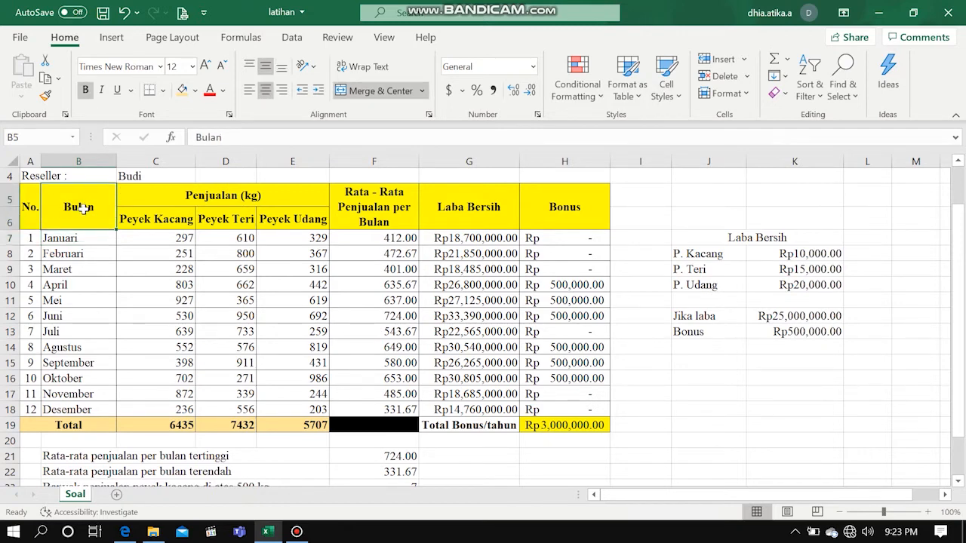
{"action": "left_click_drag", "start_coordinate": [83, 208], "coordinate": [250, 411]}
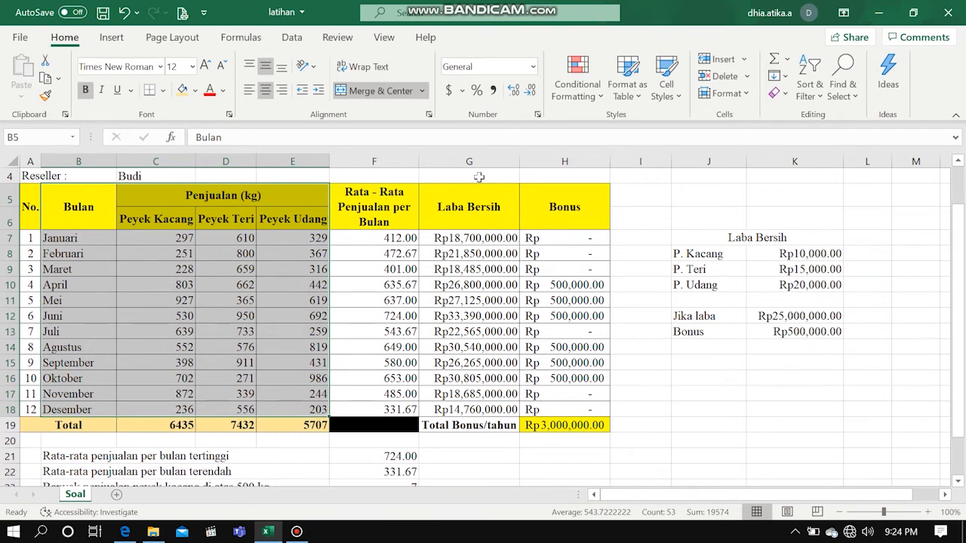
{"action": "left_click", "coordinate": [112, 37]}
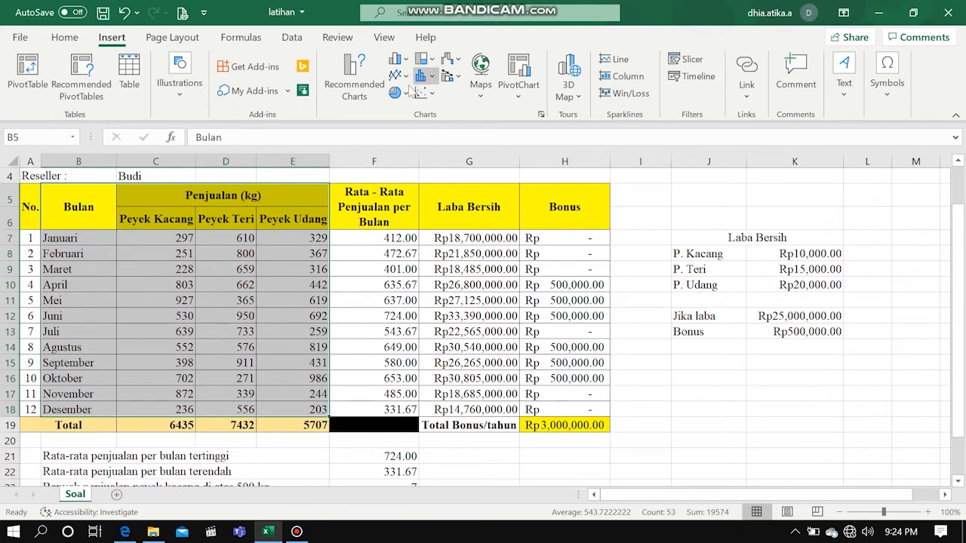
{"action": "left_click", "coordinate": [407, 61]}
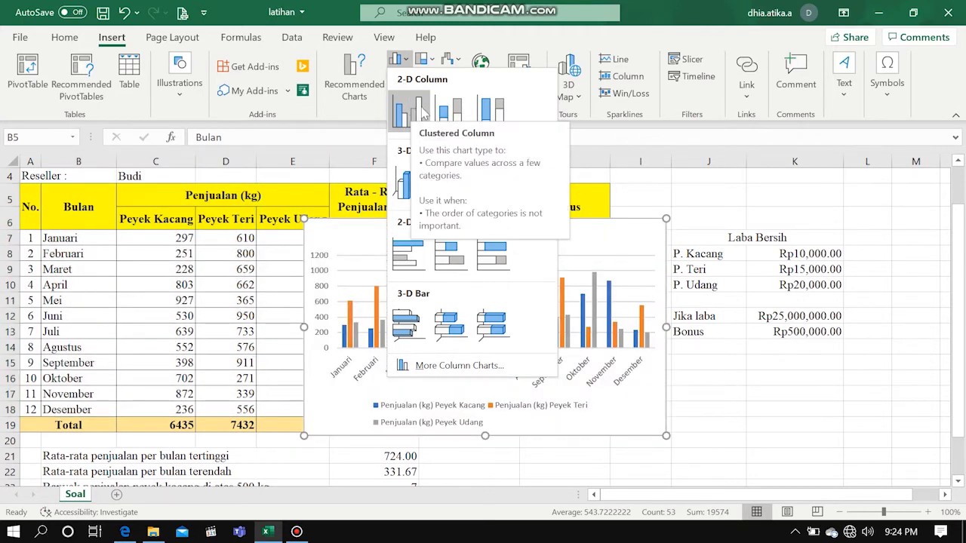
{"action": "left_click", "coordinate": [407, 117]}
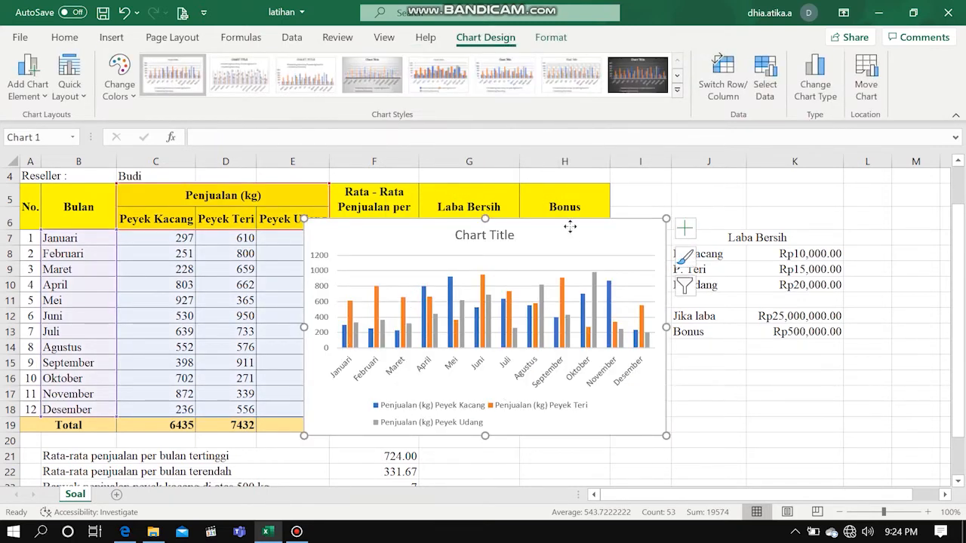
Step: Delete the existing chart and insert the recommended Clustered Column chart from the same range B5:E18
{"action": "left_click_drag", "start_coordinate": [570, 226], "coordinate": [591, 268]}
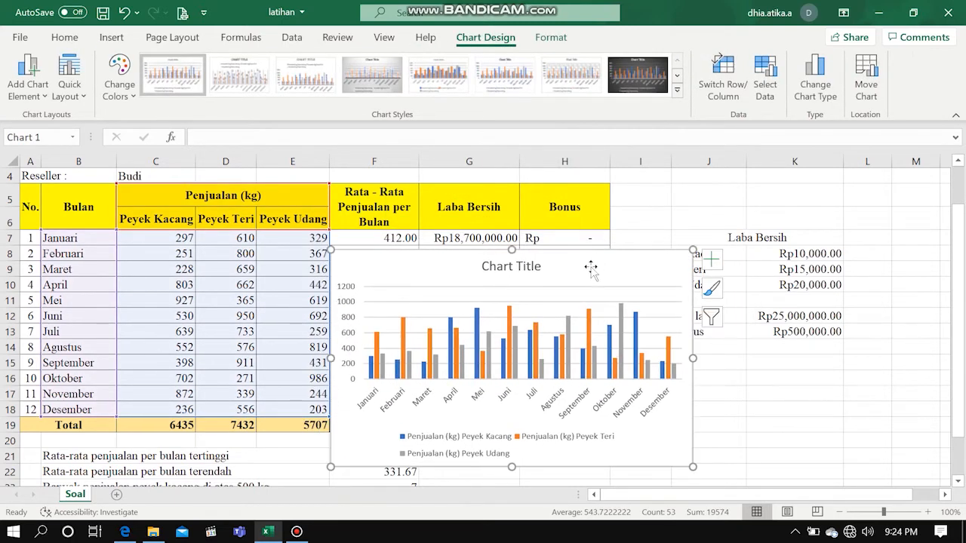
{"action": "key", "text": "Delete"}
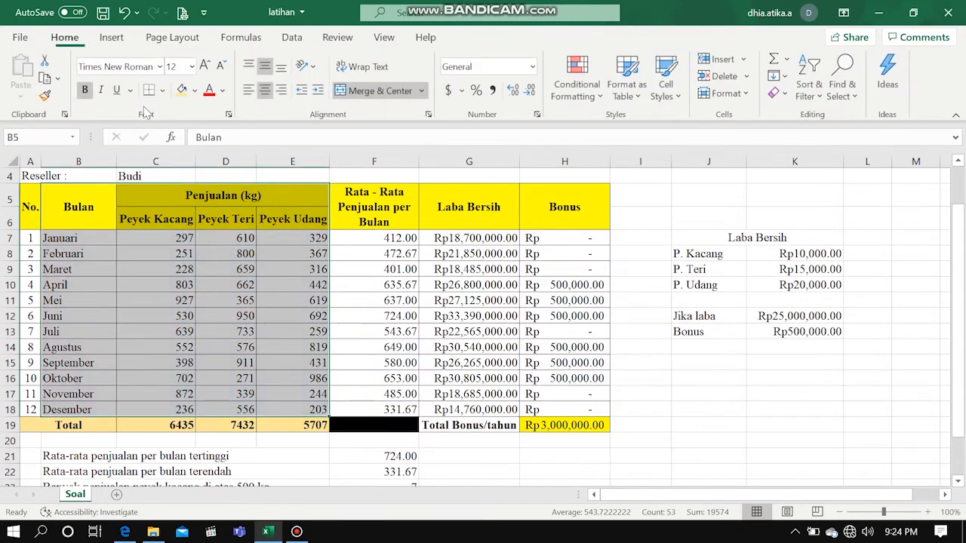
{"action": "left_click", "coordinate": [127, 39]}
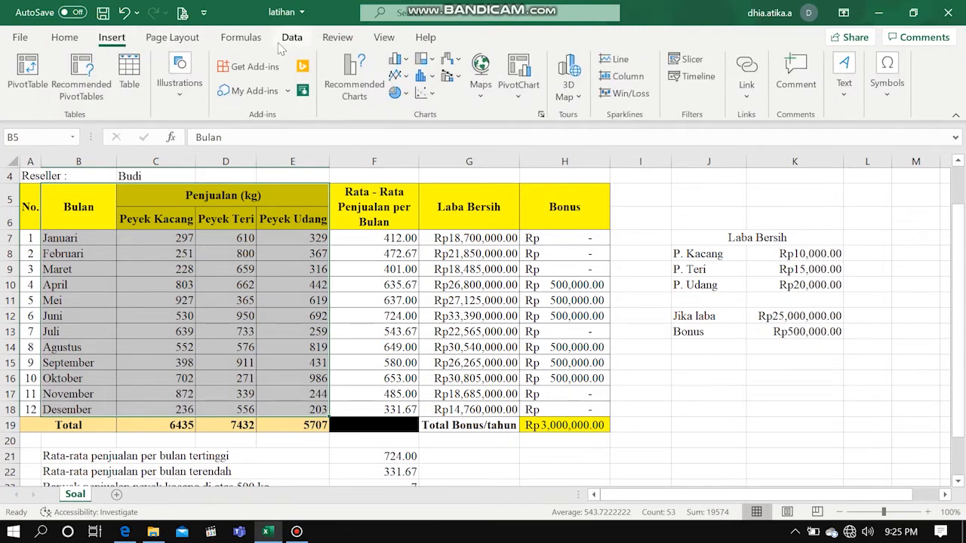
{"action": "left_click", "coordinate": [363, 89]}
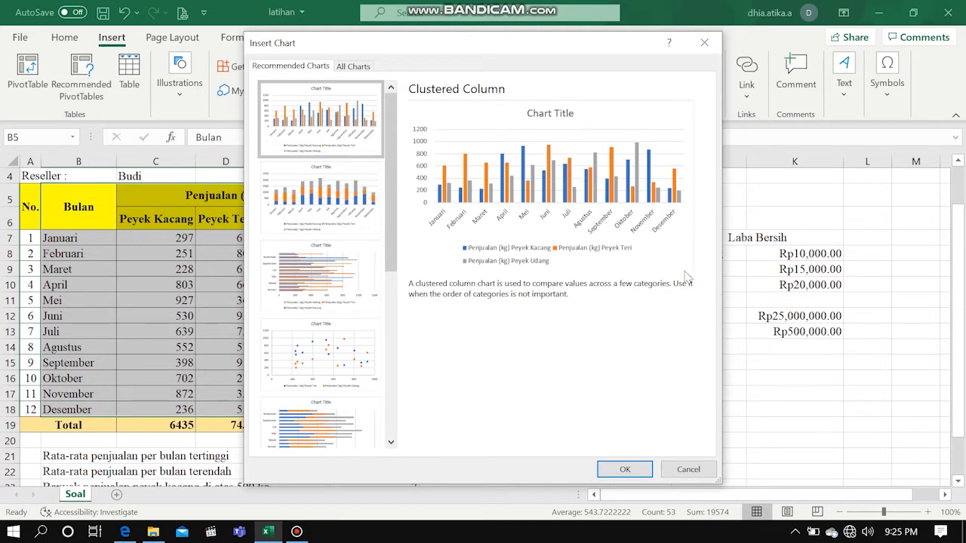
{"action": "left_click", "coordinate": [634, 476]}
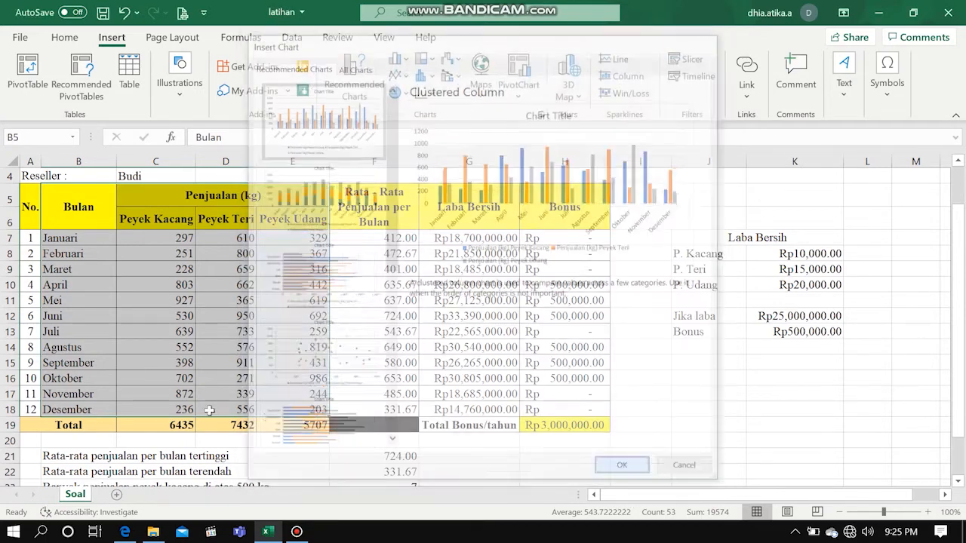
Step: Move the new chart below the summary answers so that it starts at column A, row 27
{"action": "scroll", "coordinate": [598, 383], "scroll_direction": "down", "scroll_amount": 1}
{"action": "scroll", "coordinate": [680, 215], "scroll_direction": "down", "scroll_amount": 1}
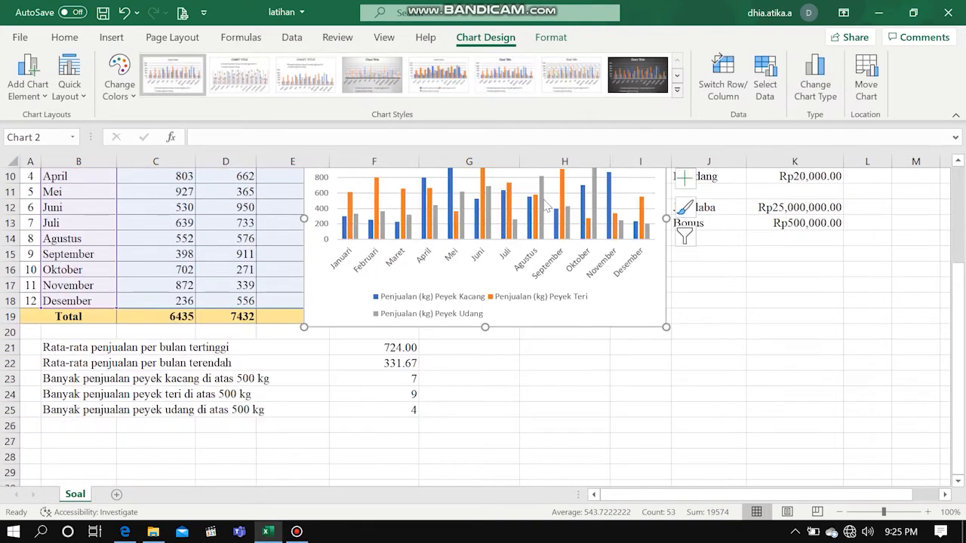
{"action": "scroll", "coordinate": [680, 215], "scroll_direction": "up", "scroll_amount": 3}
{"action": "left_click_drag", "start_coordinate": [560, 291], "coordinate": [410, 280]}
{"action": "scroll", "coordinate": [410, 280], "scroll_direction": "down", "scroll_amount": 1}
{"action": "left_click_drag", "start_coordinate": [391, 234], "coordinate": [351, 328]}
{"action": "scroll", "coordinate": [363, 222], "scroll_direction": "down", "scroll_amount": 2}
{"action": "scroll", "coordinate": [352, 327], "scroll_direction": "down", "scroll_amount": 2}
{"action": "left_click_drag", "start_coordinate": [320, 269], "coordinate": [272, 364]}
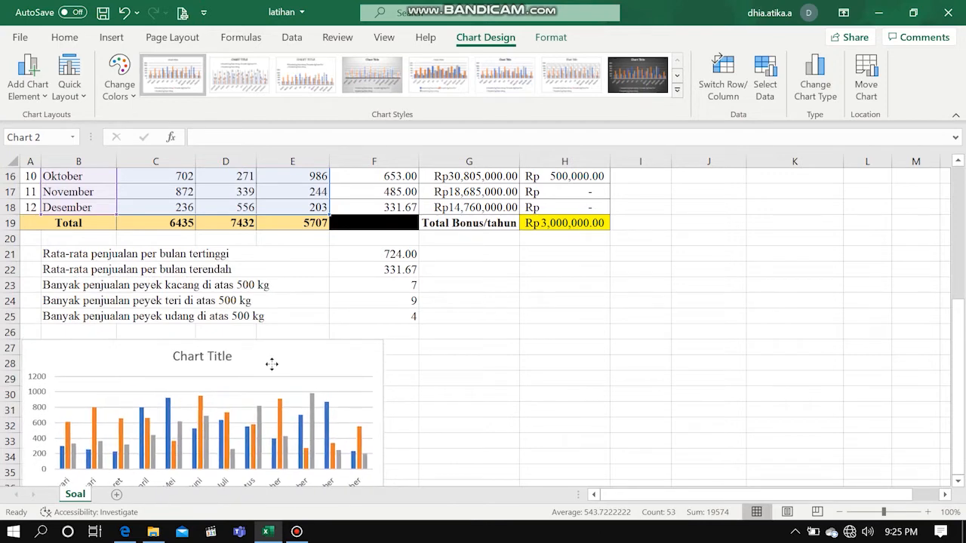
{"action": "left_click", "coordinate": [530, 348]}
{"action": "scroll", "coordinate": [530, 348], "scroll_direction": "down", "scroll_amount": 2}
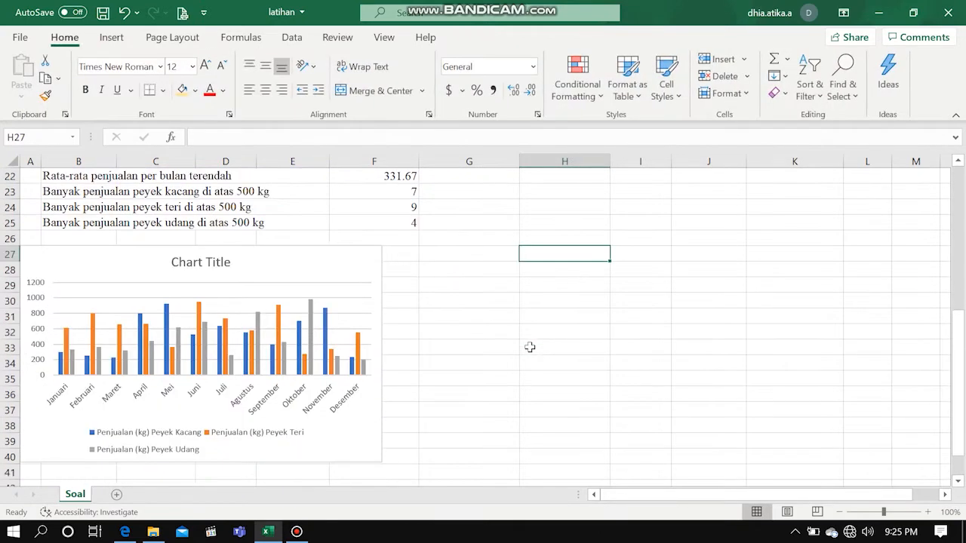
Step: Enlarge the chart so that it spans the report table's width from column A through column H, down to about row 44
{"action": "left_click", "coordinate": [334, 259]}
{"action": "scroll", "coordinate": [498, 281], "scroll_direction": "up", "scroll_amount": 4}
{"action": "scroll", "coordinate": [503, 281], "scroll_direction": "down", "scroll_amount": 4}
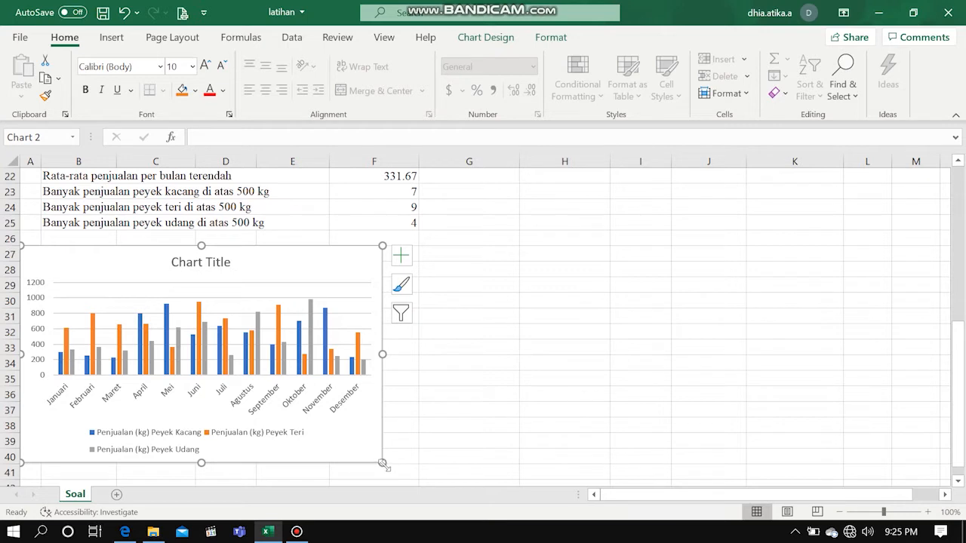
{"action": "left_click_drag", "start_coordinate": [384, 466], "coordinate": [610, 433]}
{"action": "scroll", "coordinate": [508, 362], "scroll_direction": "up", "scroll_amount": 2}
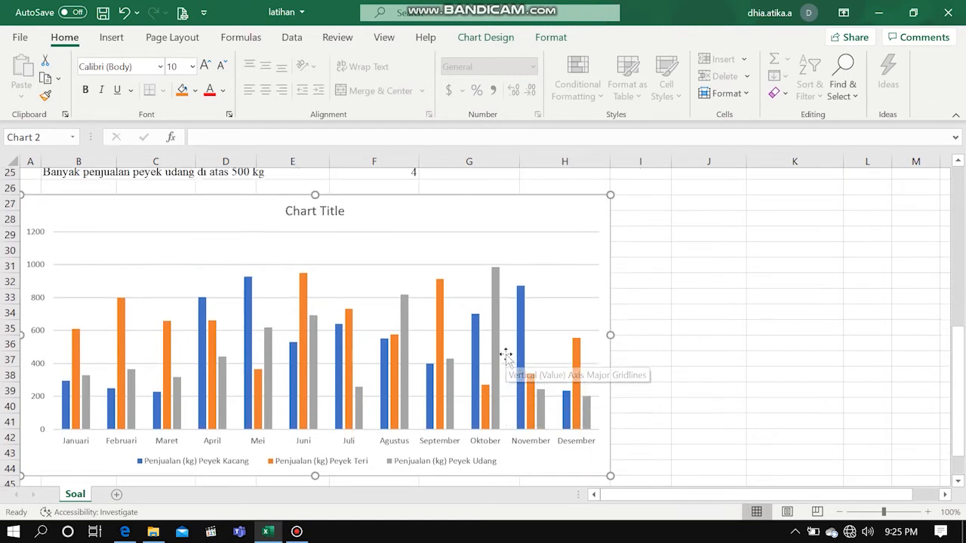
{"action": "left_click", "coordinate": [712, 345]}
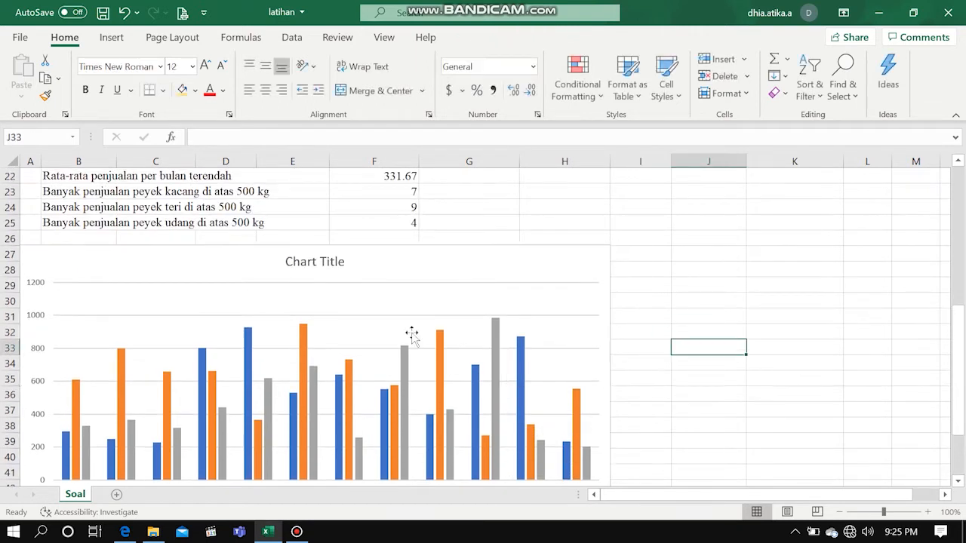
Step: Select the chart title, check the report heading in the exercise PDF in Edge, and return to the Excel workbook
{"action": "left_click", "coordinate": [304, 260]}
{"action": "left_click", "coordinate": [306, 263]}
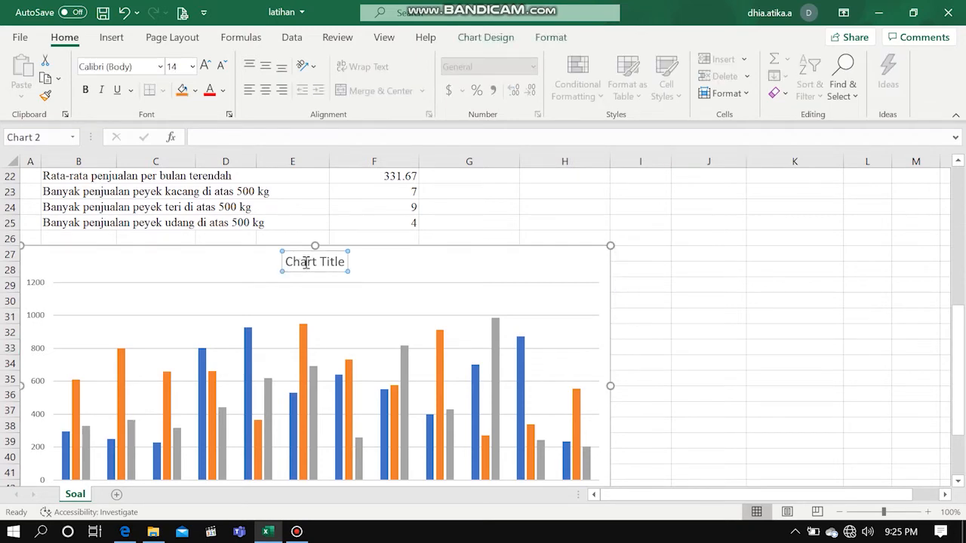
{"action": "double_click", "coordinate": [331, 263]}
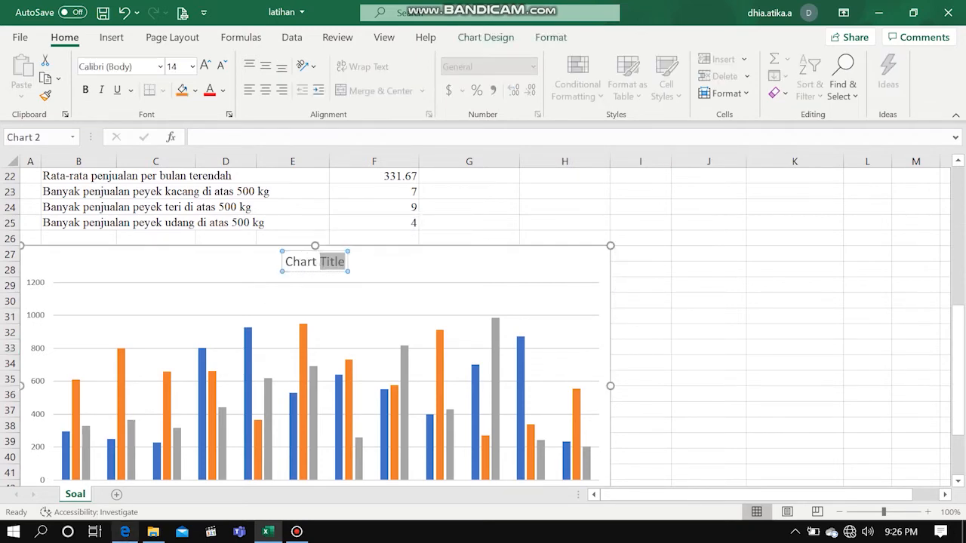
{"action": "left_click", "coordinate": [124, 531]}
{"action": "scroll", "coordinate": [314, 361], "scroll_direction": "down", "scroll_amount": 9}
{"action": "scroll", "coordinate": [355, 370], "scroll_direction": "up", "scroll_amount": 6}
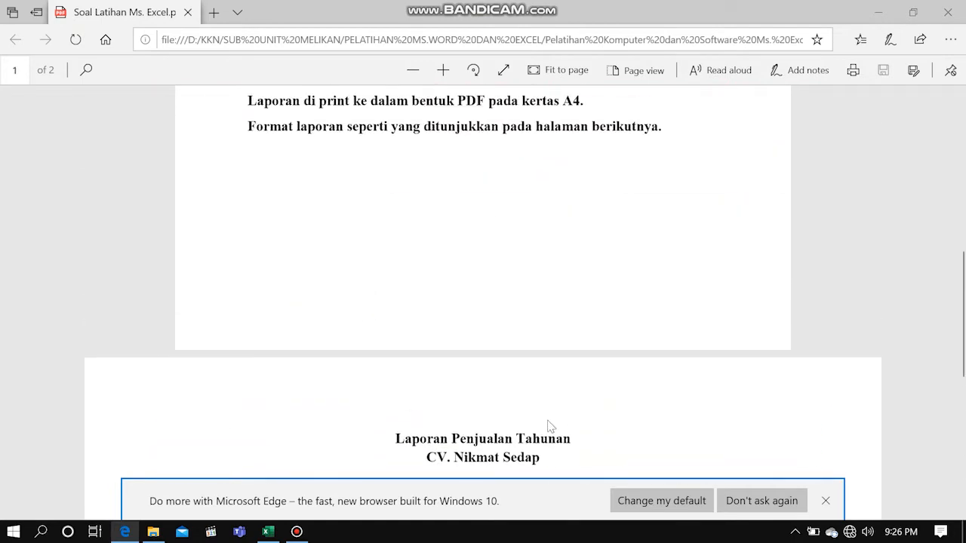
{"action": "left_click", "coordinate": [876, 12]}
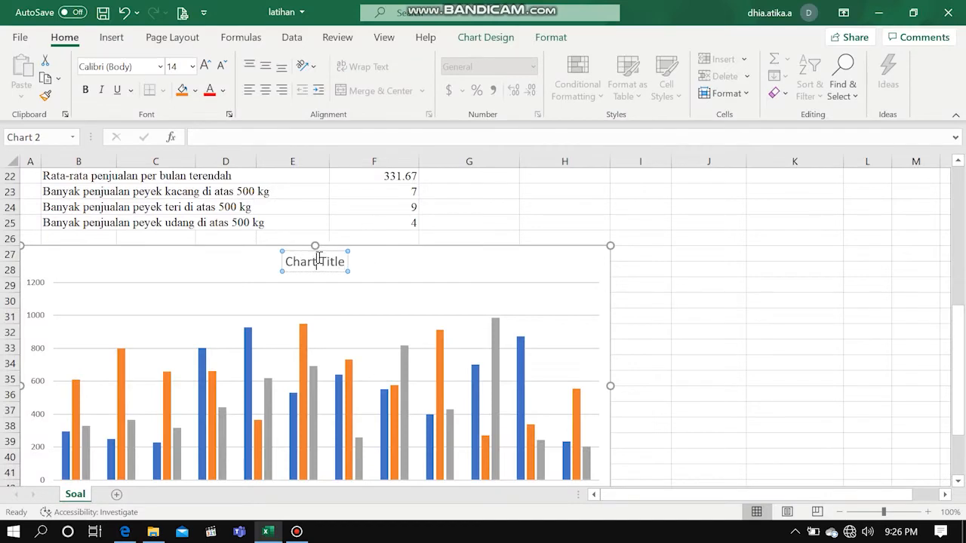
Step: Replace the chart title with the two lines "Gafik Penjualan Tahunan" and "CV. Nikmat Sedap"
{"action": "double_click", "coordinate": [319, 260]}
{"action": "triple_click", "coordinate": [319, 261]}
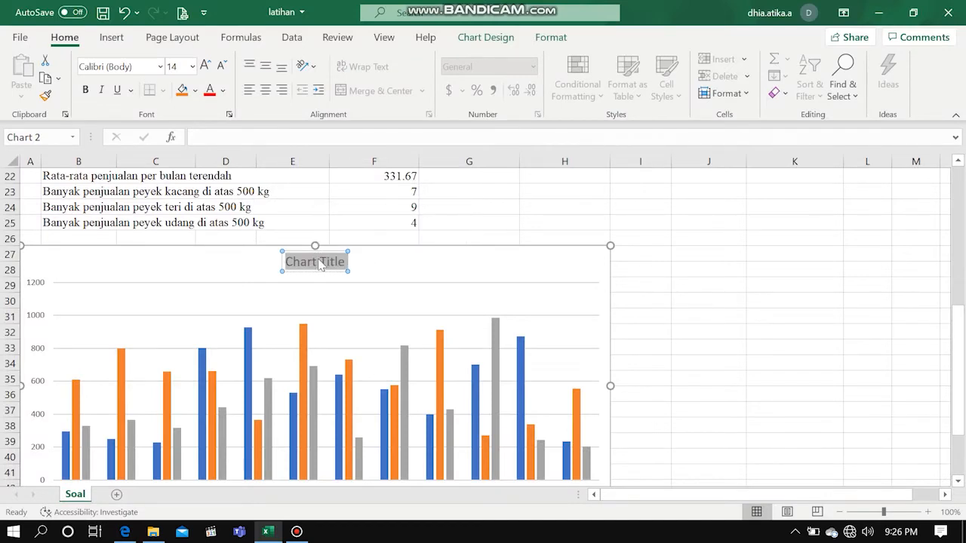
{"action": "type", "text": "g"}
{"action": "key", "text": "BackSpace"}
{"action": "type", "text": "G"}
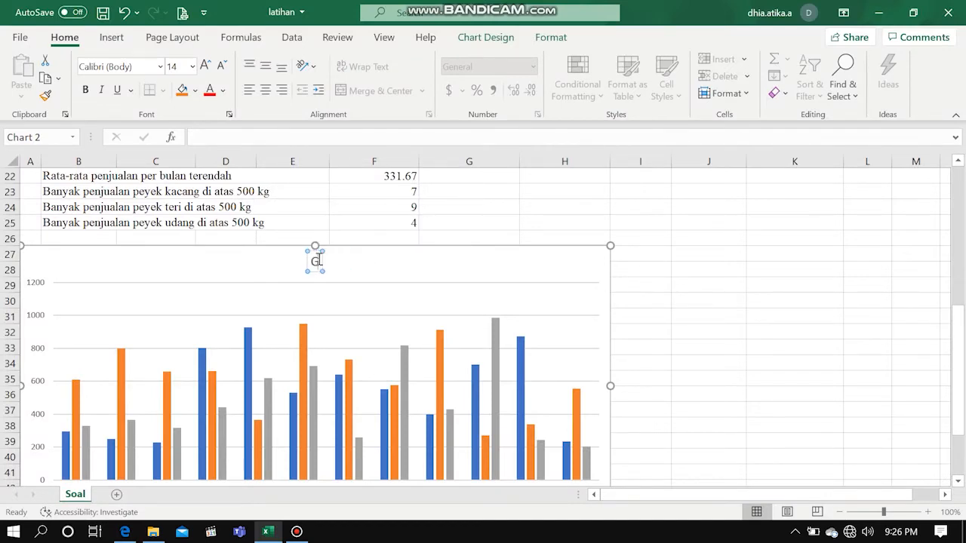
{"action": "type", "text": "RA"}
{"action": "key", "text": "BackSpace"}
{"action": "key", "text": "BackSpace"}
{"action": "type", "text": "rafik"}
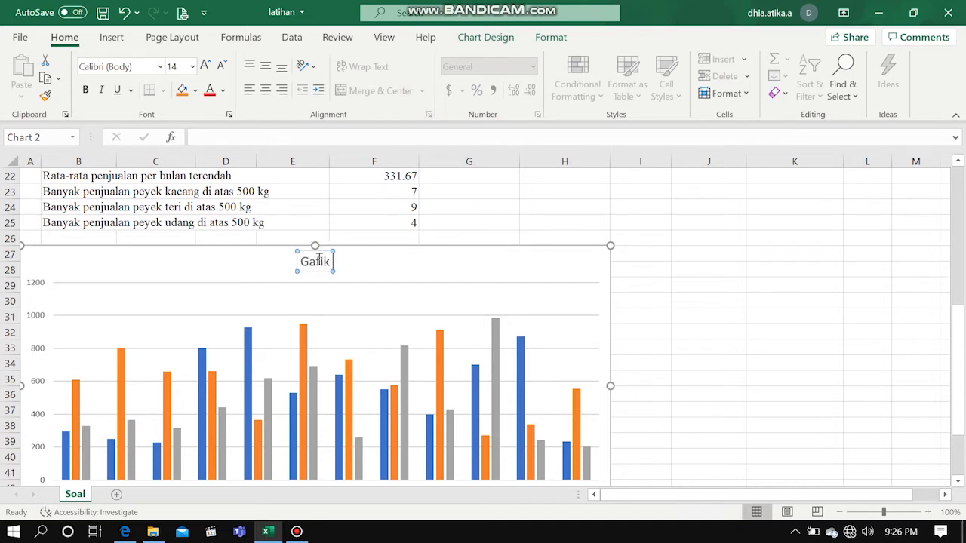
{"action": "type", "text": " Penjualan"}
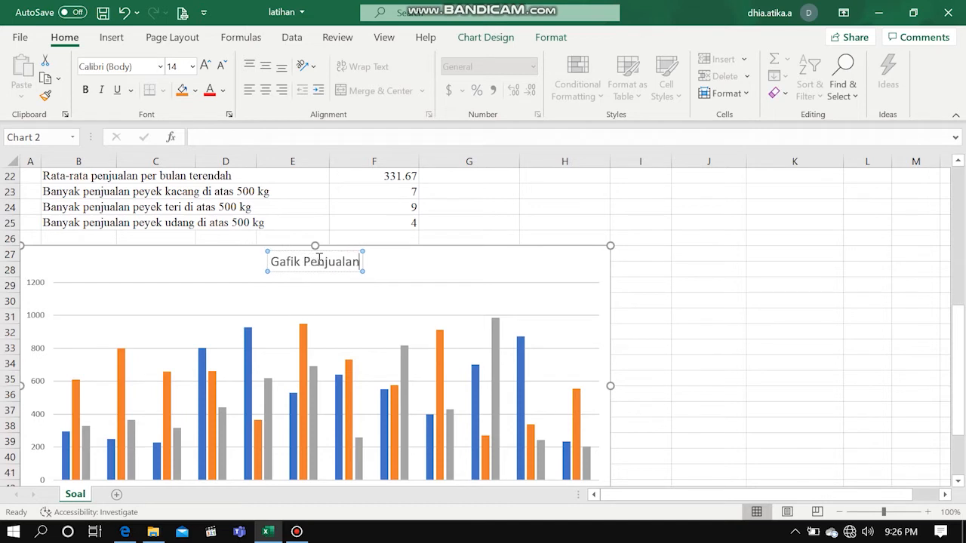
{"action": "type", "text": " Tahunan"}
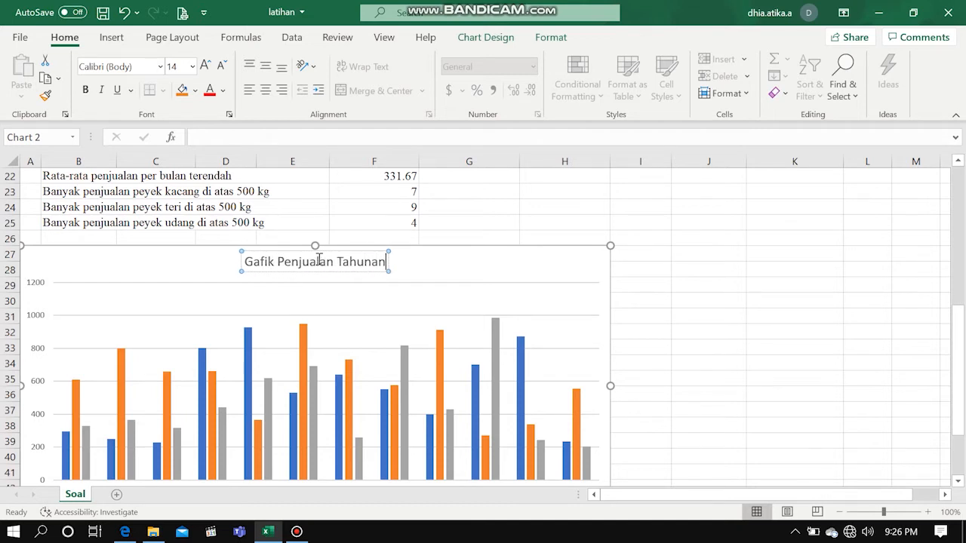
{"action": "key", "text": "Escape"}
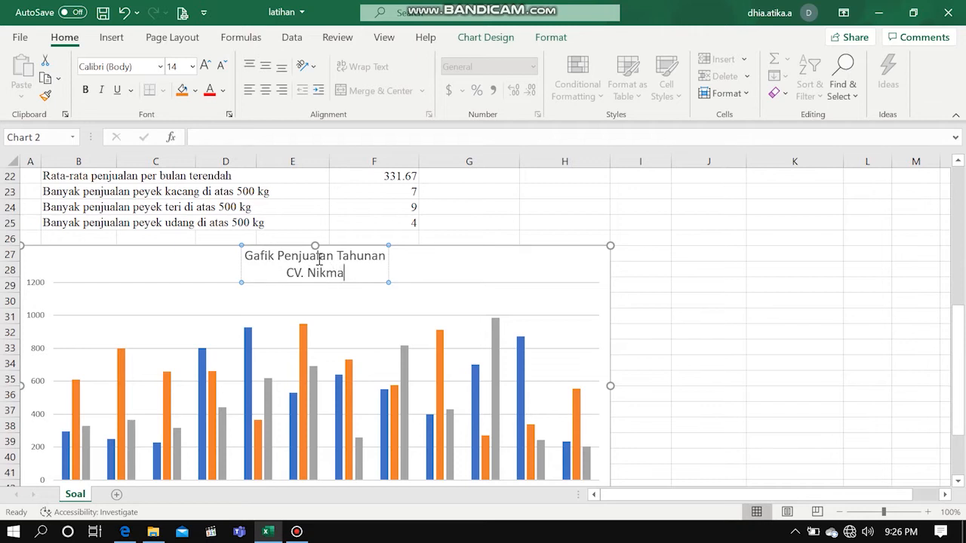
{"action": "type", "text": "Sedap"}
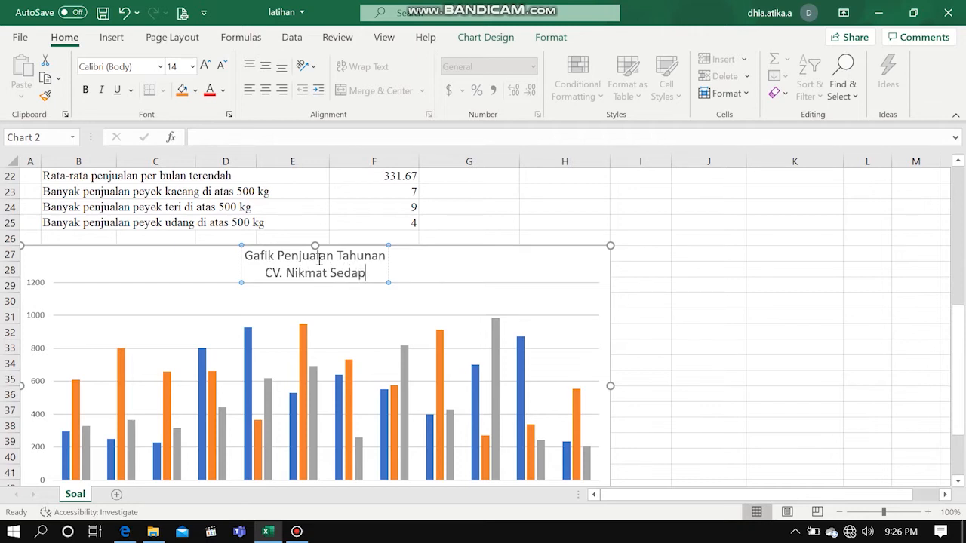
{"action": "key", "text": "Escape"}
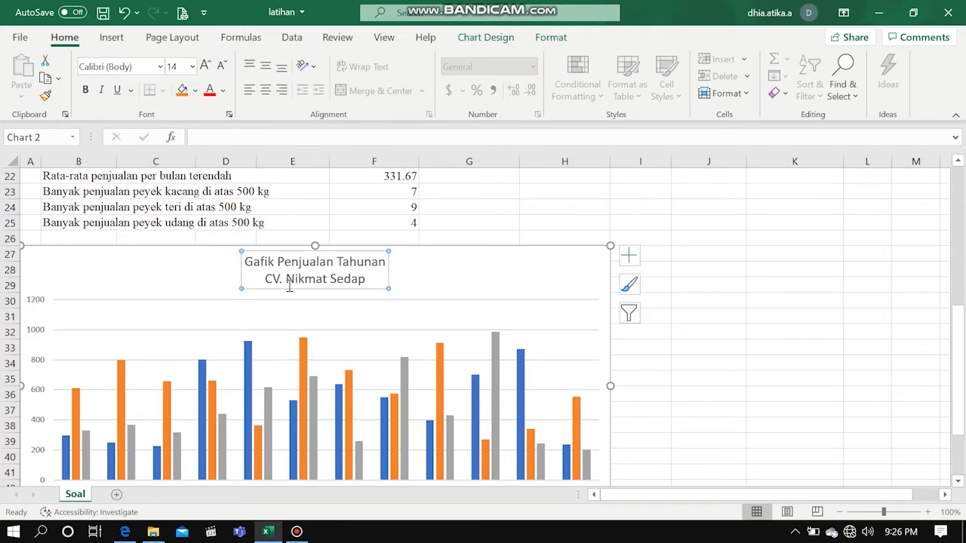
Step: Set the chart title's font to Times New Roman
{"action": "left_click", "coordinate": [160, 67]}
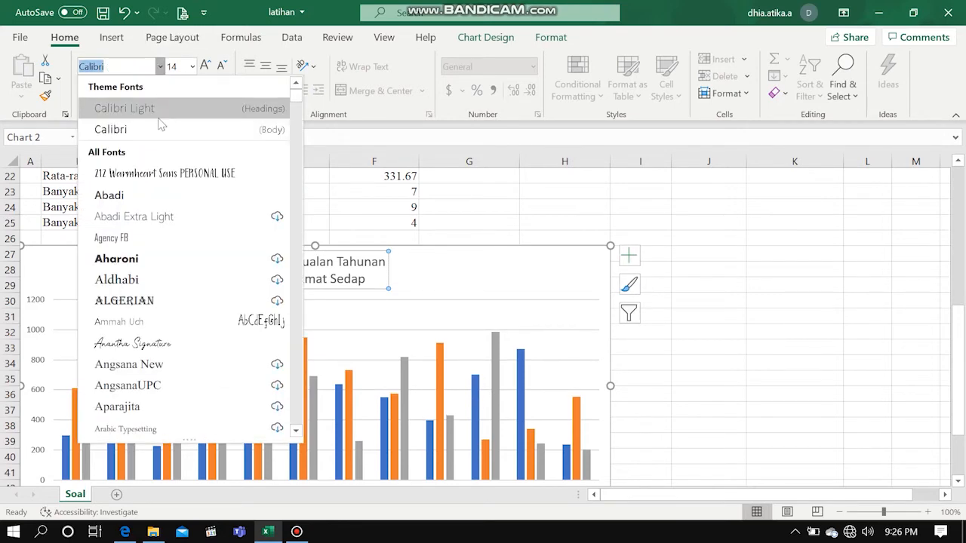
{"action": "scroll", "coordinate": [154, 250], "scroll_direction": "down", "scroll_amount": 8}
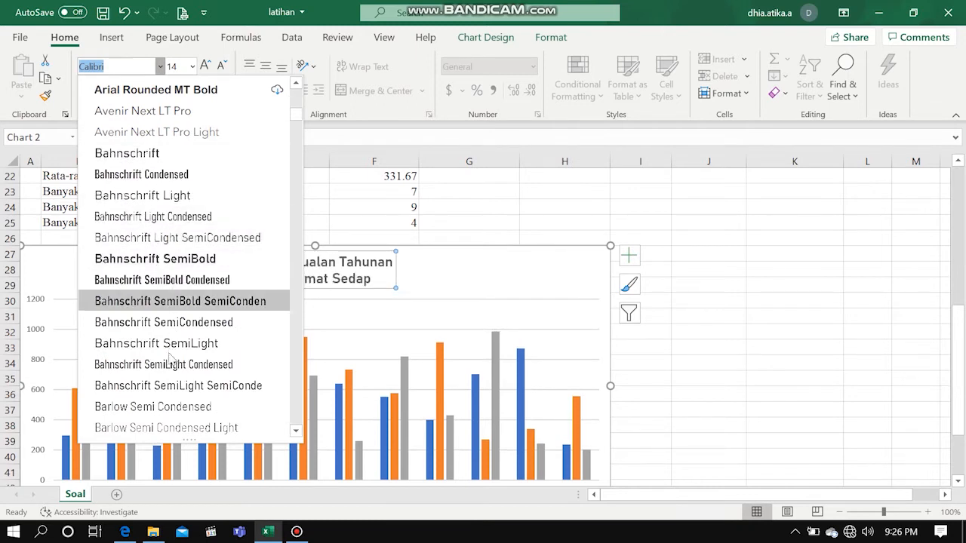
{"action": "scroll", "coordinate": [162, 272], "scroll_direction": "down", "scroll_amount": 1}
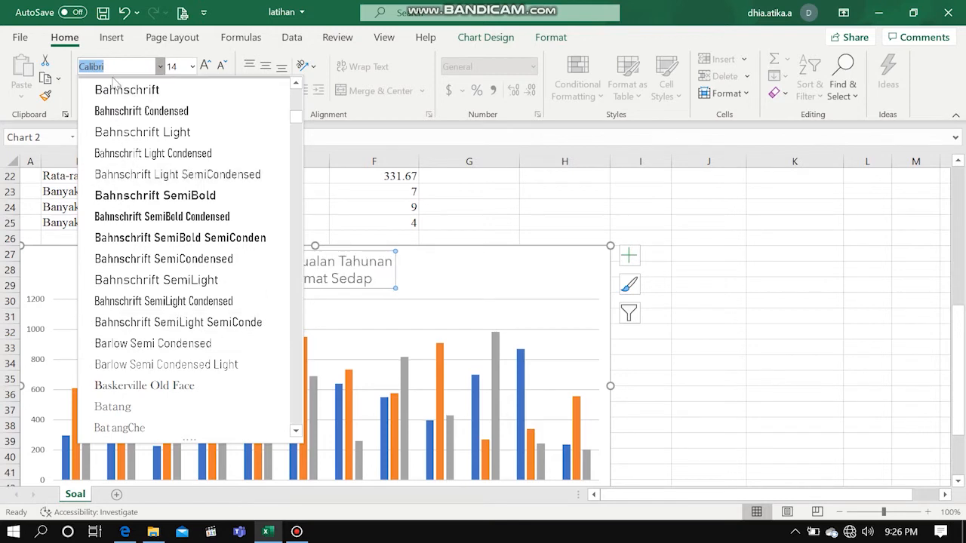
{"action": "type", "text": "Times New Roman"}
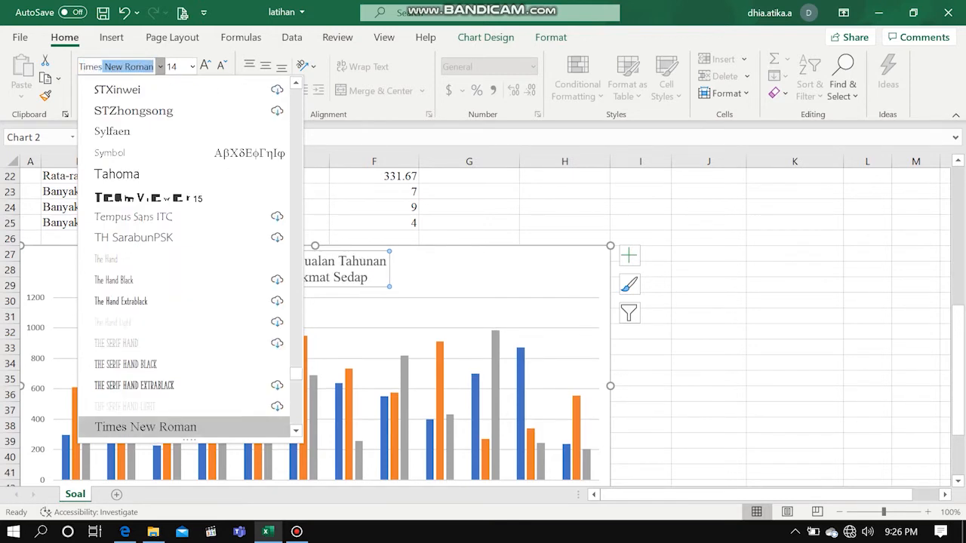
{"action": "key", "text": "Return"}
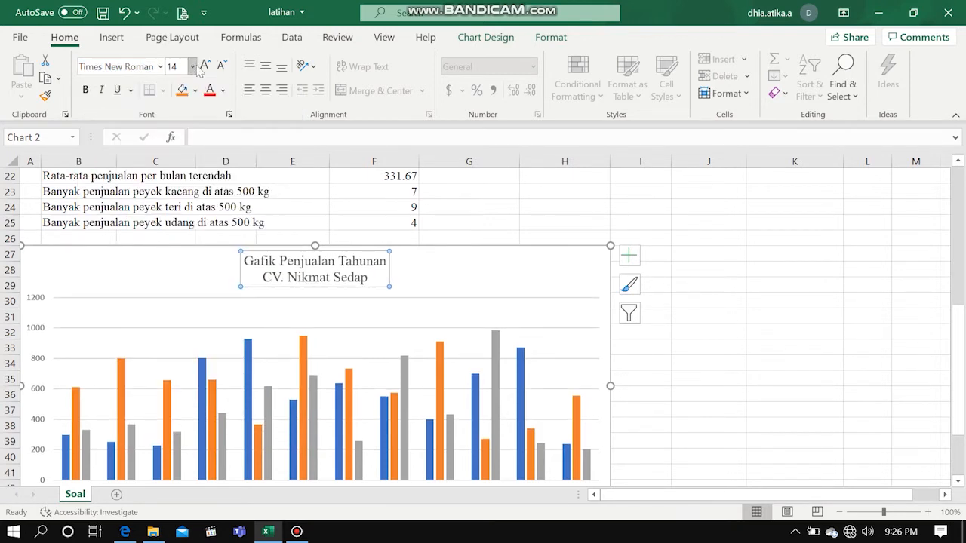
Step: Make the chart title bold and colour its text black
{"action": "left_click", "coordinate": [86, 90]}
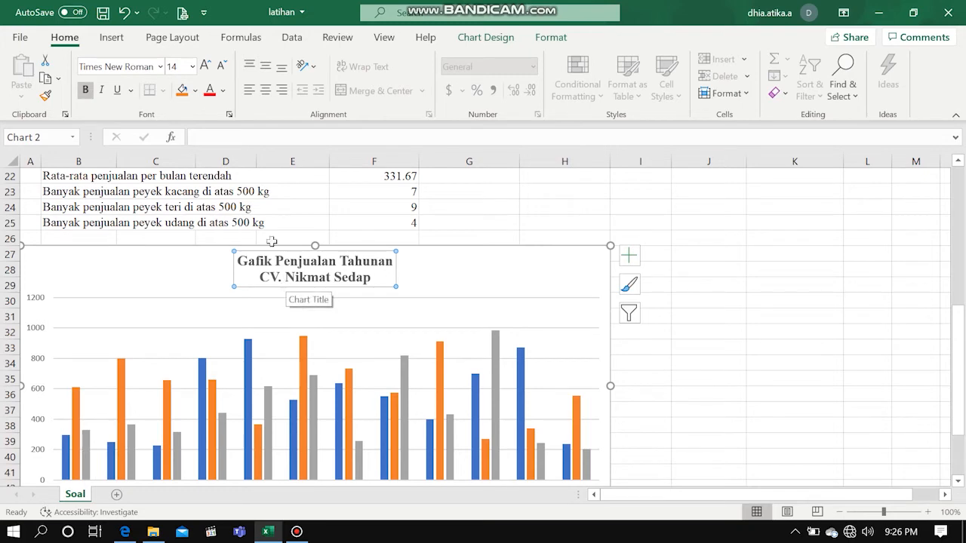
{"action": "left_click", "coordinate": [223, 91]}
{"action": "left_click", "coordinate": [230, 111]}
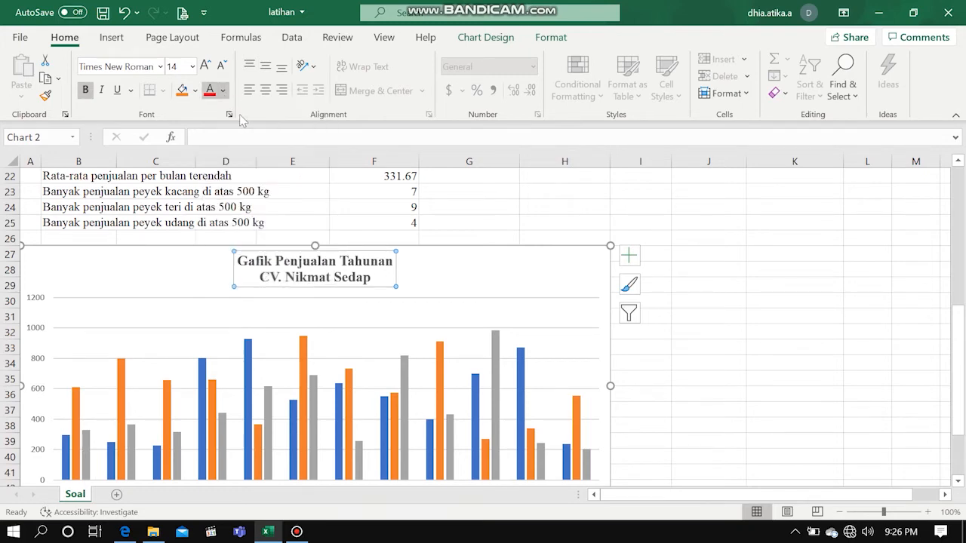
{"action": "left_click", "coordinate": [759, 316]}
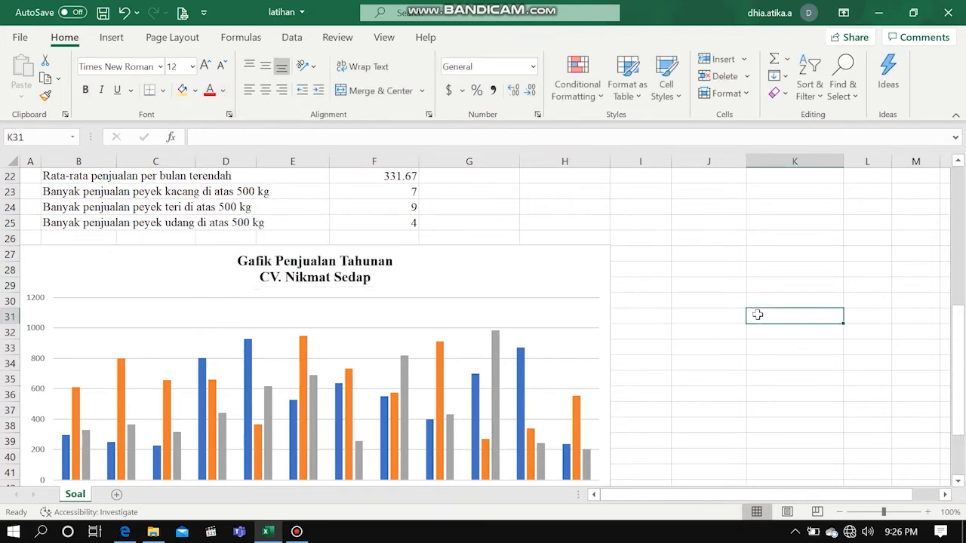
Step: Preview the alternative chart styles on the sales chart and keep the current style
{"action": "left_click", "coordinate": [500, 283]}
{"action": "scroll", "coordinate": [503, 275], "scroll_direction": "down", "scroll_amount": 2}
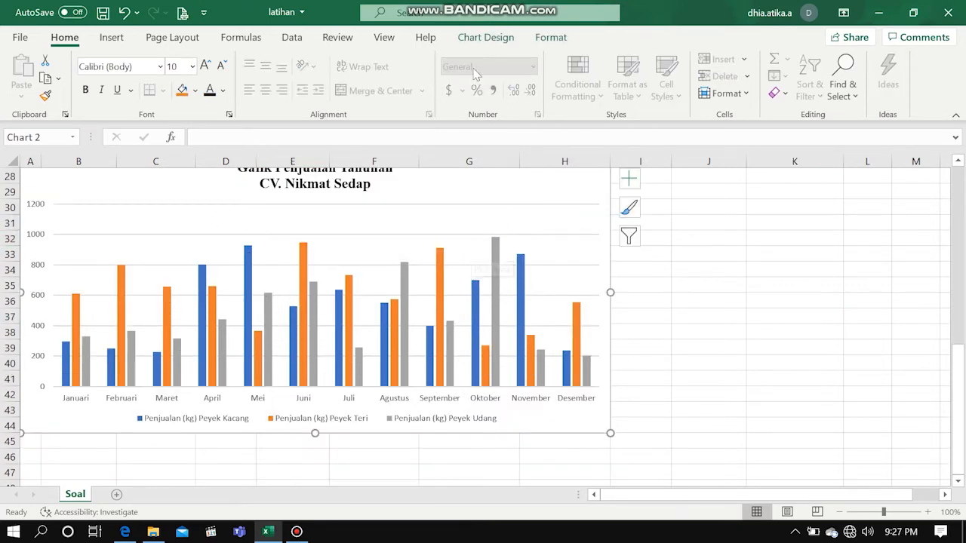
{"action": "left_click", "coordinate": [485, 38]}
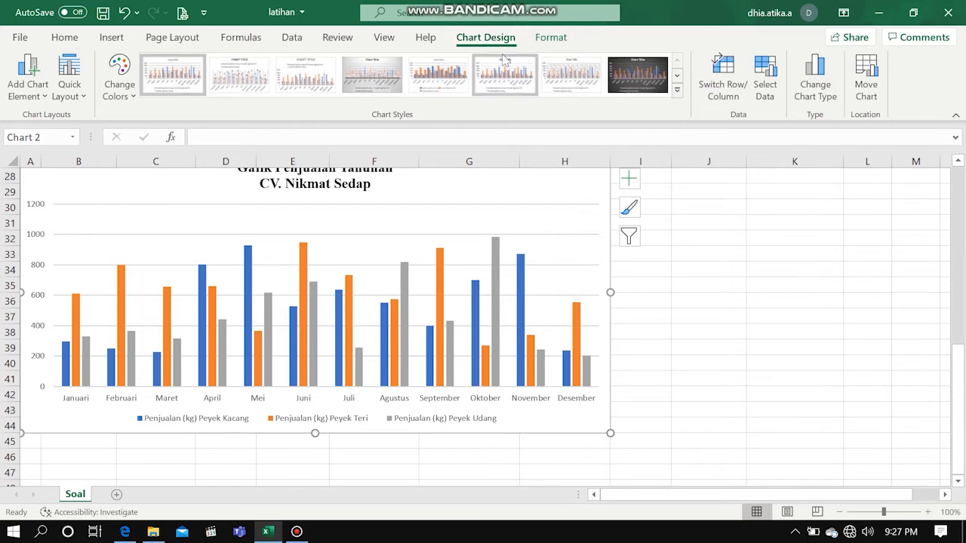
{"action": "left_click", "coordinate": [677, 90]}
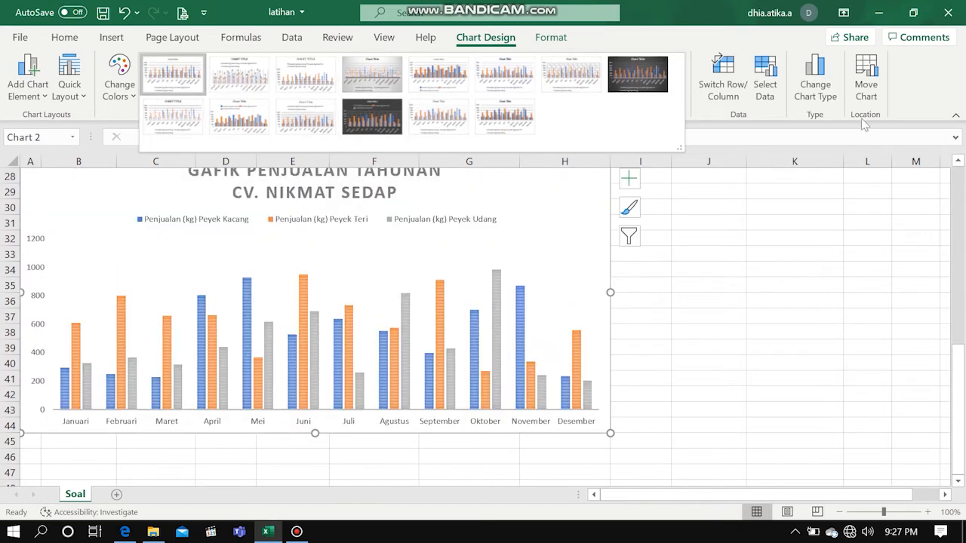
{"action": "left_click", "coordinate": [703, 121]}
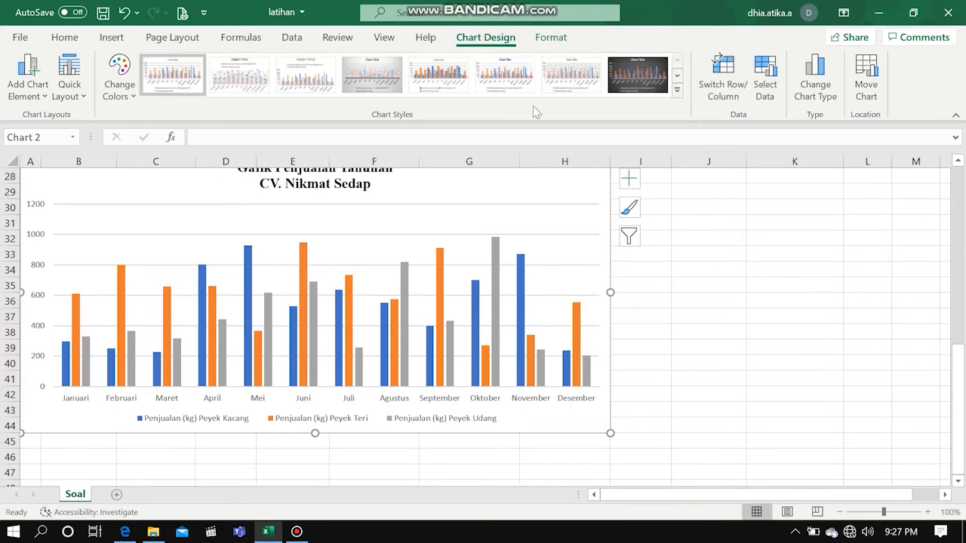
Step: Recolour the sales chart with the colourful orange, gold and green palette and apply the quick layout with title and bottom legend
{"action": "left_click", "coordinate": [117, 96]}
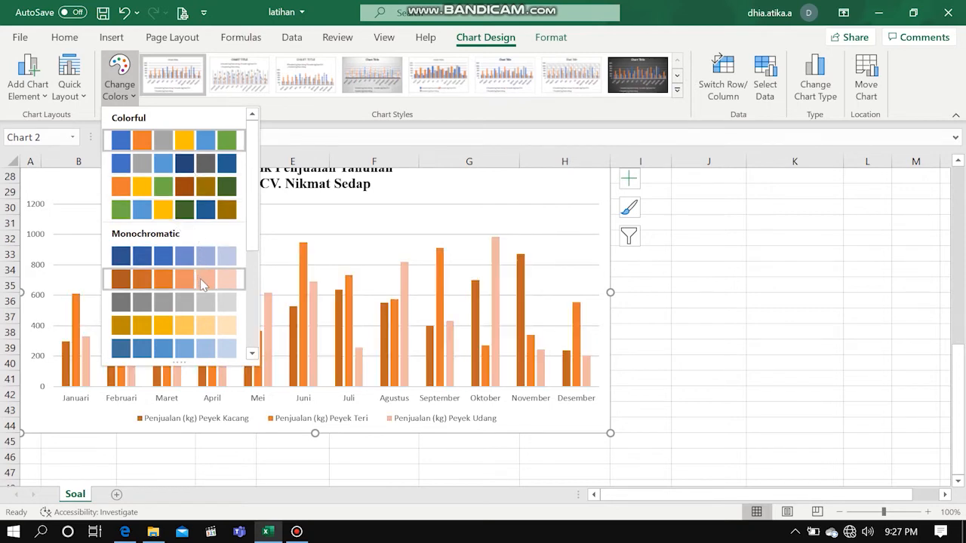
{"action": "left_click", "coordinate": [185, 191]}
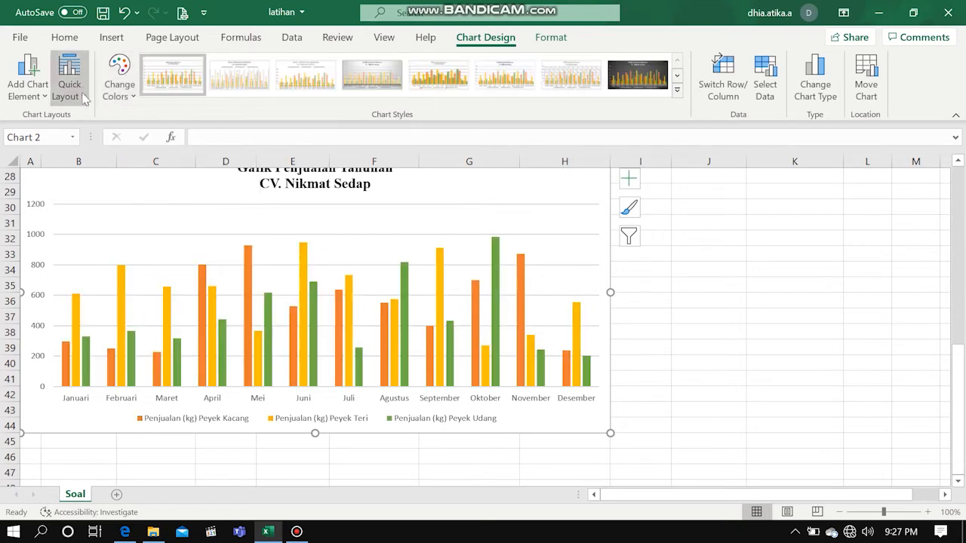
{"action": "scroll", "coordinate": [298, 304], "scroll_direction": "up", "scroll_amount": 1}
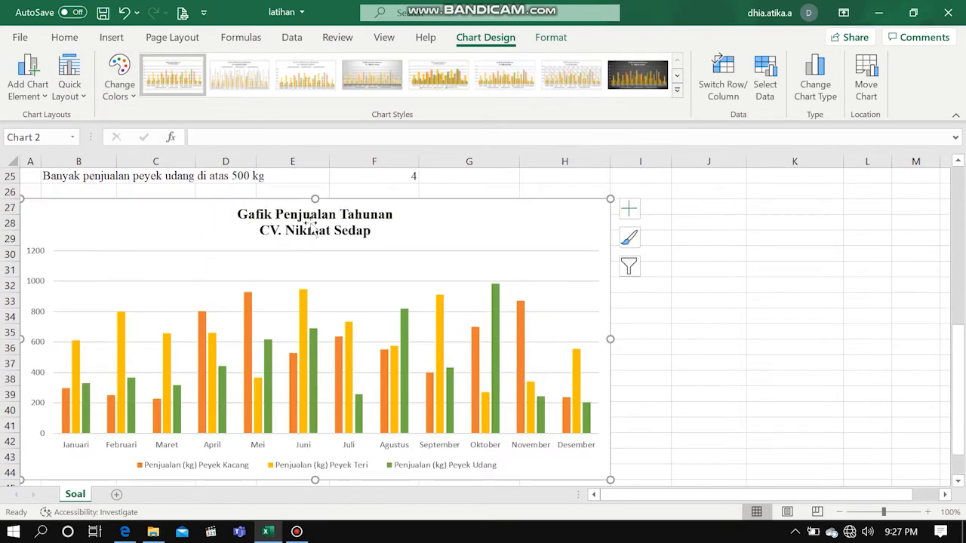
{"action": "left_click", "coordinate": [67, 97]}
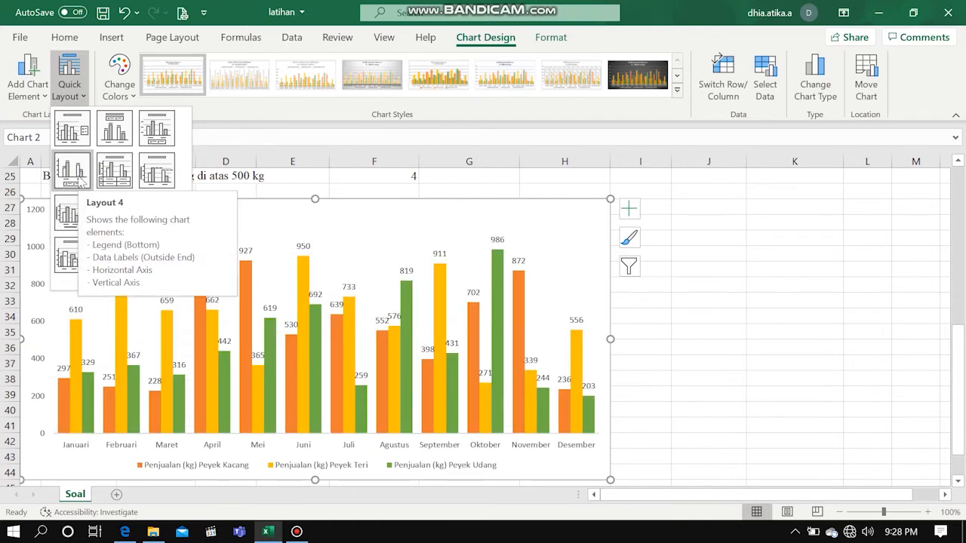
{"action": "left_click", "coordinate": [163, 140]}
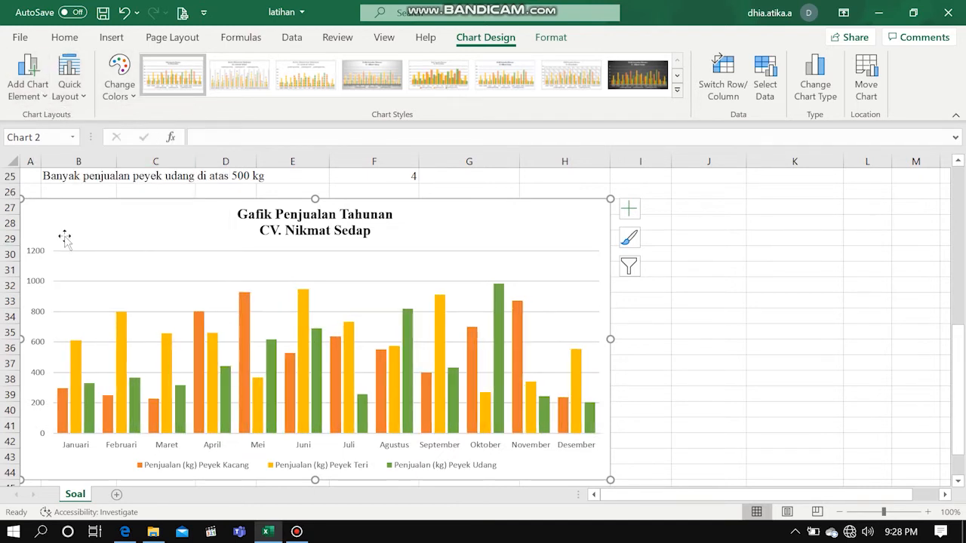
Step: Hide the sales chart's primary vertical axis and show it again
{"action": "left_click", "coordinate": [38, 96]}
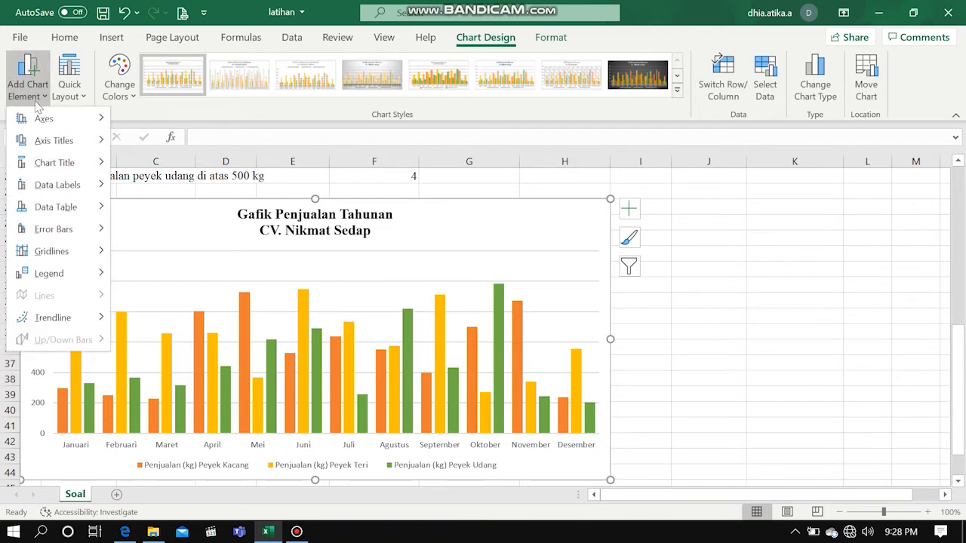
{"action": "mouse_move", "coordinate": [54, 120]}
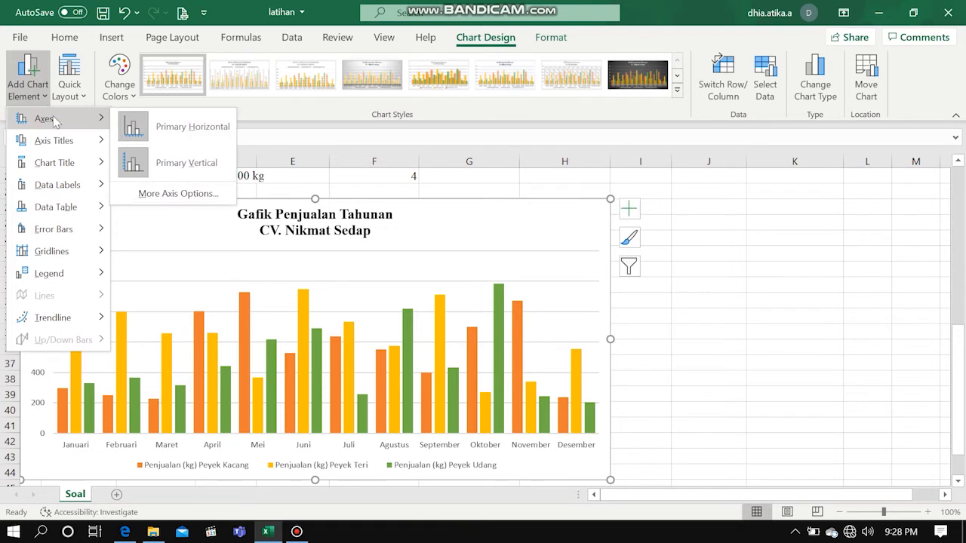
{"action": "left_click", "coordinate": [186, 165]}
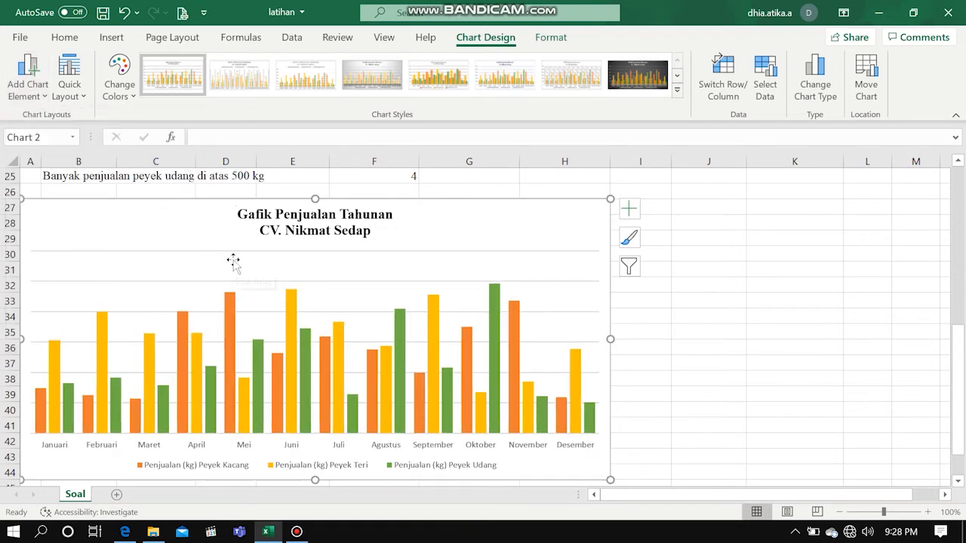
{"action": "left_click", "coordinate": [30, 95]}
{"action": "mouse_move", "coordinate": [63, 130]}
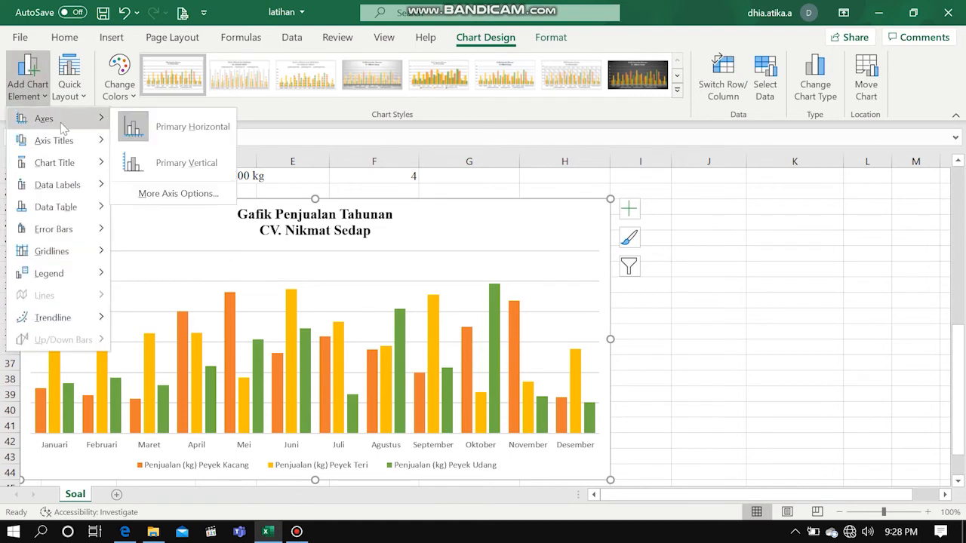
{"action": "left_click", "coordinate": [186, 163]}
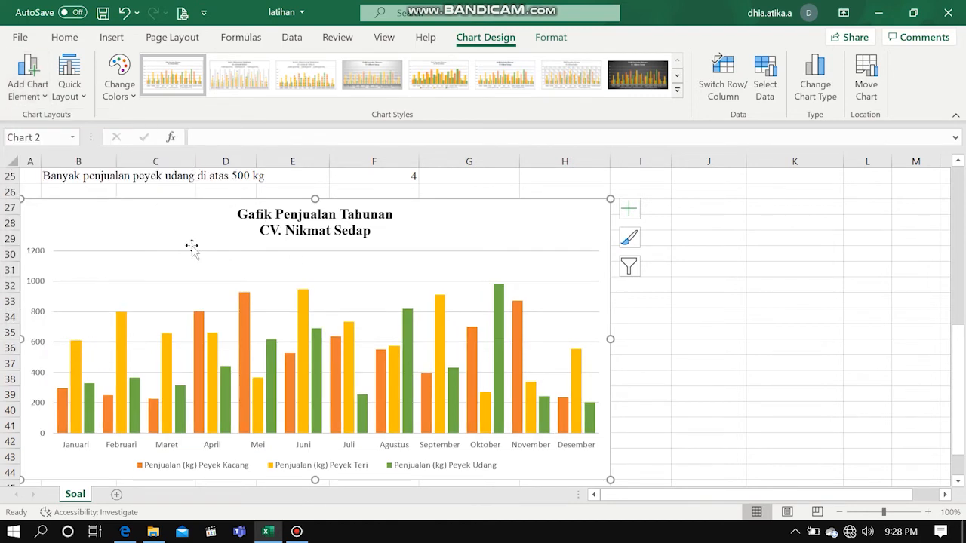
Step: Examine the available chart elements, including axis titles, data labels, error bars, gridlines and trendlines, without adding any
{"action": "left_click", "coordinate": [33, 104]}
{"action": "mouse_move", "coordinate": [65, 144]}
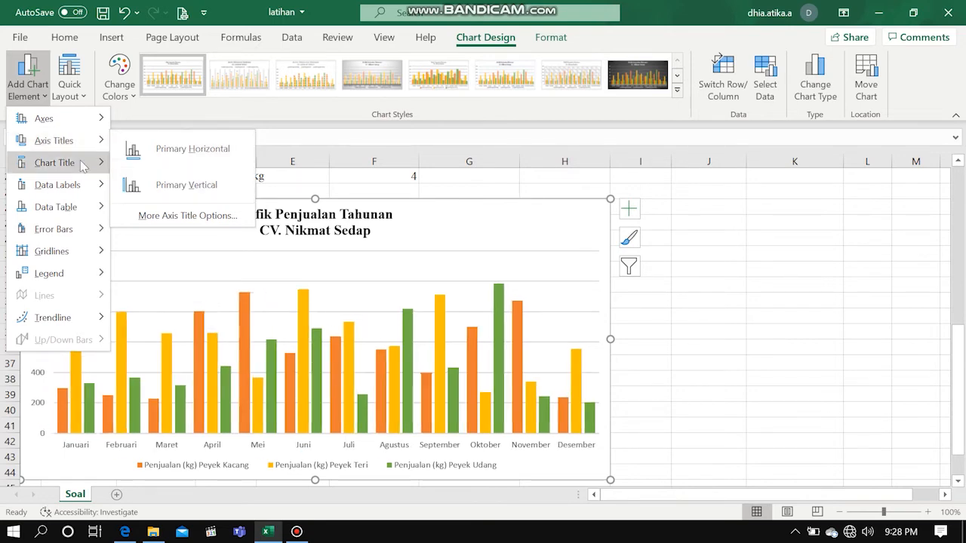
{"action": "mouse_move", "coordinate": [70, 192]}
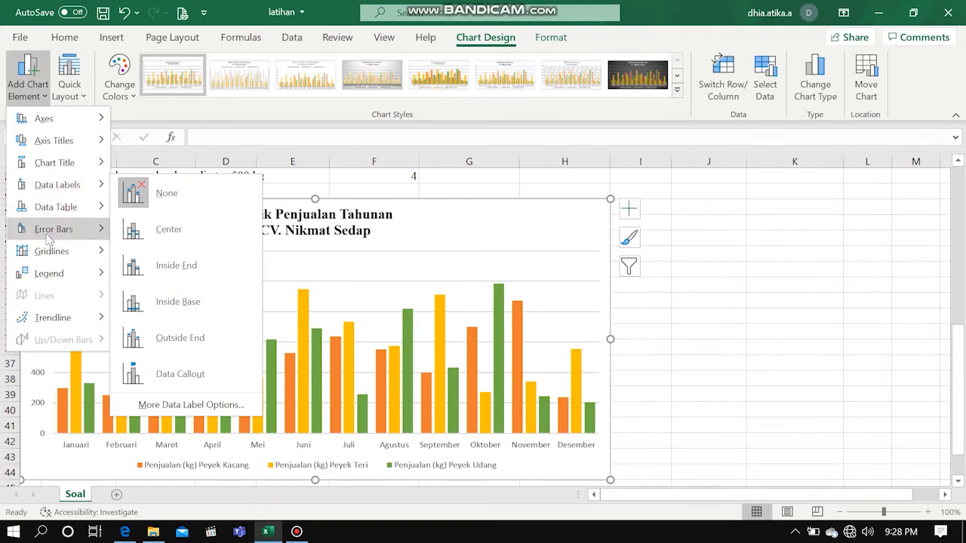
{"action": "mouse_move", "coordinate": [56, 239]}
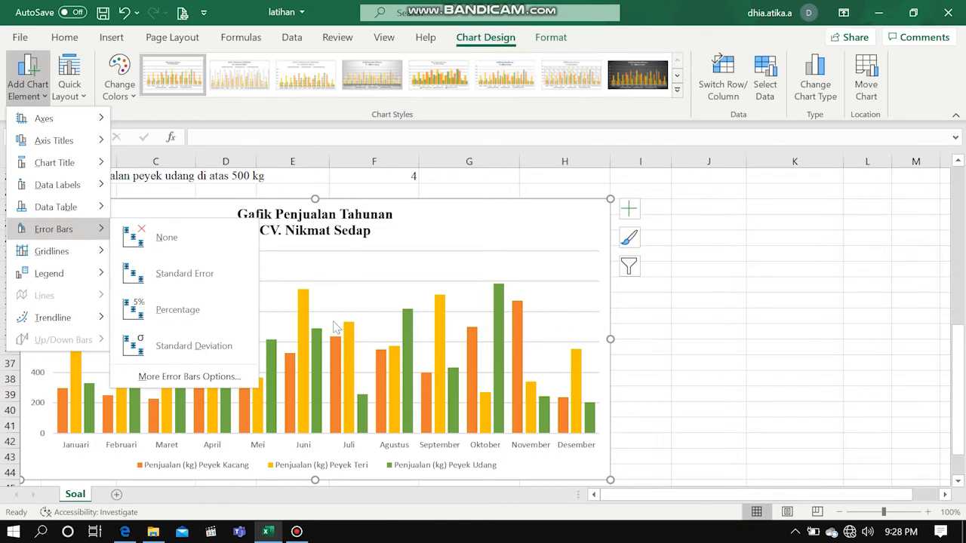
{"action": "mouse_move", "coordinate": [62, 208]}
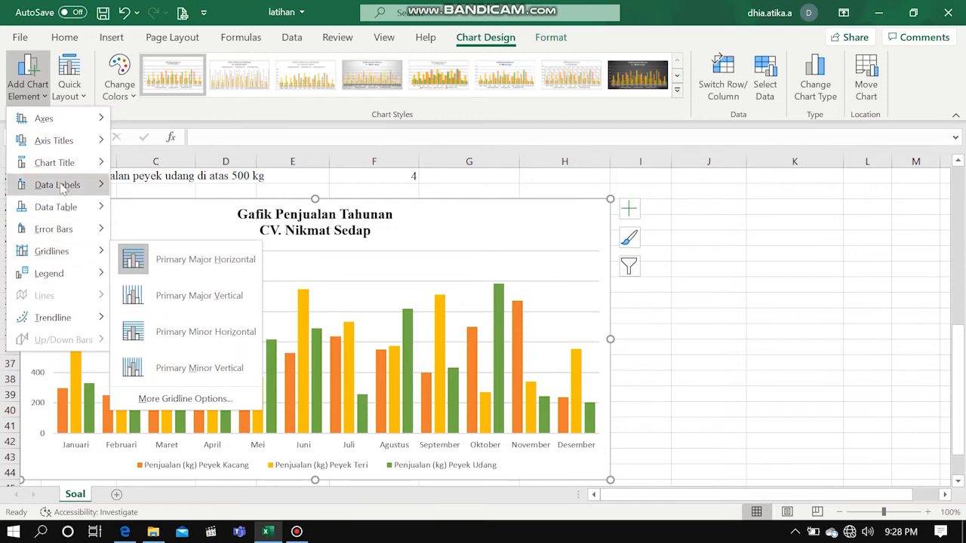
{"action": "mouse_move", "coordinate": [68, 321]}
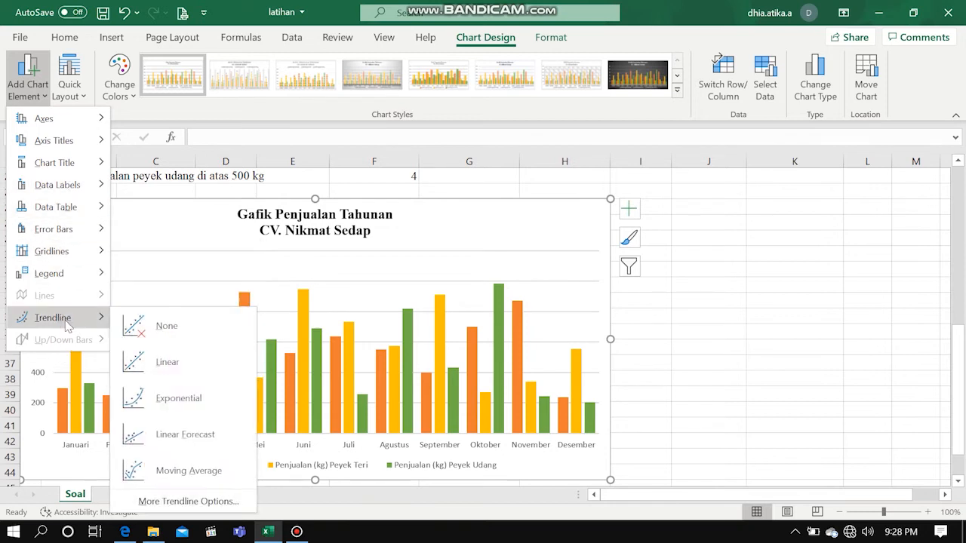
{"action": "left_click", "coordinate": [36, 104]}
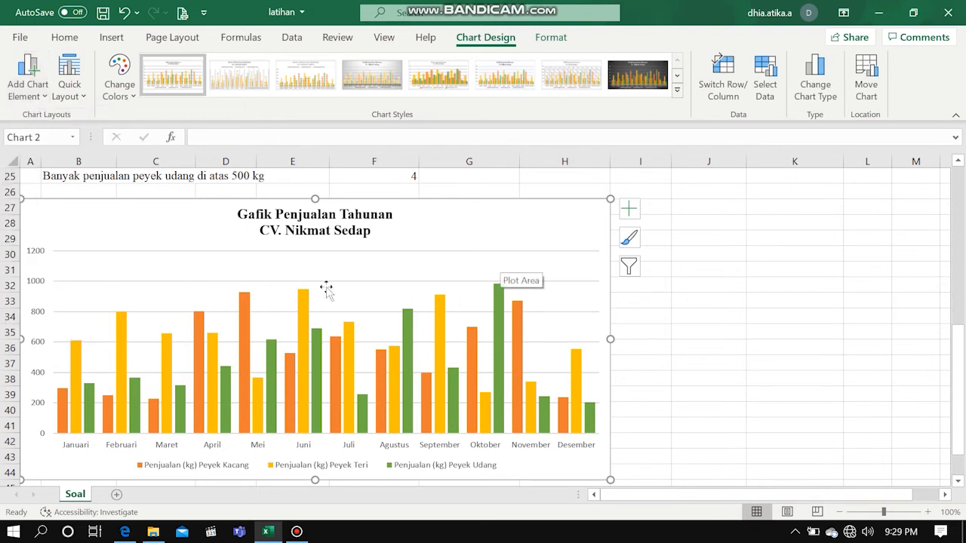
{"action": "left_click", "coordinate": [716, 386]}
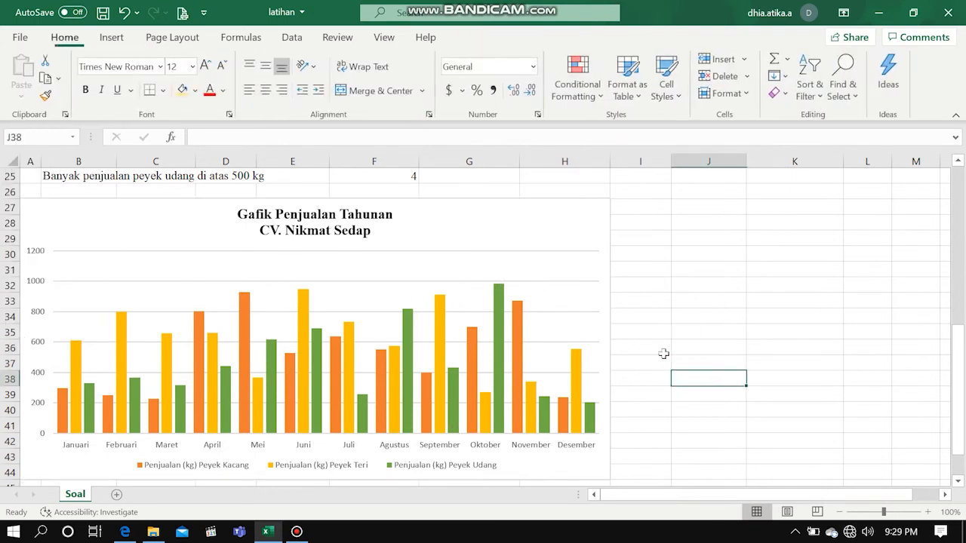
Step: Try swapping the sales chart's rows and columns, and restore the months on the horizontal axis
{"action": "left_click", "coordinate": [511, 221]}
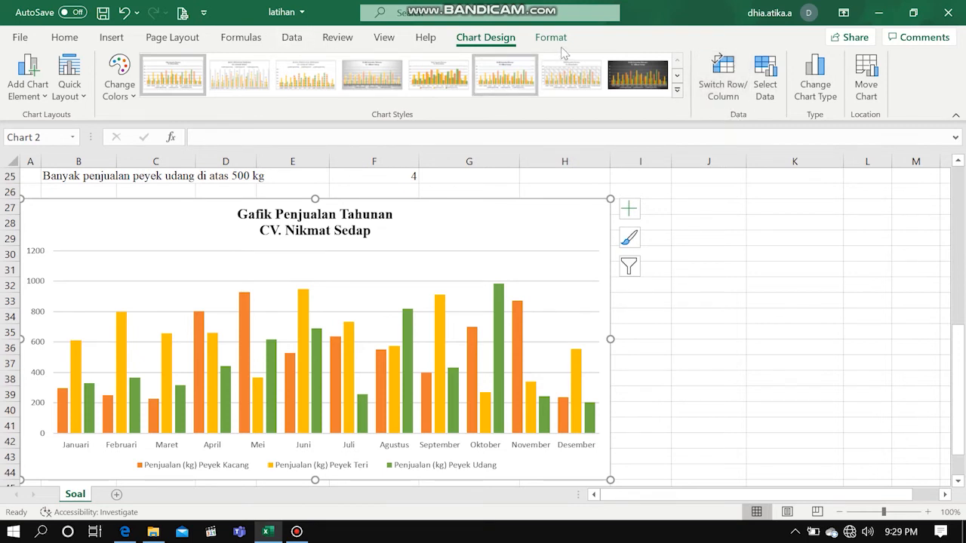
{"action": "left_click", "coordinate": [729, 100]}
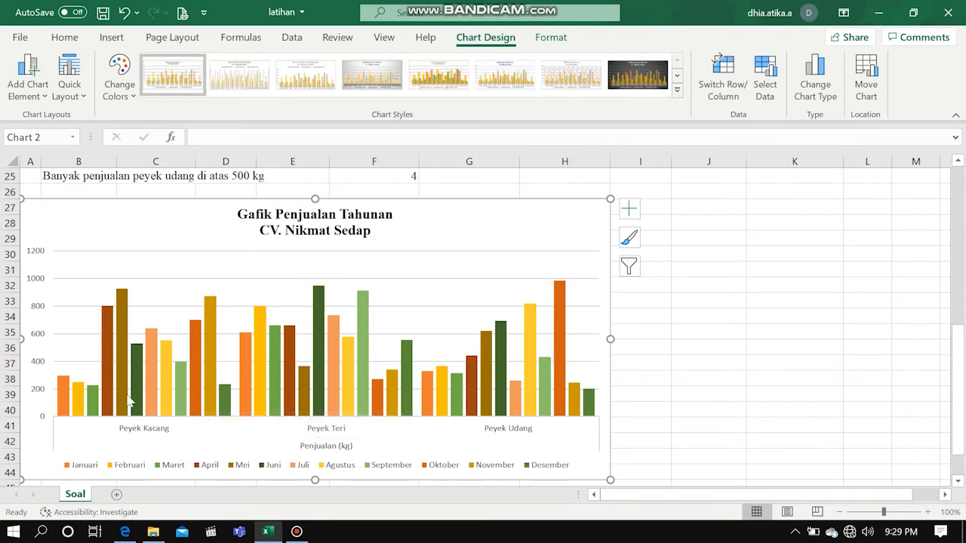
{"action": "left_click", "coordinate": [717, 100]}
{"action": "left_click", "coordinate": [689, 330]}
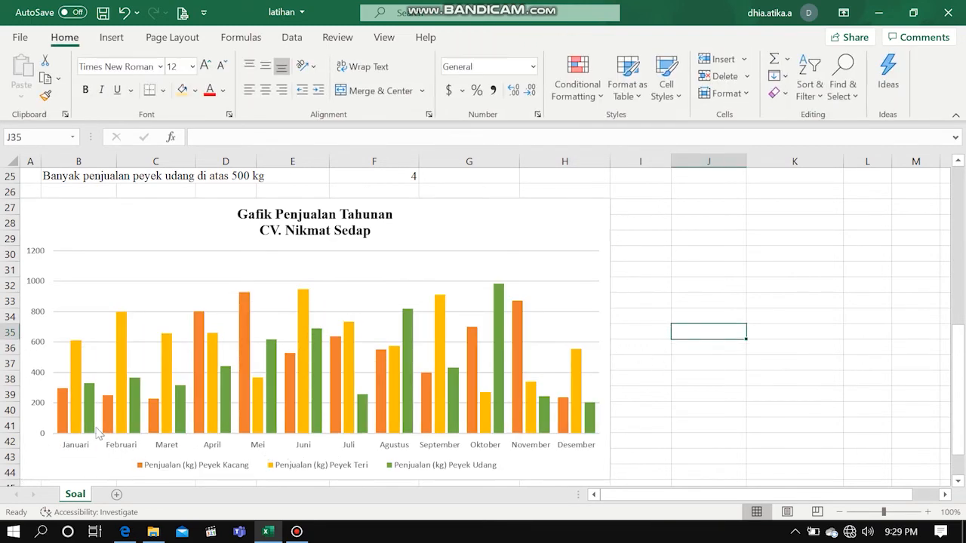
Step: Set the font of the chart's vertical axis values and horizontal month labels to Times New Roman
{"action": "left_click", "coordinate": [39, 312]}
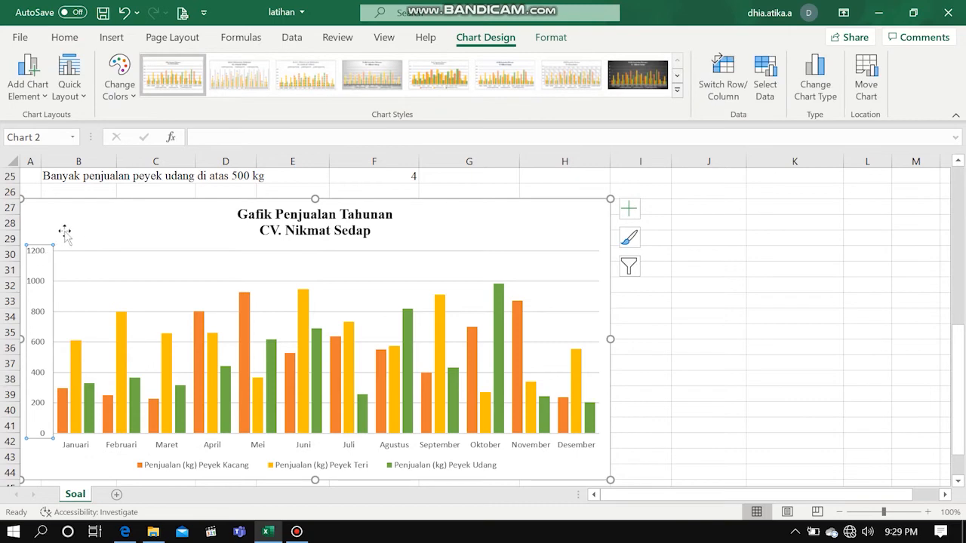
{"action": "left_click", "coordinate": [65, 37]}
{"action": "left_click", "coordinate": [160, 66]}
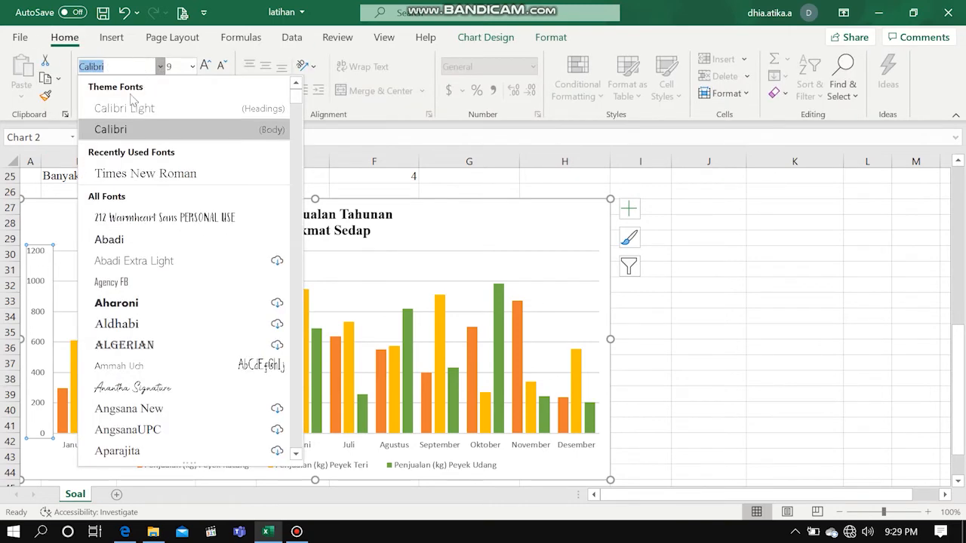
{"action": "left_click", "coordinate": [146, 174]}
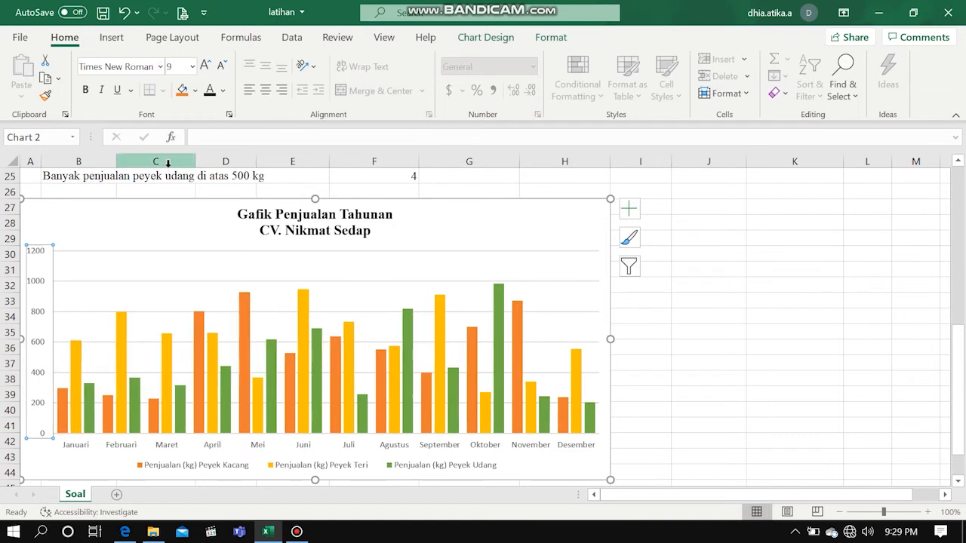
{"action": "left_click", "coordinate": [158, 447]}
{"action": "left_click", "coordinate": [160, 66]}
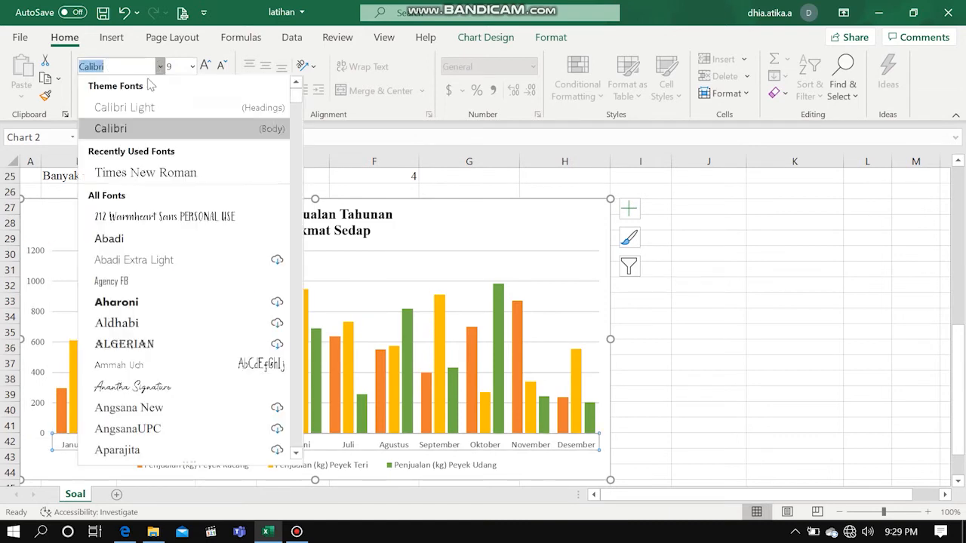
{"action": "left_click", "coordinate": [146, 173]}
Step: Set the chart legend's font to Times New Roman and deselect the chart
{"action": "left_click", "coordinate": [459, 466]}
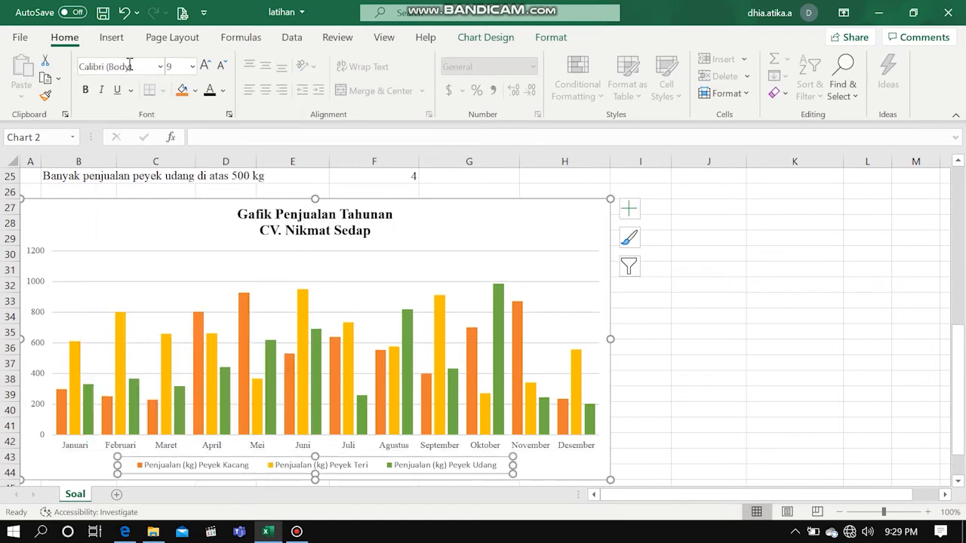
{"action": "left_click", "coordinate": [160, 67]}
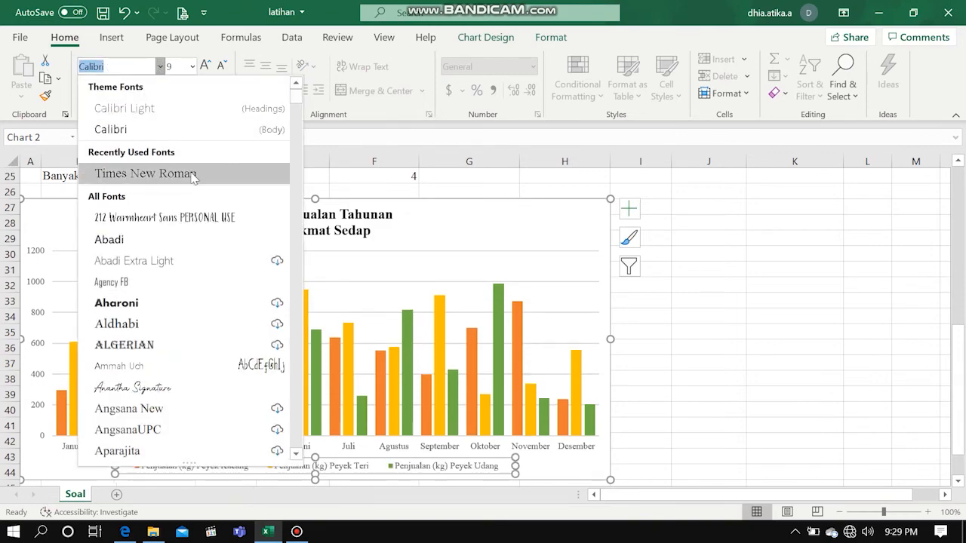
{"action": "left_click", "coordinate": [194, 177]}
{"action": "left_click", "coordinate": [857, 455]}
Step: Look over the whole report from the sales table down to the chart
{"action": "scroll", "coordinate": [849, 432], "scroll_direction": "up", "scroll_amount": 8}
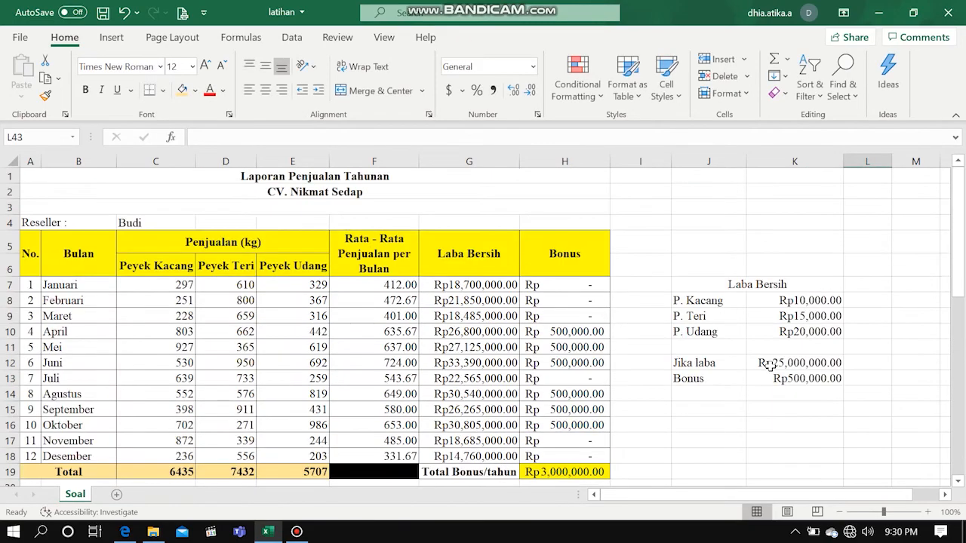
{"action": "scroll", "coordinate": [771, 355], "scroll_direction": "down", "scroll_amount": 5}
{"action": "scroll", "coordinate": [764, 342], "scroll_direction": "down", "scroll_amount": 5}
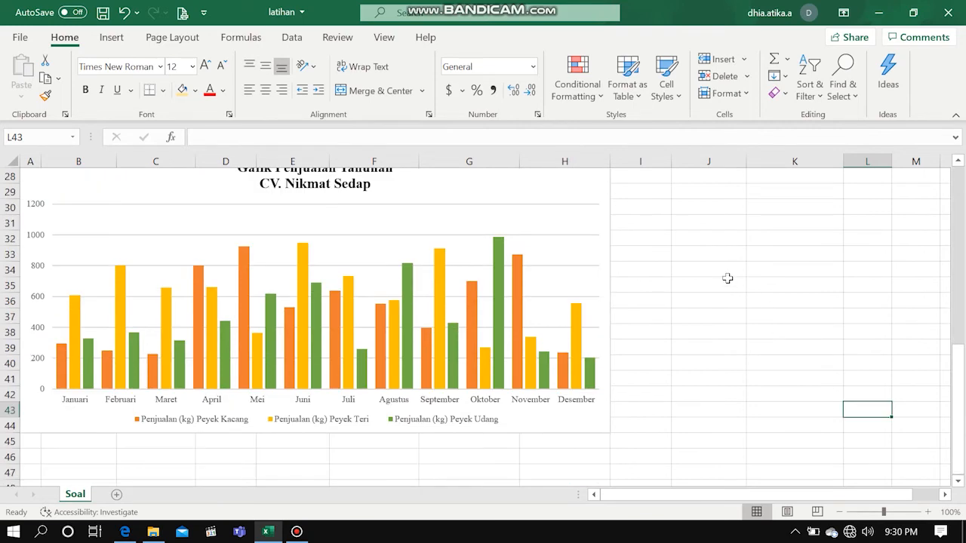
{"action": "scroll", "coordinate": [729, 279], "scroll_direction": "up", "scroll_amount": 10}
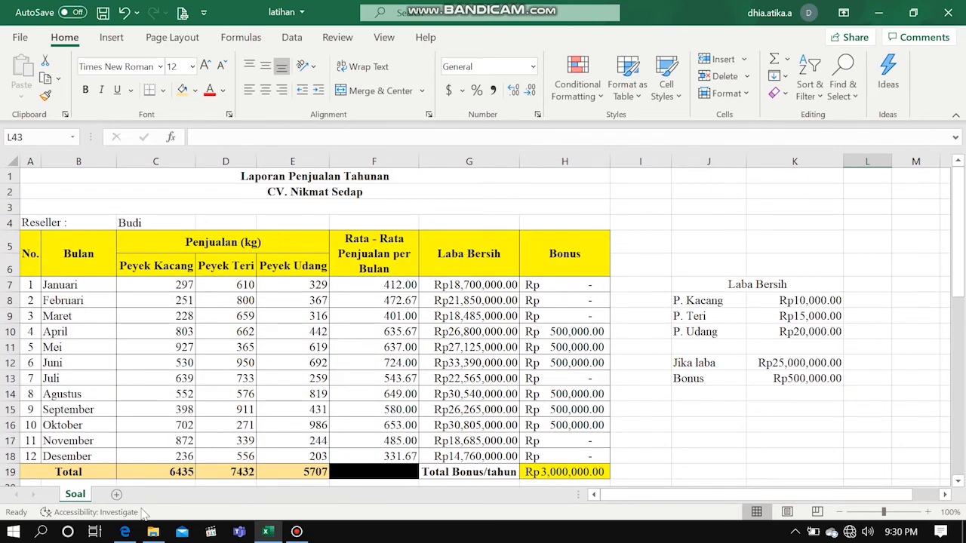
Step: Check the exercise PDF in Edge for the report's output and paper instructions, and return to the Excel workbook
{"action": "left_click", "coordinate": [125, 532]}
{"action": "scroll", "coordinate": [511, 378], "scroll_direction": "up", "scroll_amount": 1}
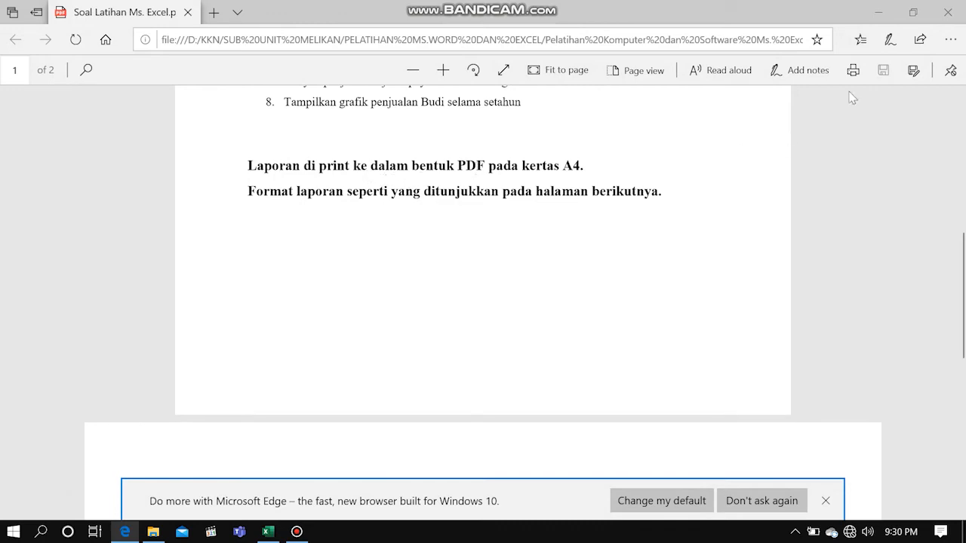
{"action": "left_click", "coordinate": [879, 12]}
{"action": "left_click", "coordinate": [716, 260]}
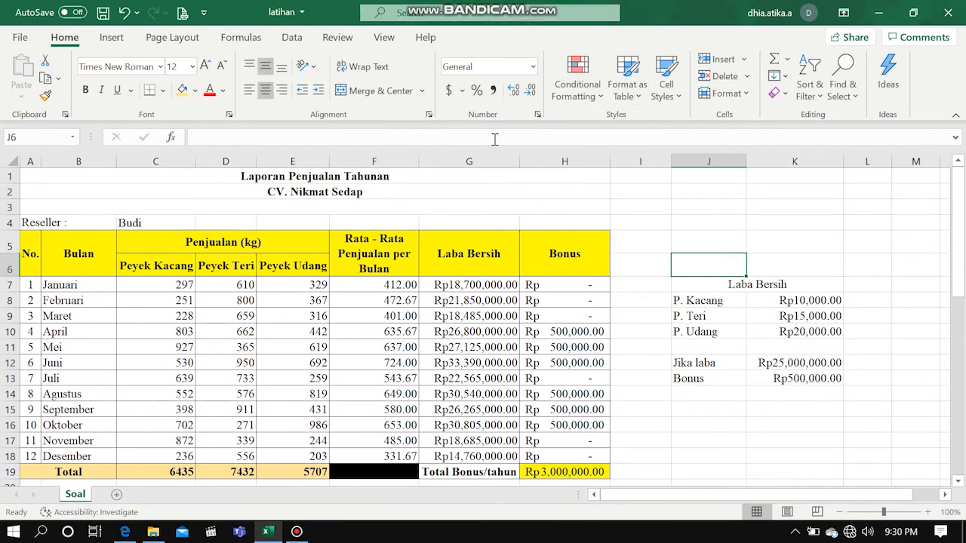
{"action": "left_click", "coordinate": [651, 204]}
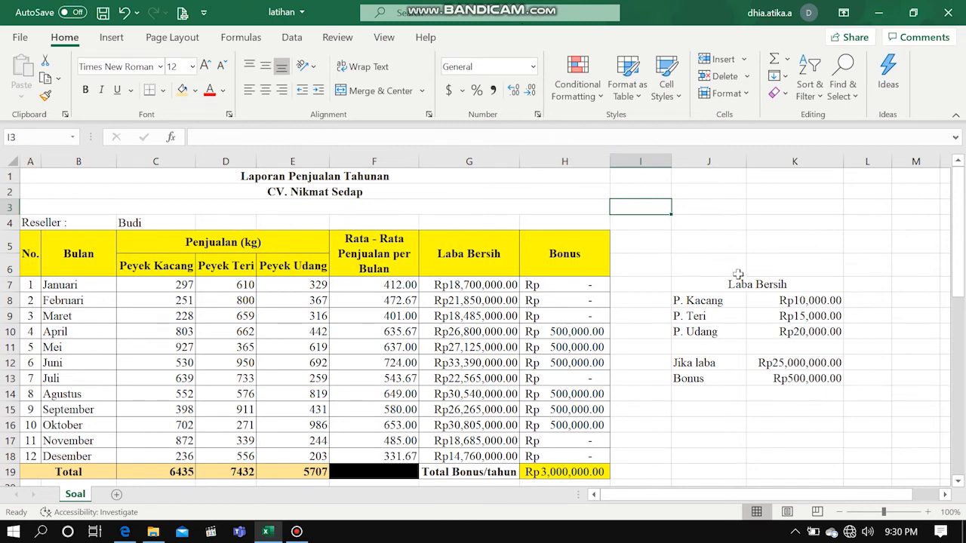
{"action": "left_click_drag", "start_coordinate": [746, 281], "coordinate": [734, 302]}
{"action": "left_click", "coordinate": [733, 379]}
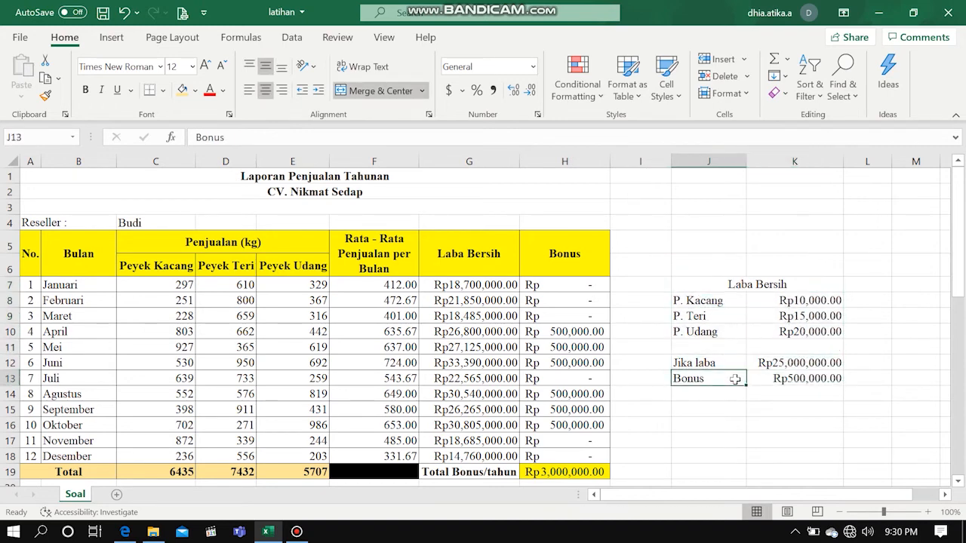
{"action": "left_click_drag", "start_coordinate": [679, 283], "coordinate": [755, 379]}
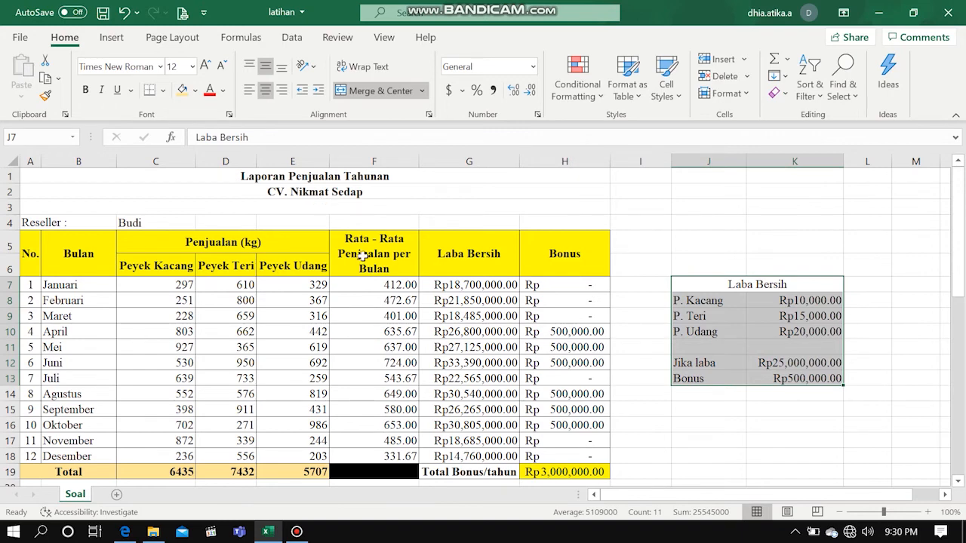
{"action": "left_click", "coordinate": [690, 208]}
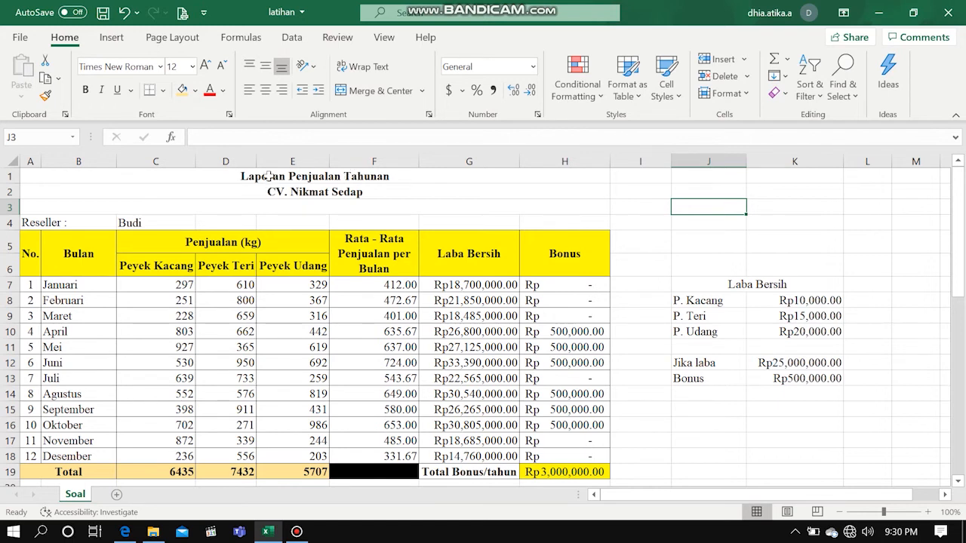
Step: Select the report from the title through the chart, A1:H44, and set printing to Print Selection
{"action": "left_click_drag", "start_coordinate": [269, 176], "coordinate": [289, 458]}
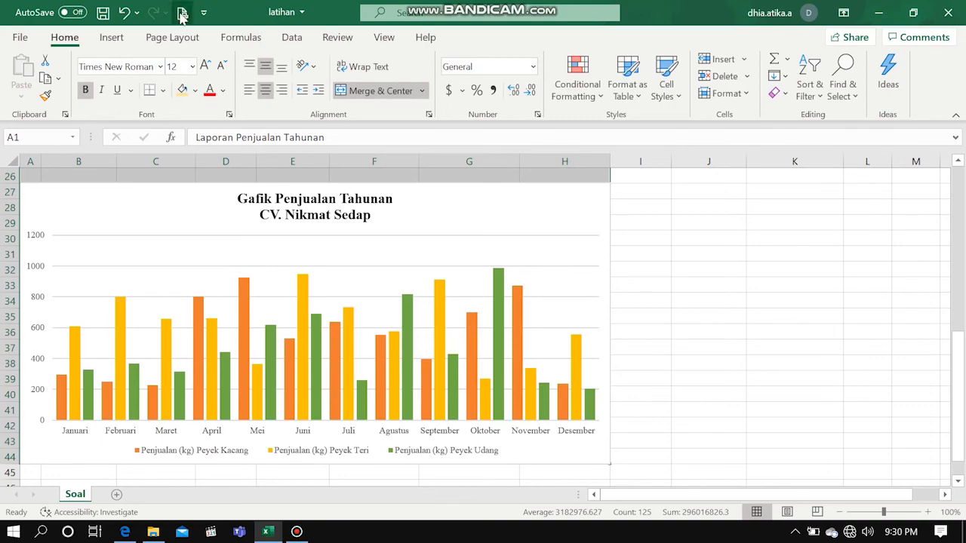
{"action": "left_click", "coordinate": [29, 39]}
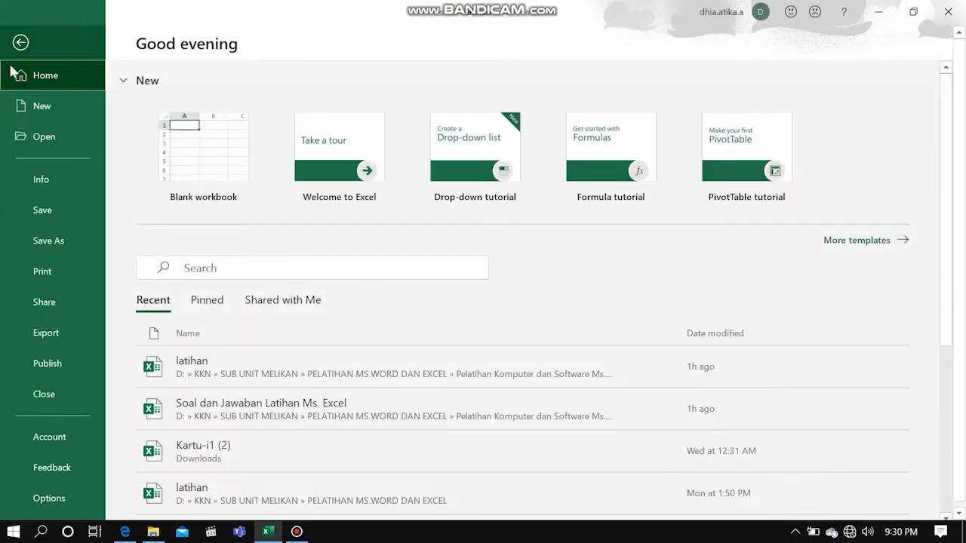
{"action": "left_click", "coordinate": [43, 265]}
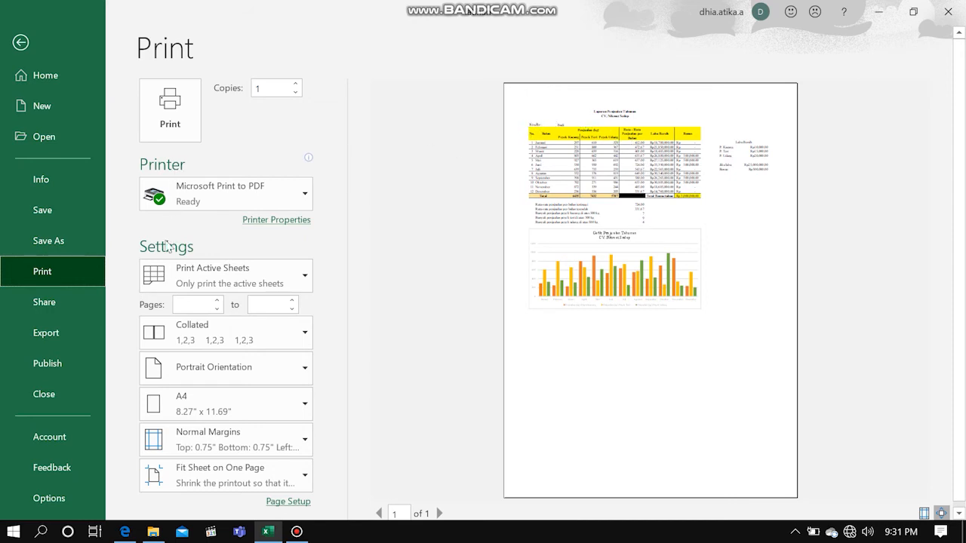
{"action": "left_click", "coordinate": [306, 282]}
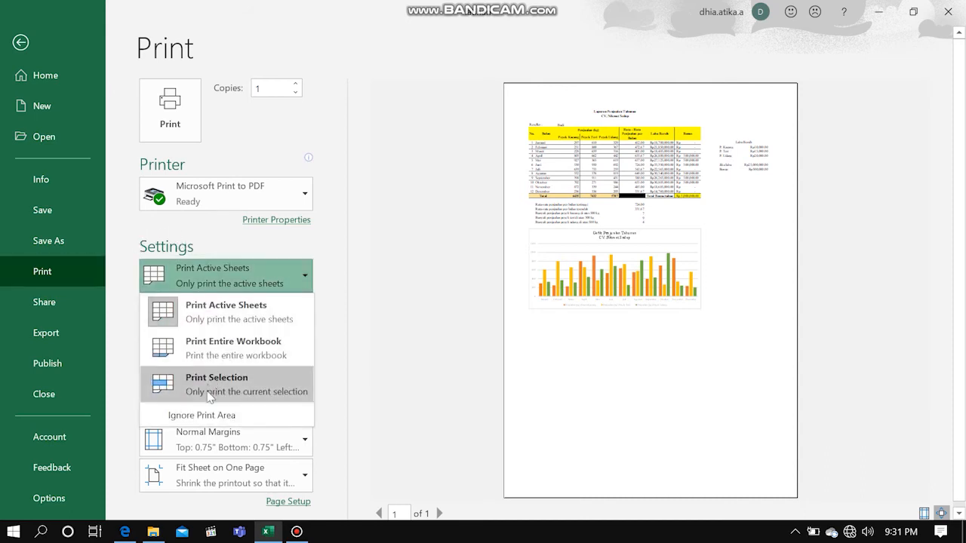
{"action": "left_click", "coordinate": [198, 394]}
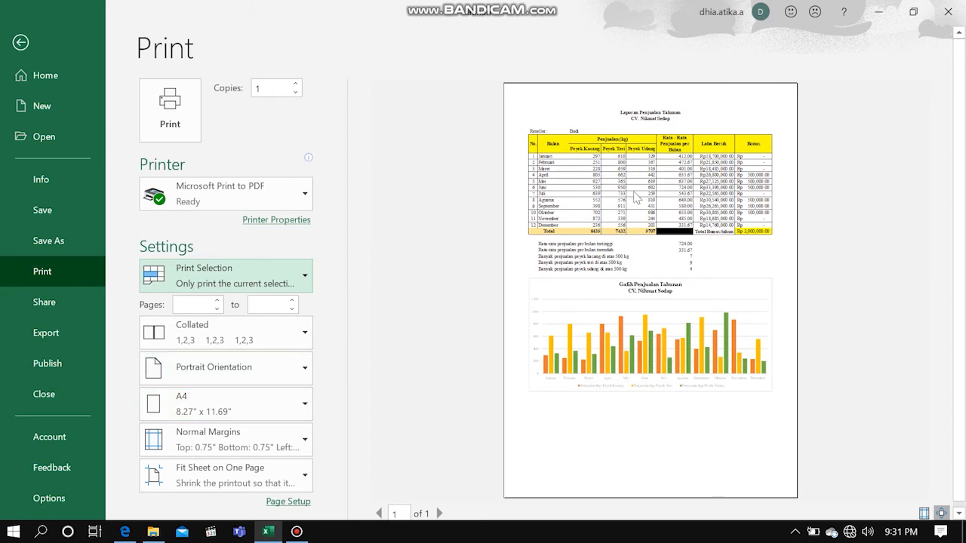
Step: Set the printout to A4 paper with Normal margins, keeping the Fit Sheet on One Page scaling
{"action": "left_click", "coordinate": [280, 406]}
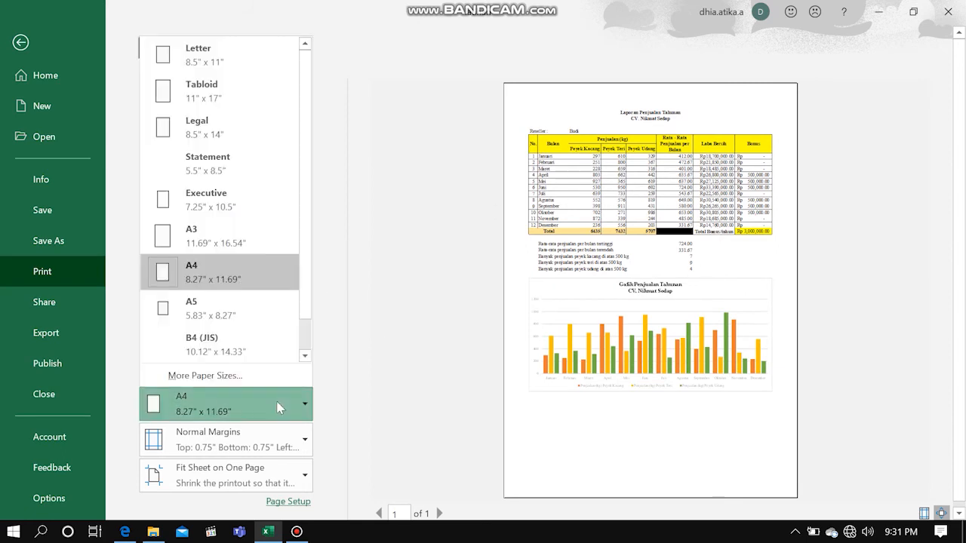
{"action": "left_click", "coordinate": [239, 284]}
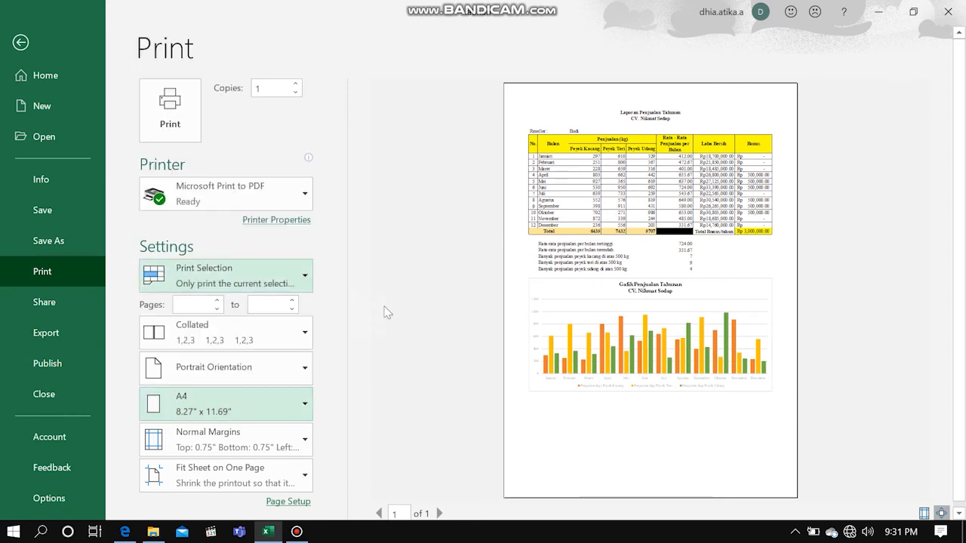
{"action": "left_click", "coordinate": [252, 440]}
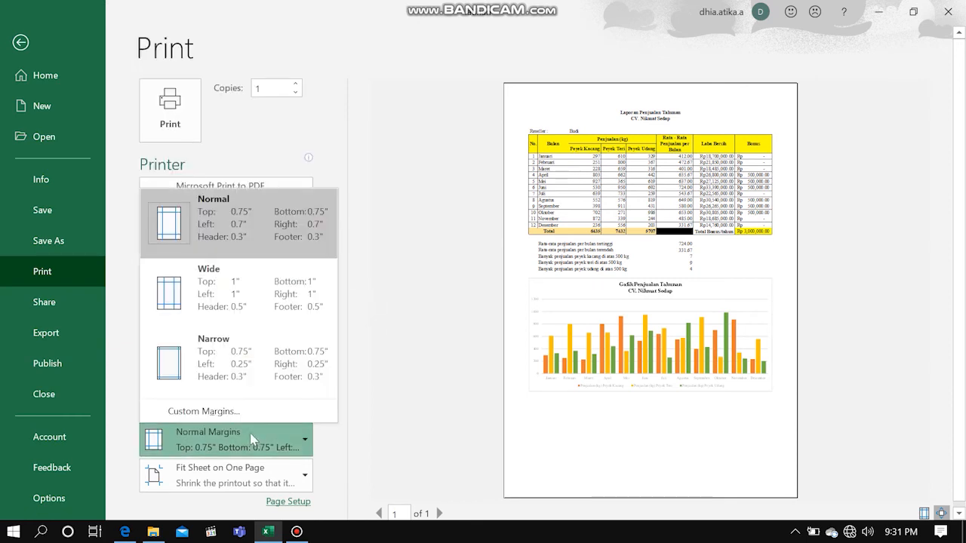
{"action": "left_click", "coordinate": [242, 245]}
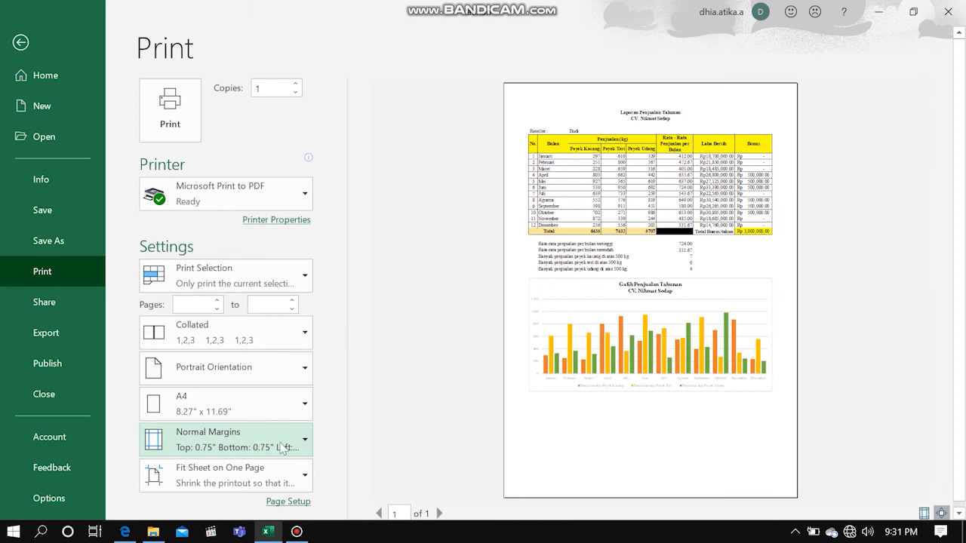
{"action": "left_click", "coordinate": [211, 489]}
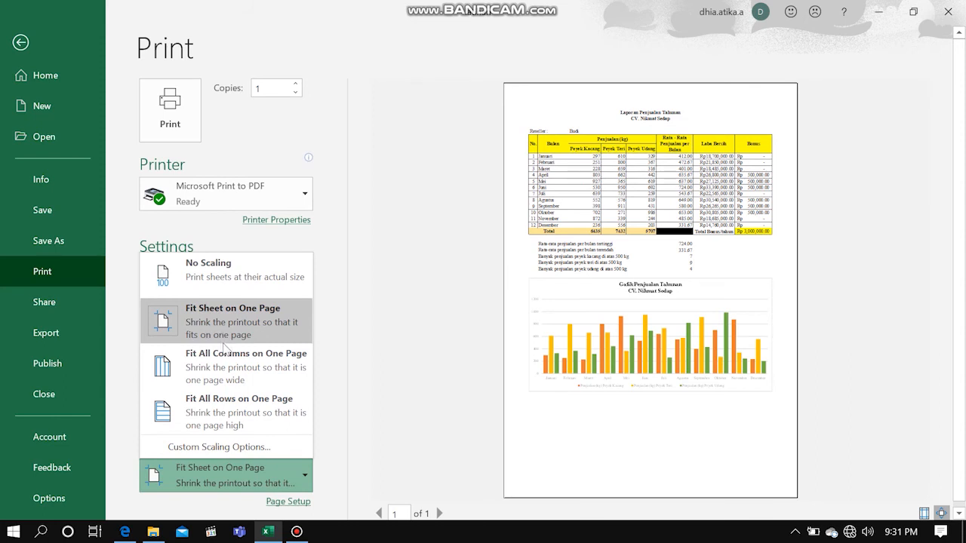
{"action": "left_click", "coordinate": [271, 475]}
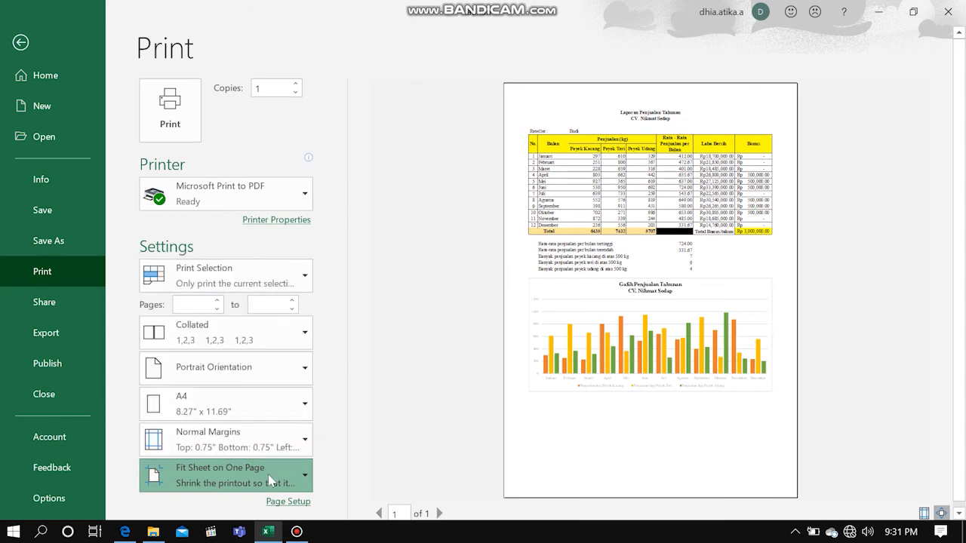
Step: Print the selection with Microsoft Print to PDF and save the output as Latihan in the Documents folder
{"action": "left_click", "coordinate": [227, 202]}
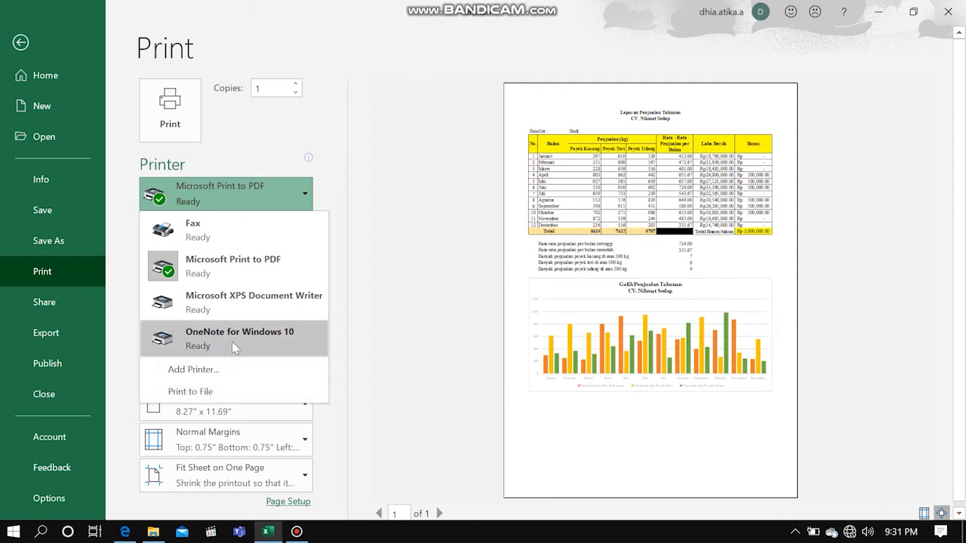
{"action": "left_click", "coordinate": [217, 278]}
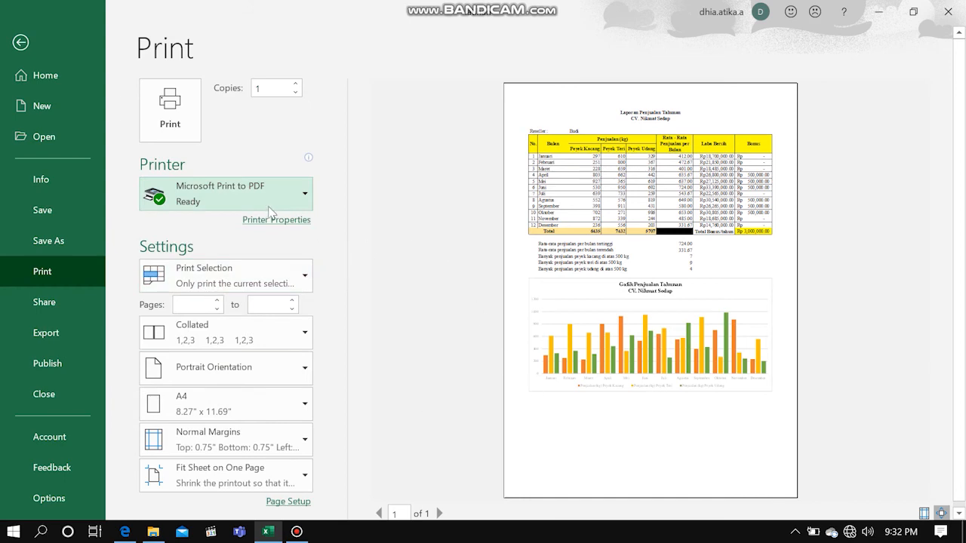
{"action": "left_click", "coordinate": [182, 123]}
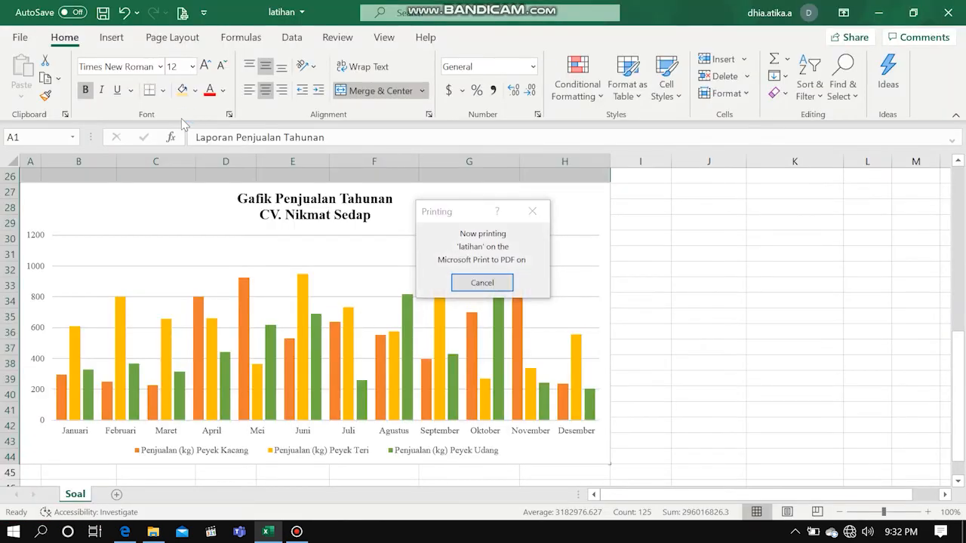
{"action": "left_click_drag", "start_coordinate": [616, 106], "coordinate": [414, 113]}
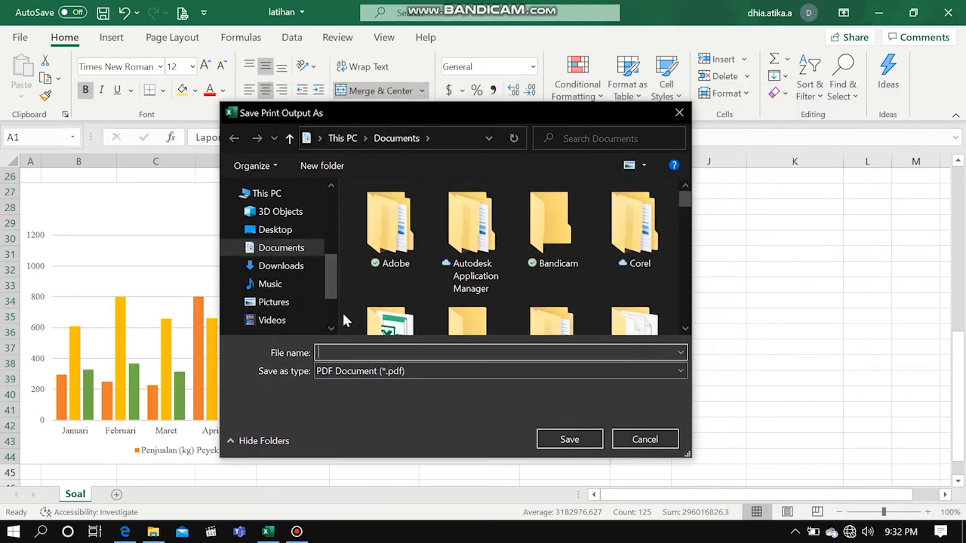
{"action": "type", "text": "Latihan"}
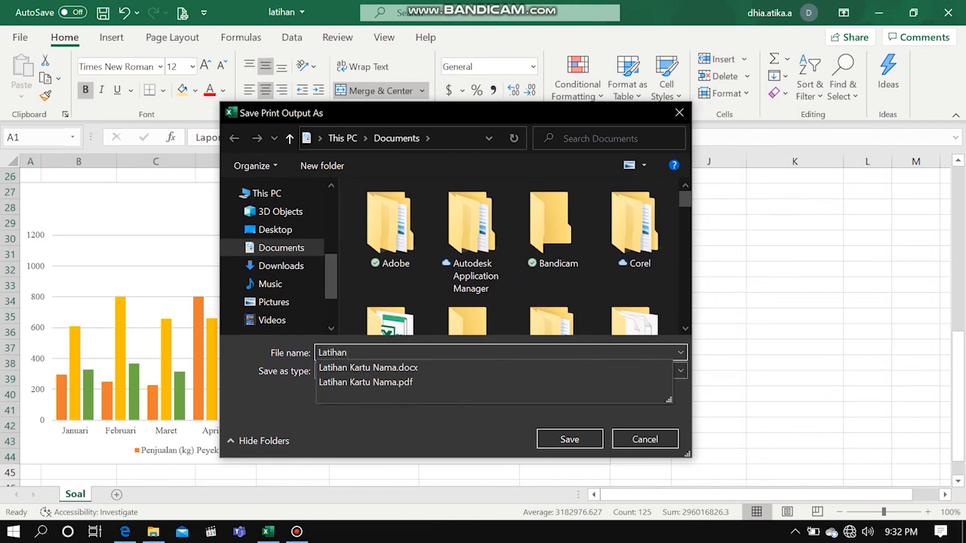
{"action": "left_click", "coordinate": [555, 440]}
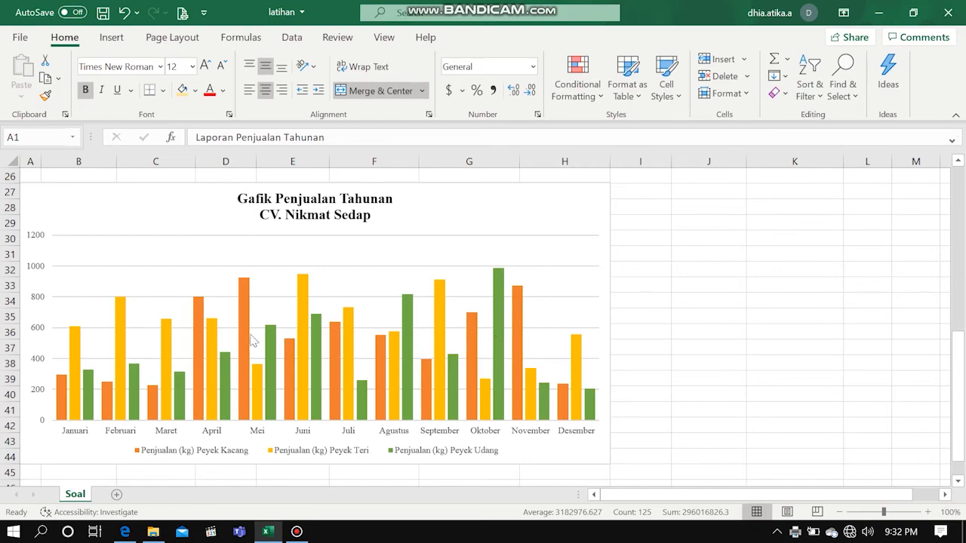
Step: Switch to File Explorer and open the Latihan PDF from the OneDrive Documents folder
{"action": "scroll", "coordinate": [312, 323], "scroll_direction": "up", "scroll_amount": 8}
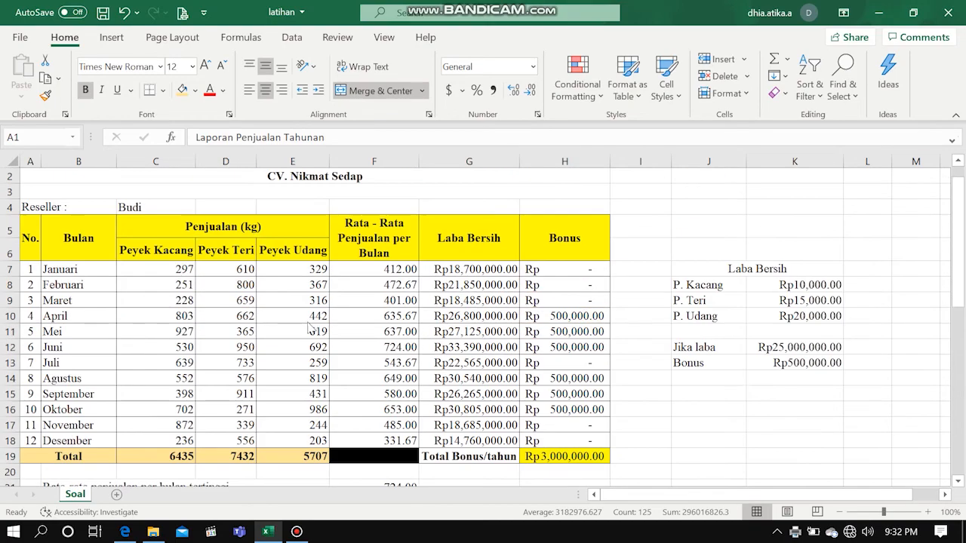
{"action": "scroll", "coordinate": [309, 326], "scroll_direction": "up", "scroll_amount": 1}
{"action": "left_click", "coordinate": [157, 531]}
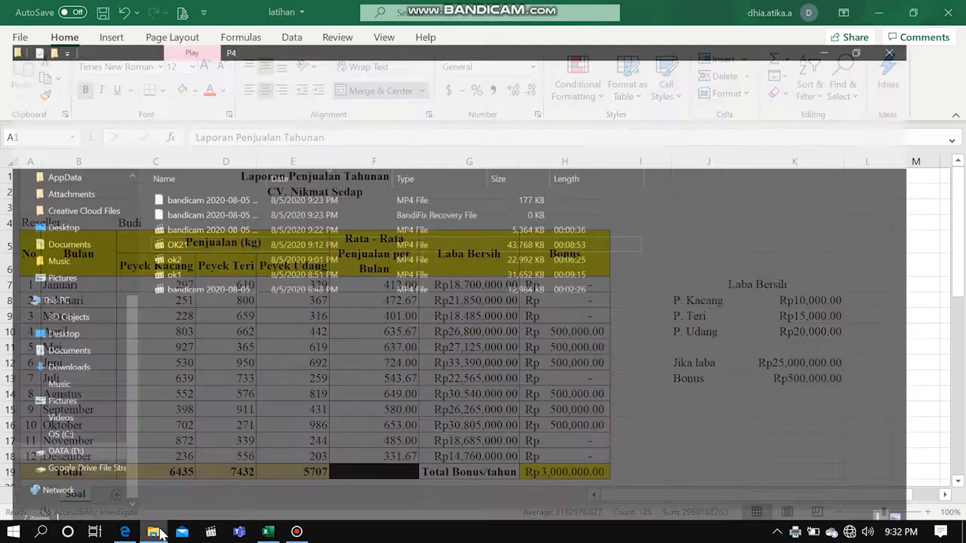
{"action": "scroll", "coordinate": [49, 240], "scroll_direction": "up", "scroll_amount": 1}
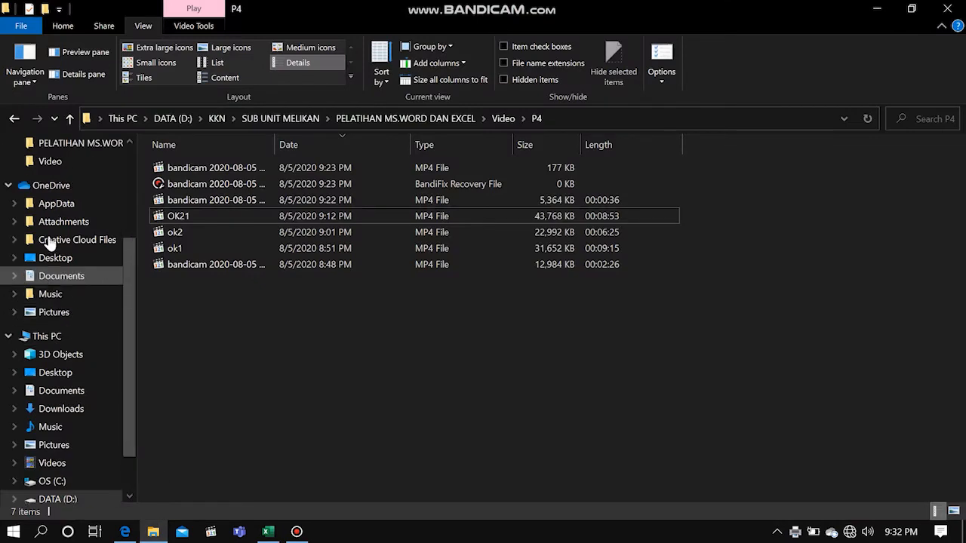
{"action": "left_click", "coordinate": [67, 277]}
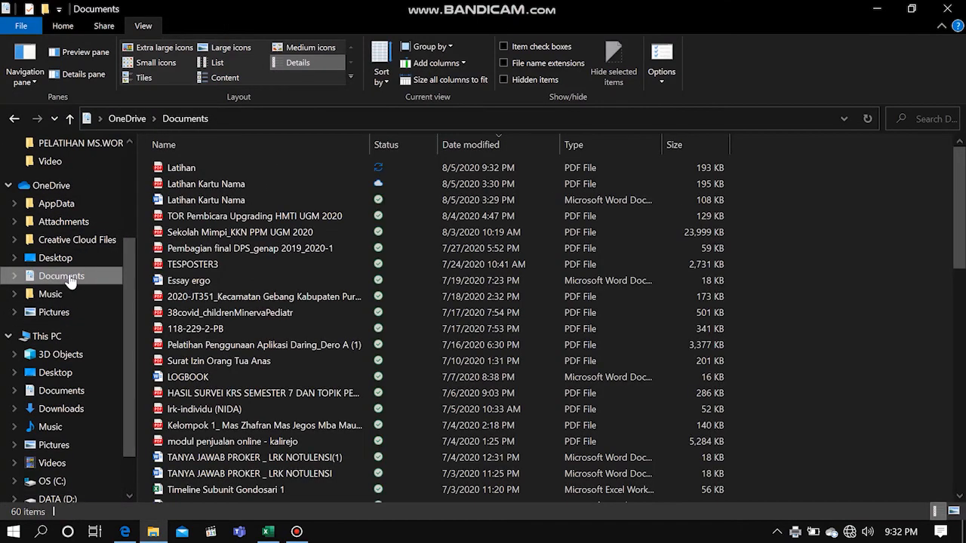
{"action": "left_click", "coordinate": [178, 171]}
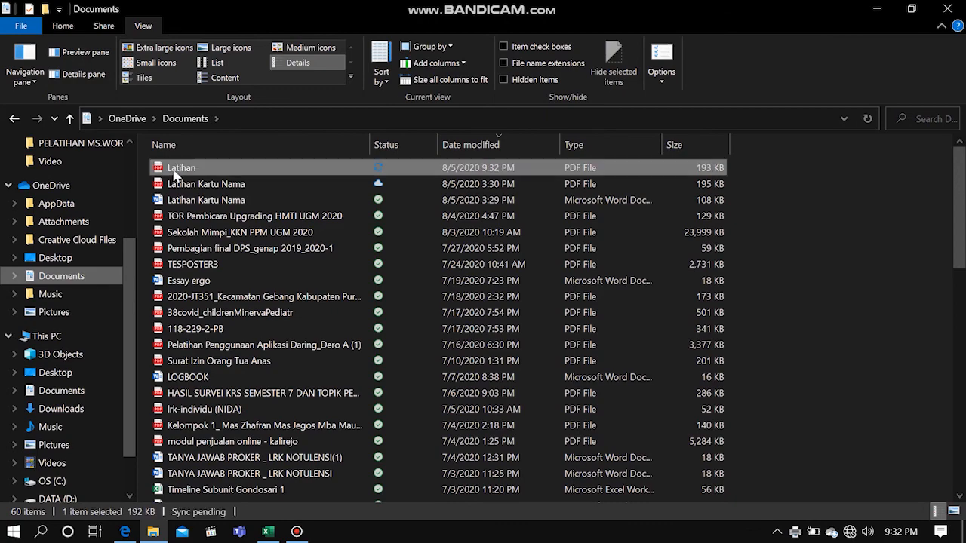
{"action": "double_click", "coordinate": [181, 171]}
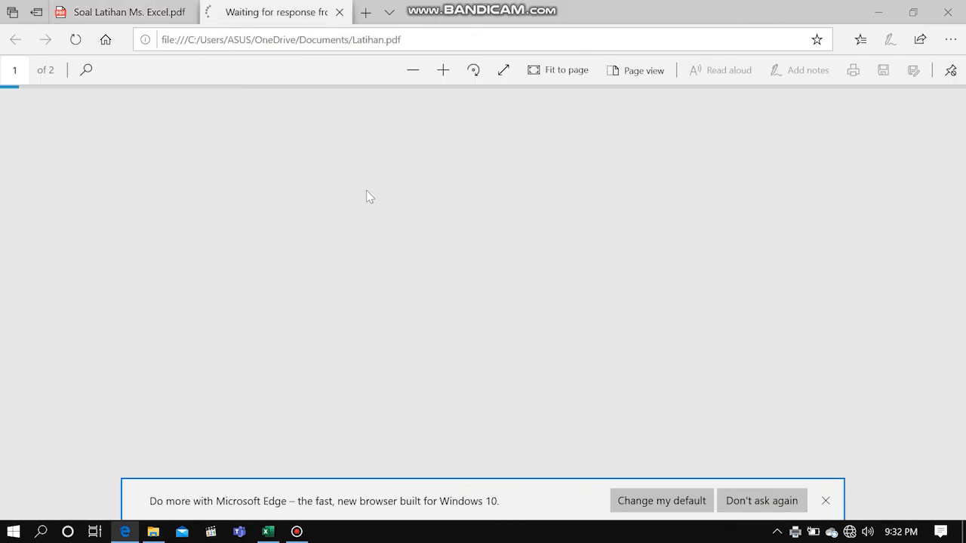
Step: Look over the printed PDF report from the title and sales table down to the chart
{"action": "scroll", "coordinate": [480, 257], "scroll_direction": "down", "scroll_amount": 5}
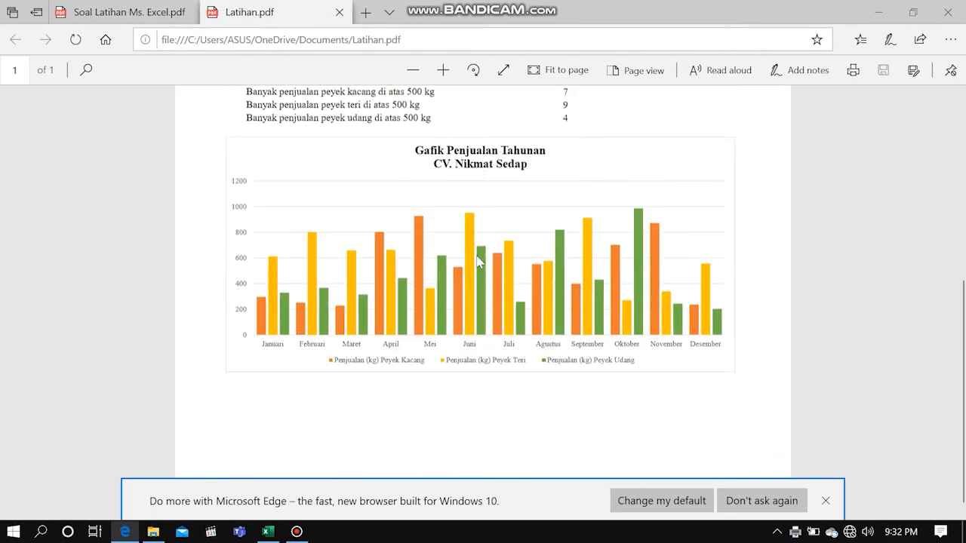
{"action": "scroll", "coordinate": [480, 263], "scroll_direction": "up", "scroll_amount": 4}
{"action": "scroll", "coordinate": [480, 264], "scroll_direction": "up", "scroll_amount": 2}
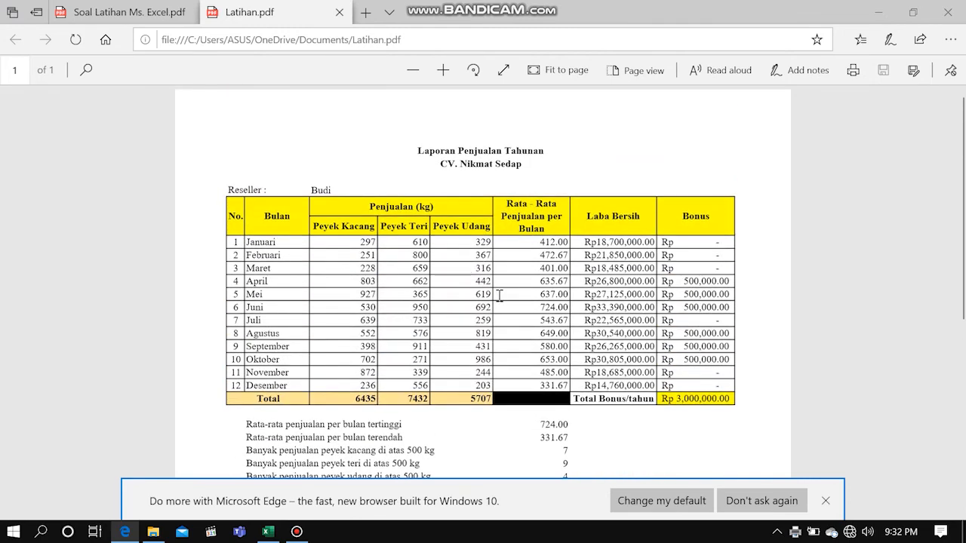
{"action": "scroll", "coordinate": [492, 279], "scroll_direction": "down", "scroll_amount": 5}
{"action": "scroll", "coordinate": [502, 312], "scroll_direction": "down", "scroll_amount": 1}
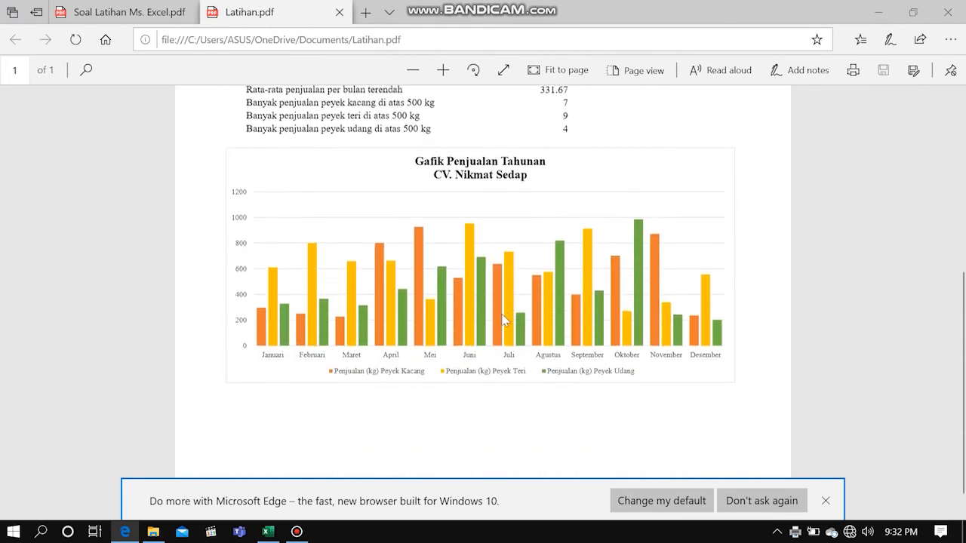
{"action": "scroll", "coordinate": [504, 316], "scroll_direction": "up", "scroll_amount": 5}
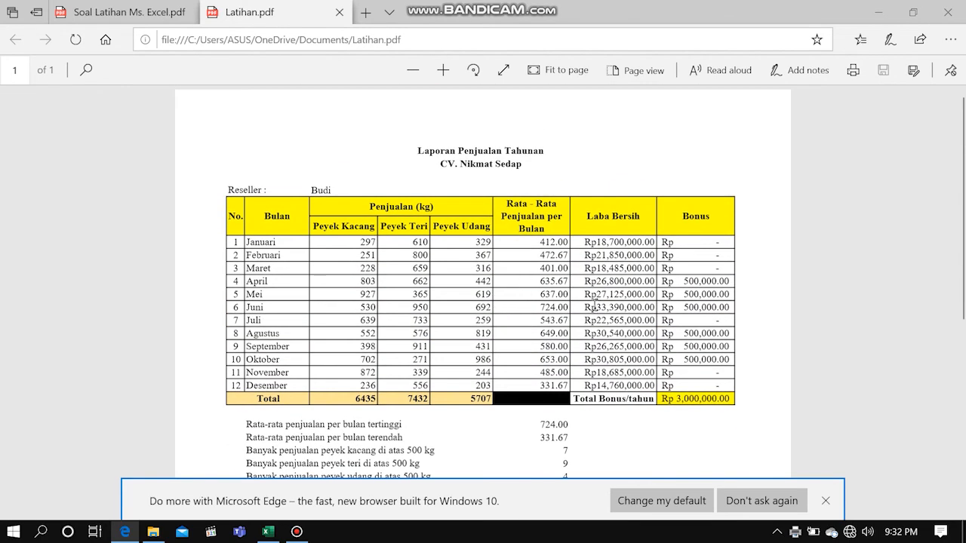
{"action": "scroll", "coordinate": [580, 315], "scroll_direction": "down", "scroll_amount": 3}
{"action": "scroll", "coordinate": [414, 357], "scroll_direction": "up", "scroll_amount": 1}
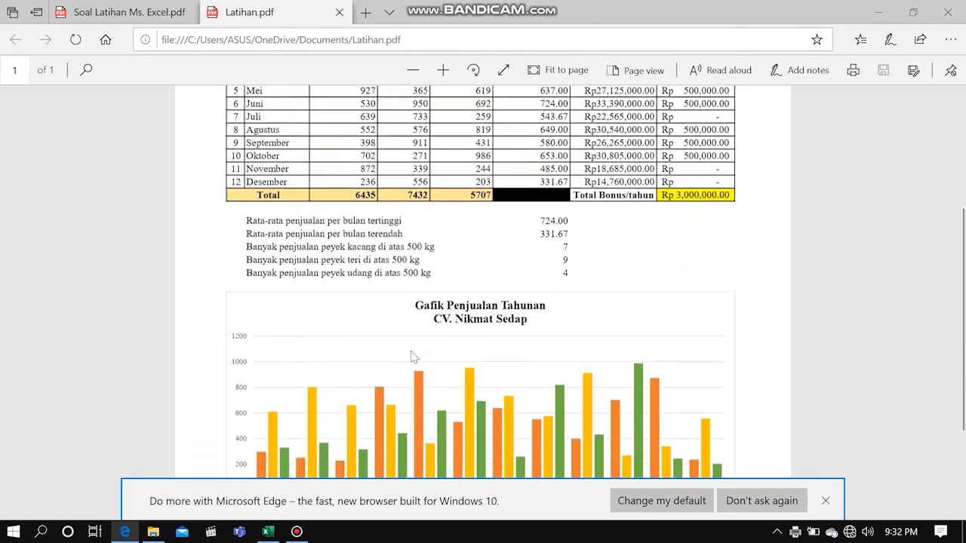
{"action": "scroll", "coordinate": [414, 357], "scroll_direction": "up", "scroll_amount": 3}
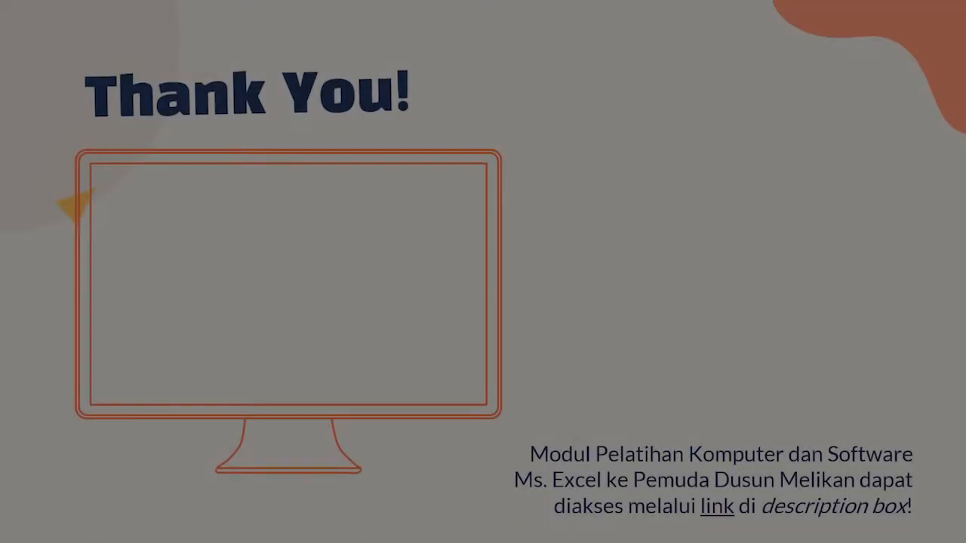